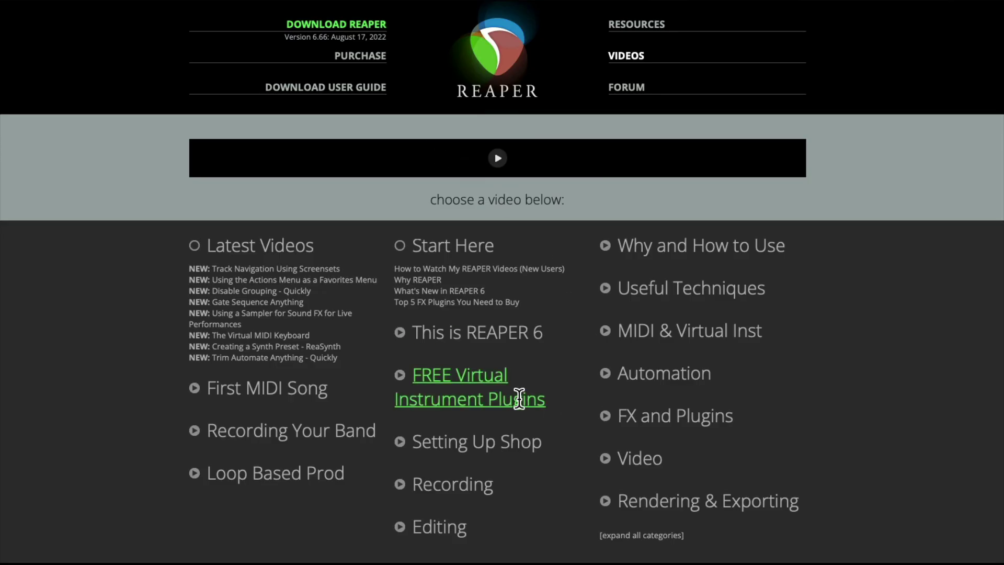
Open the free virtual instrument plugin videos on the REAPER site and scroll down.
click(533, 398)
scroll(541, 384, down, 3)
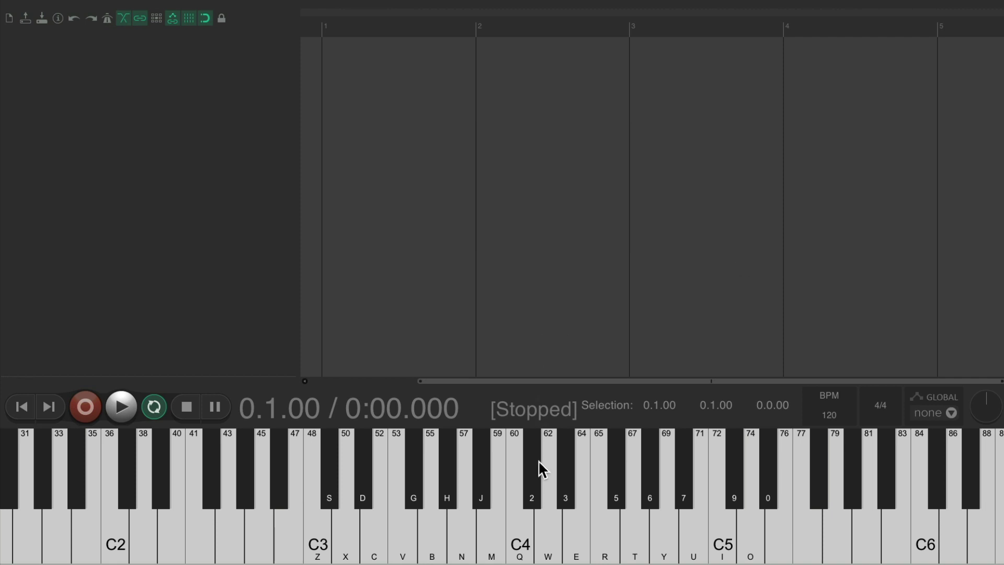
Add a new track to the empty project and name it Synth.
double_click(160, 142)
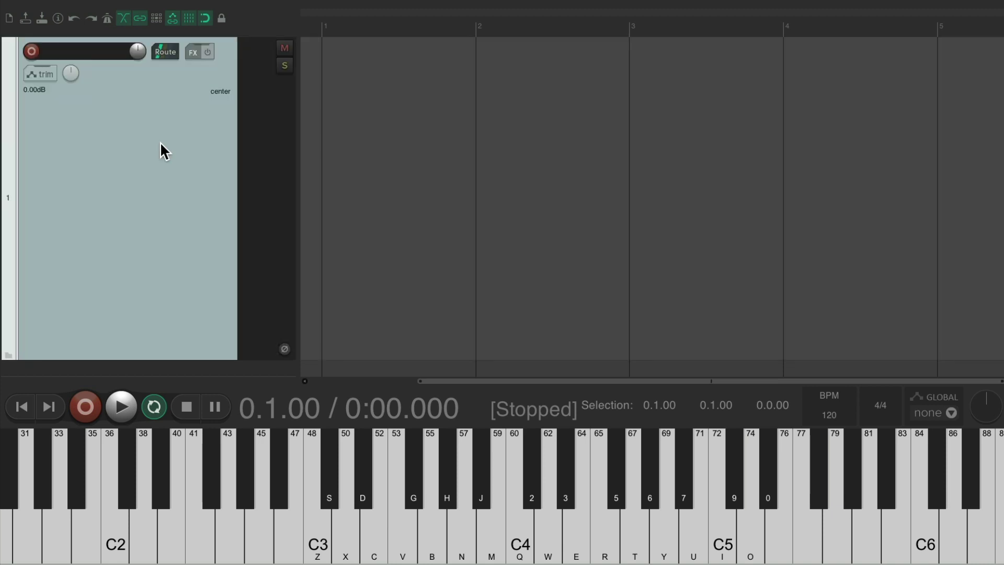
double_click(106, 54)
text(Synth)
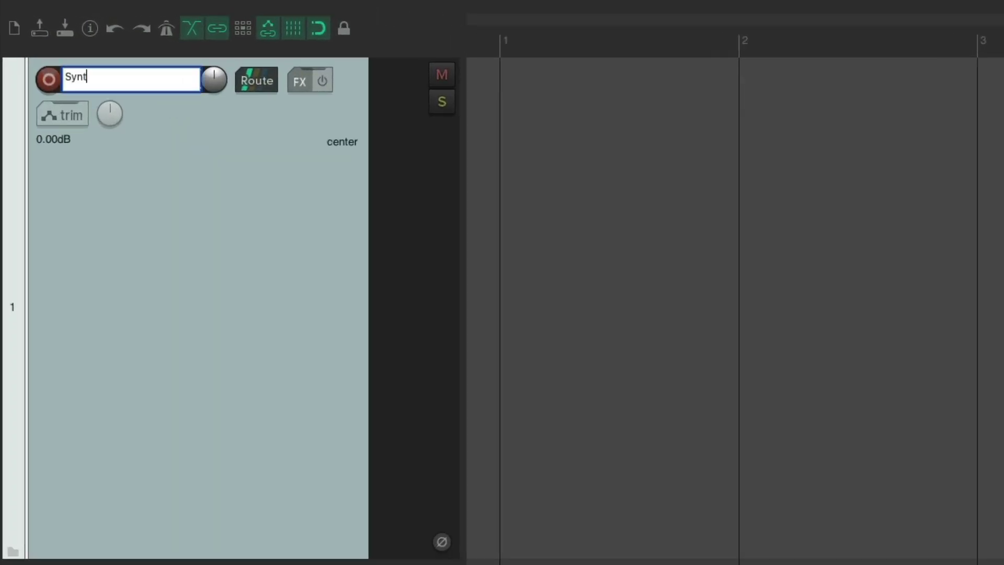
key(Return)
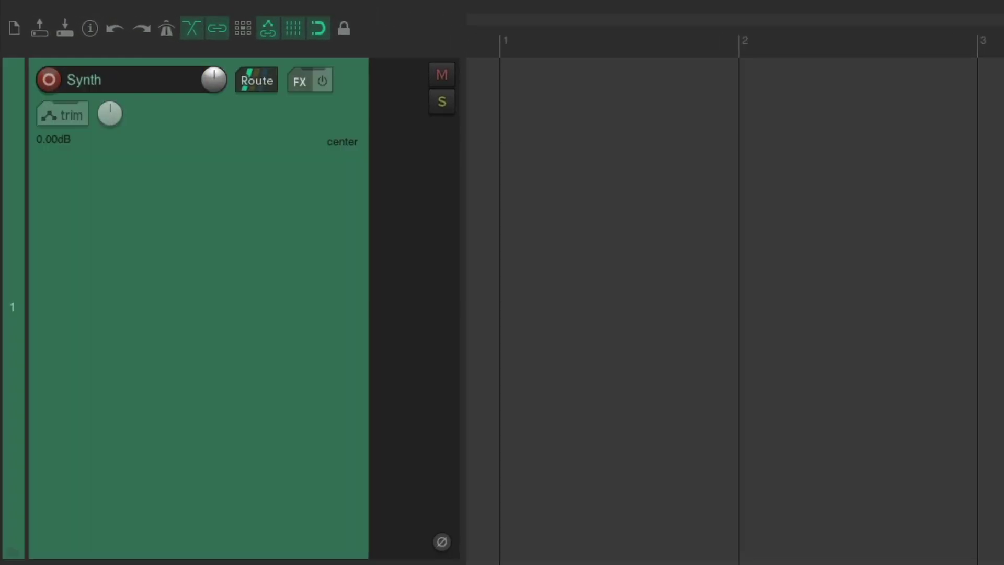
Record-arm the Synth track with input set to All MIDI Inputs, All Channels.
click(50, 80)
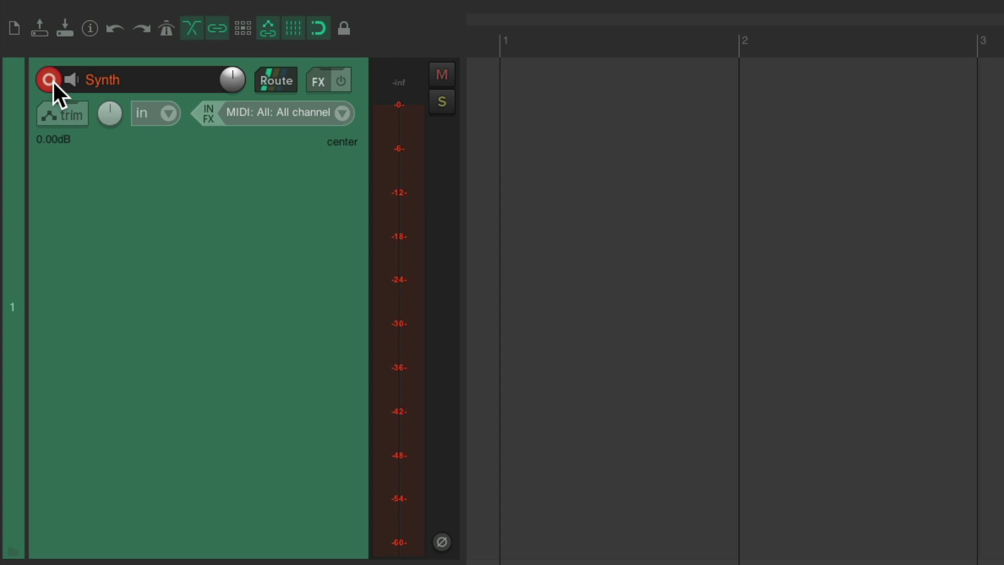
click(342, 115)
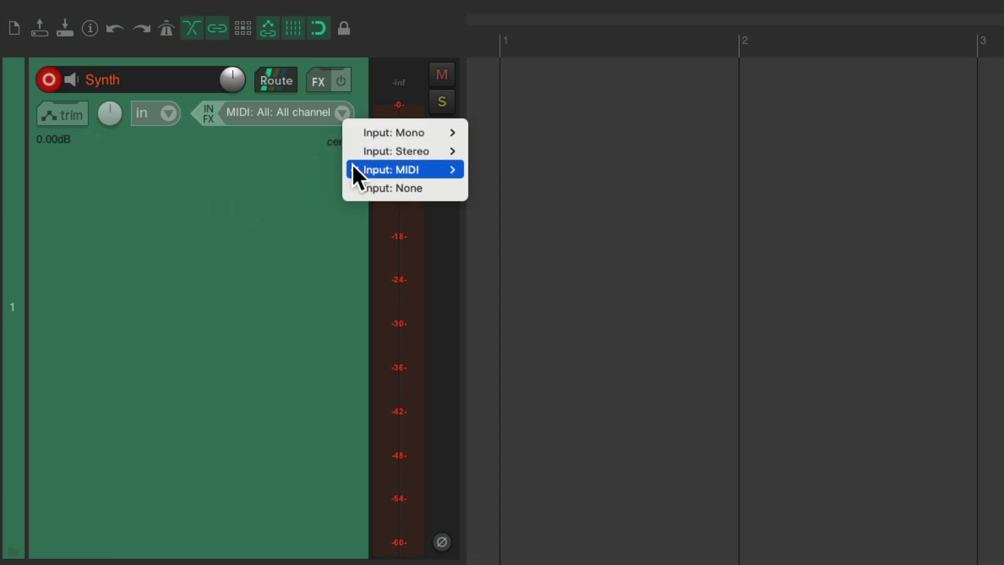
mouse_move(351, 168)
mouse_move(594, 261)
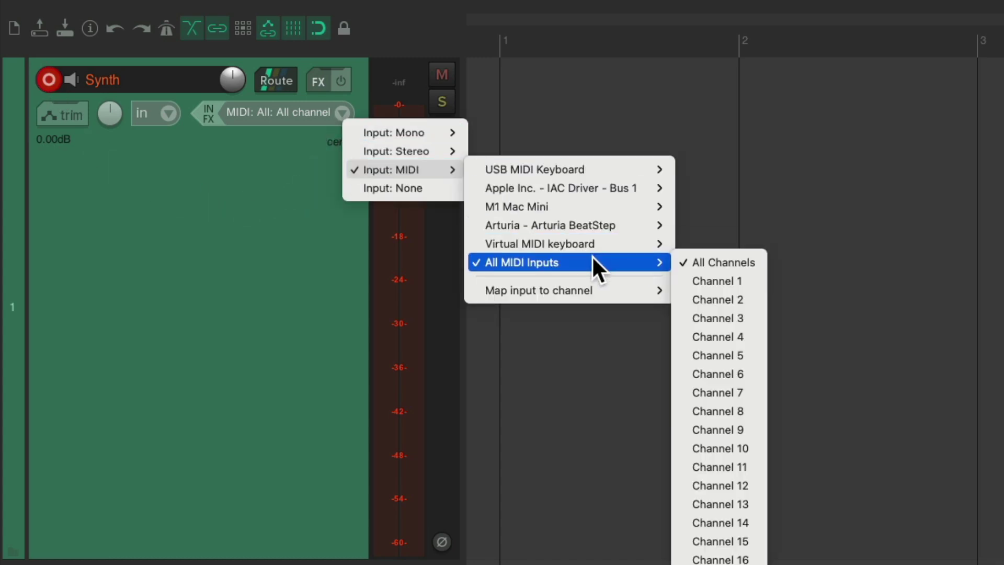
click(695, 262)
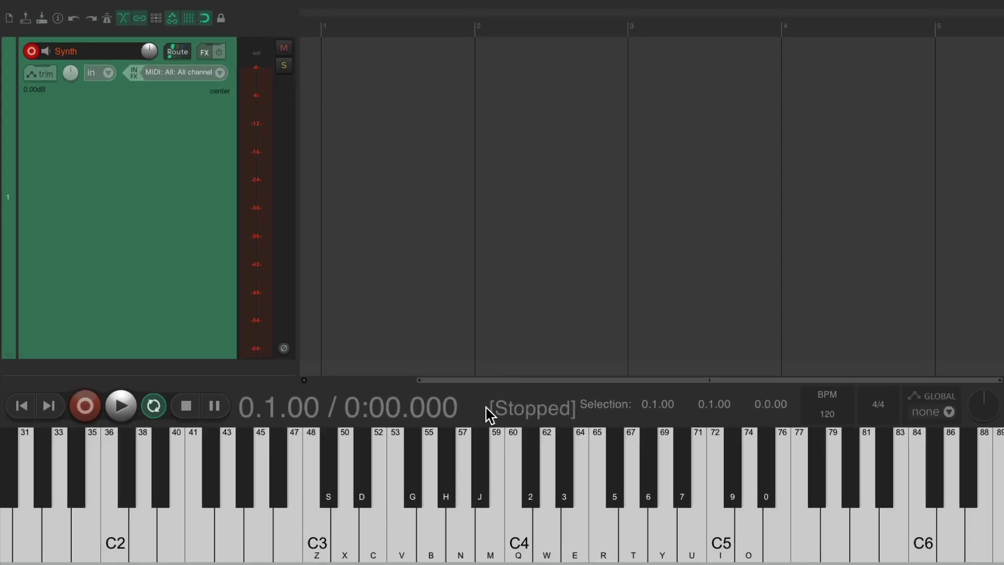
Play test notes C4, D4, E4 and F4 to check the track meter.
key(q)
key(w)
key(e)
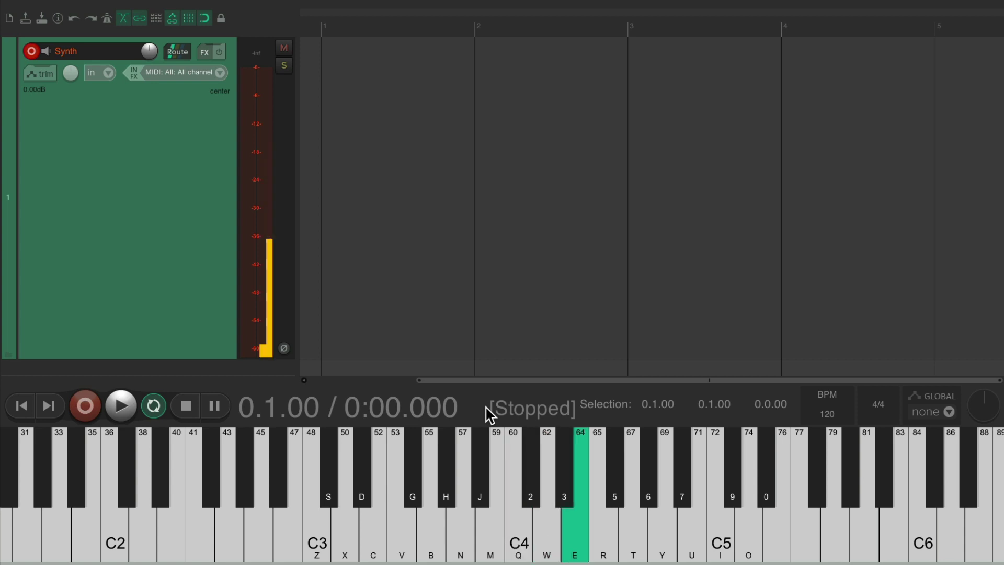
key(r)
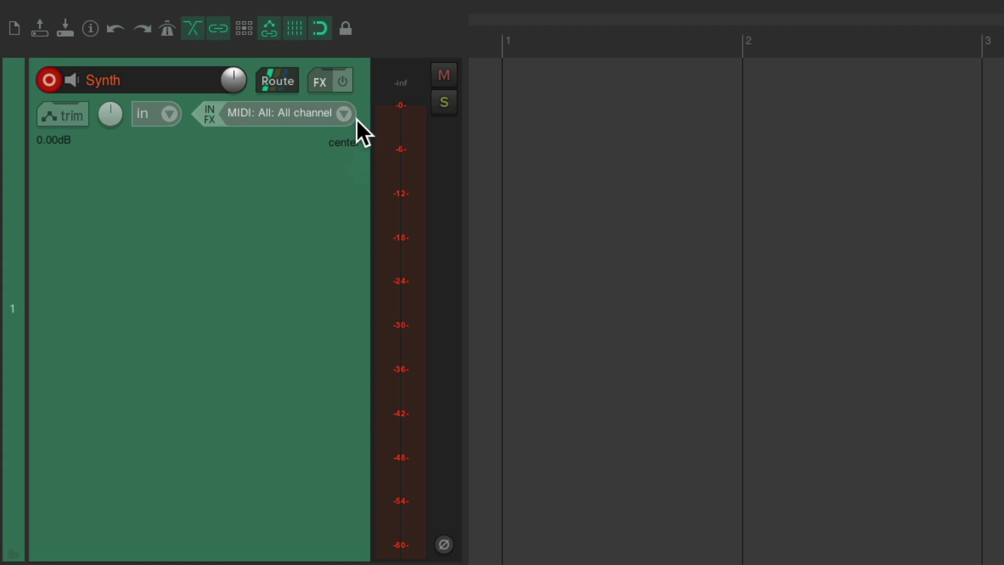
Add VST3i: TAL-NoiseMaker to the Synth track by filtering the FX list for 'tal'.
click(319, 85)
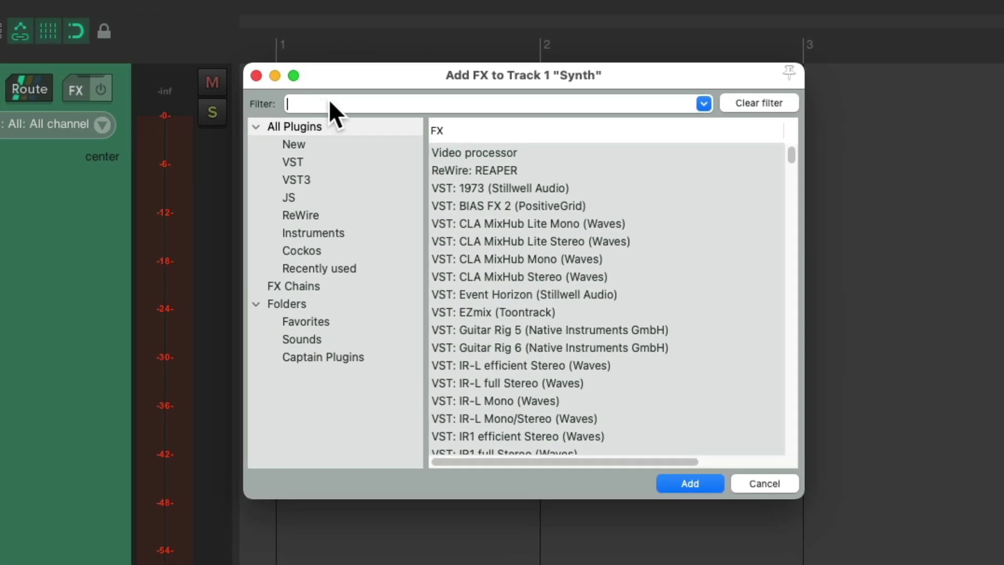
text(tal)
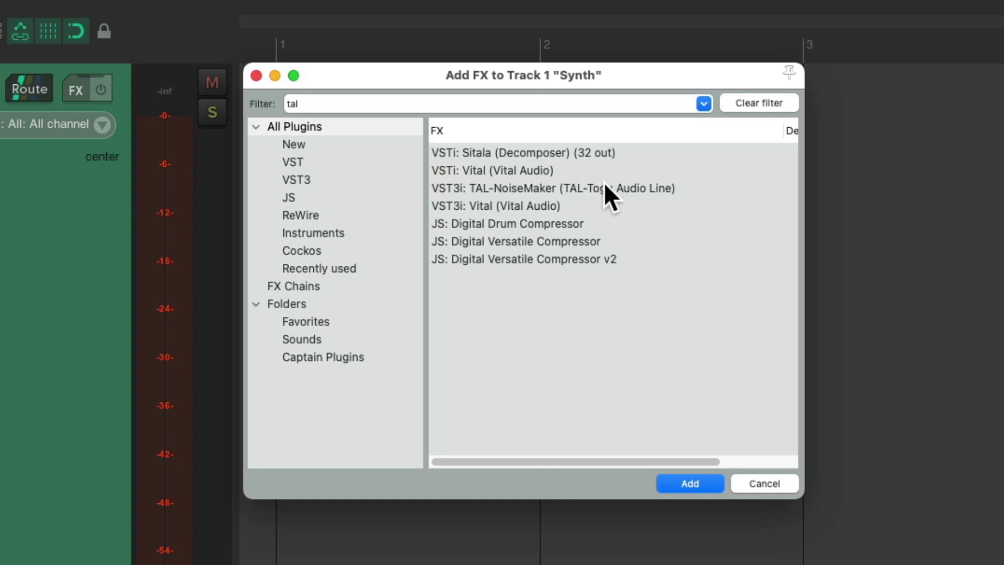
click(605, 188)
double_click(596, 192)
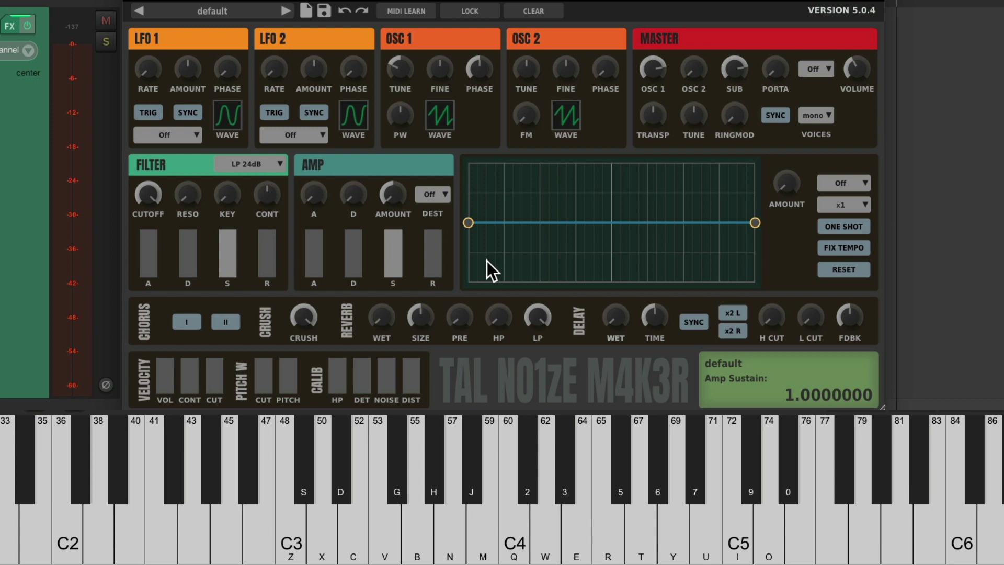
Load the FX Alien Storm TAL preset and audition it with C4, D4, E4.
click(260, 16)
mouse_move(253, 60)
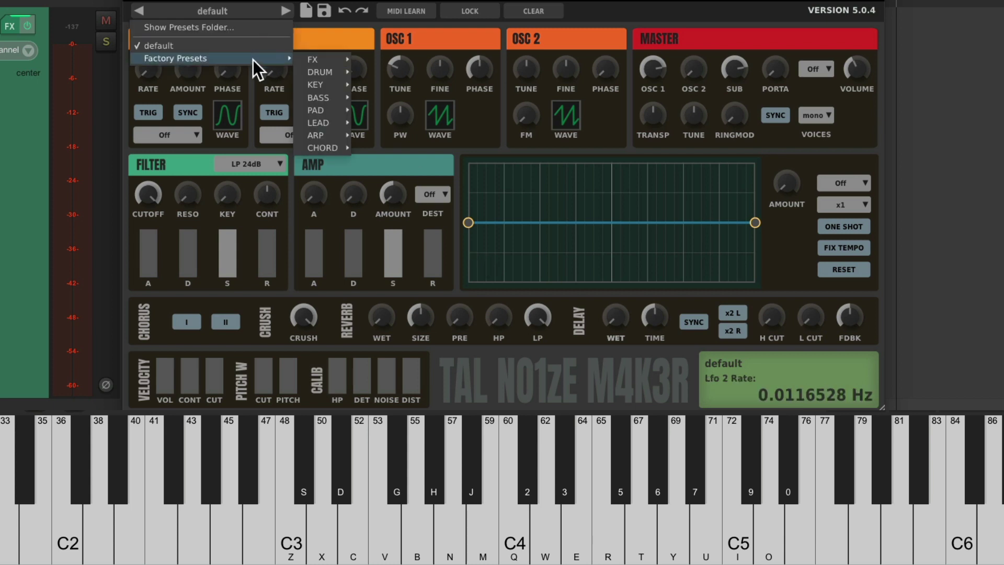
mouse_move(325, 56)
click(400, 56)
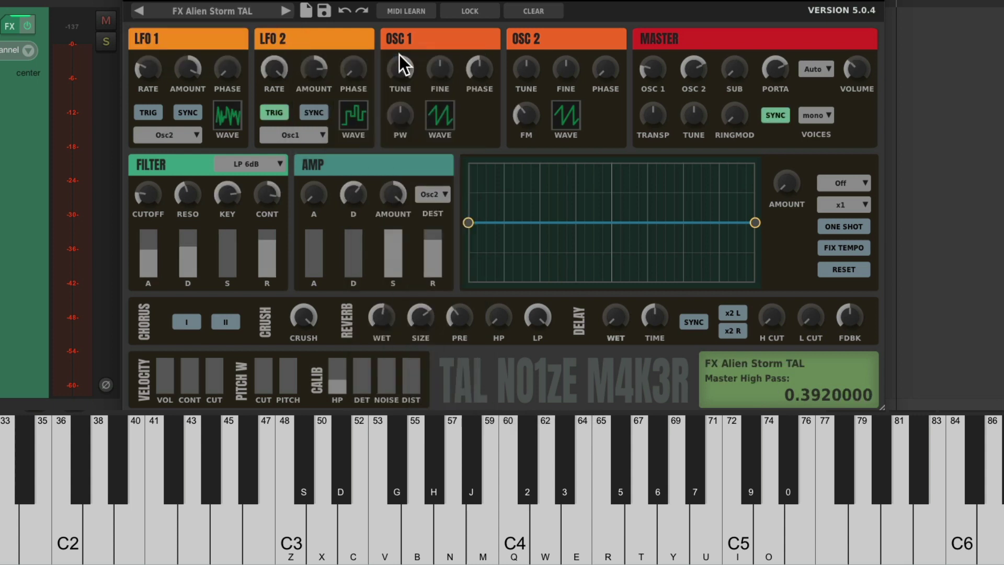
key(q)
key(w)
key(e)
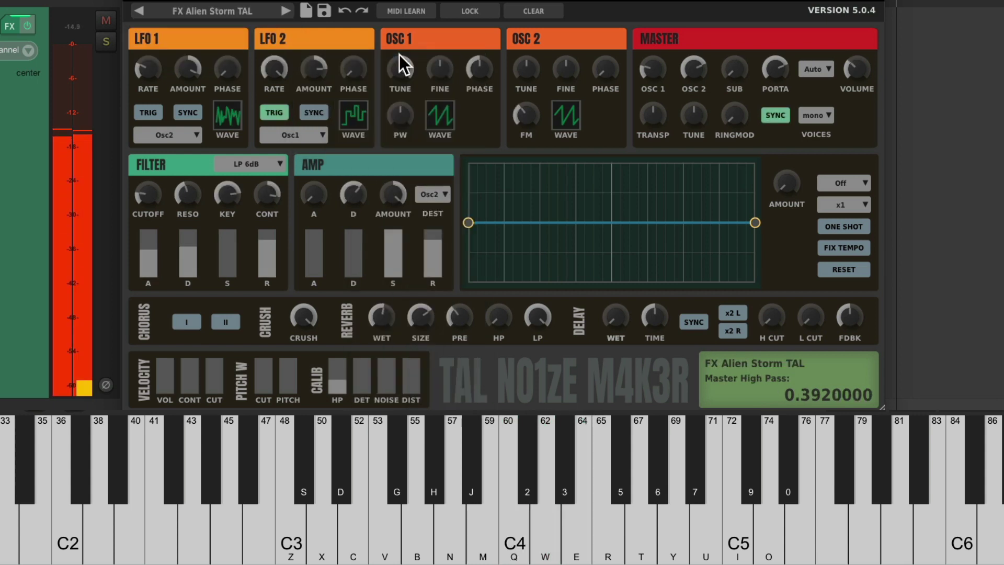
Audition the next presets, FX Another World TAL and FX Bit Shuffla TAL.
click(285, 9)
key(q)
key(w)
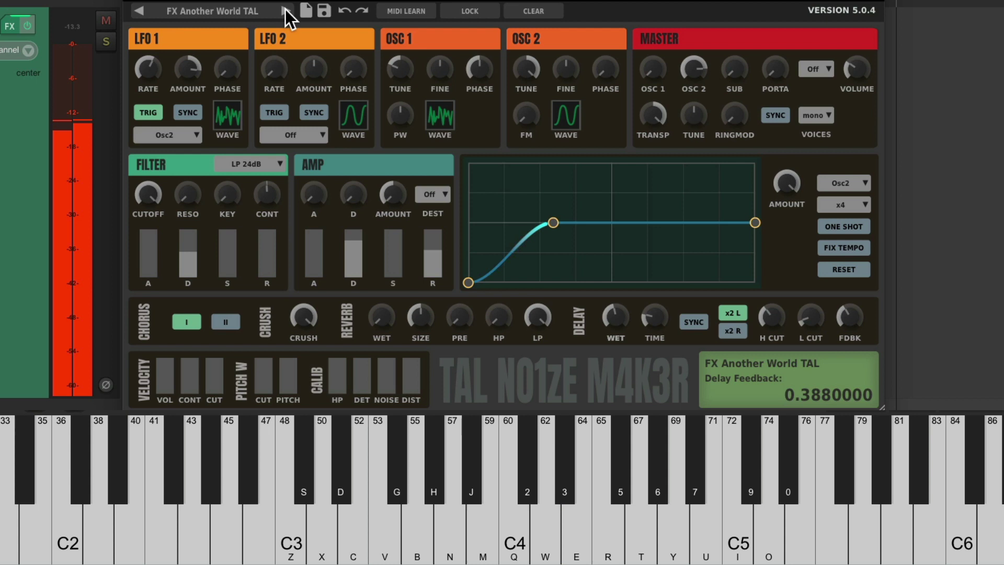
key(e)
click(285, 9)
key(q)
key(w)
key(e)
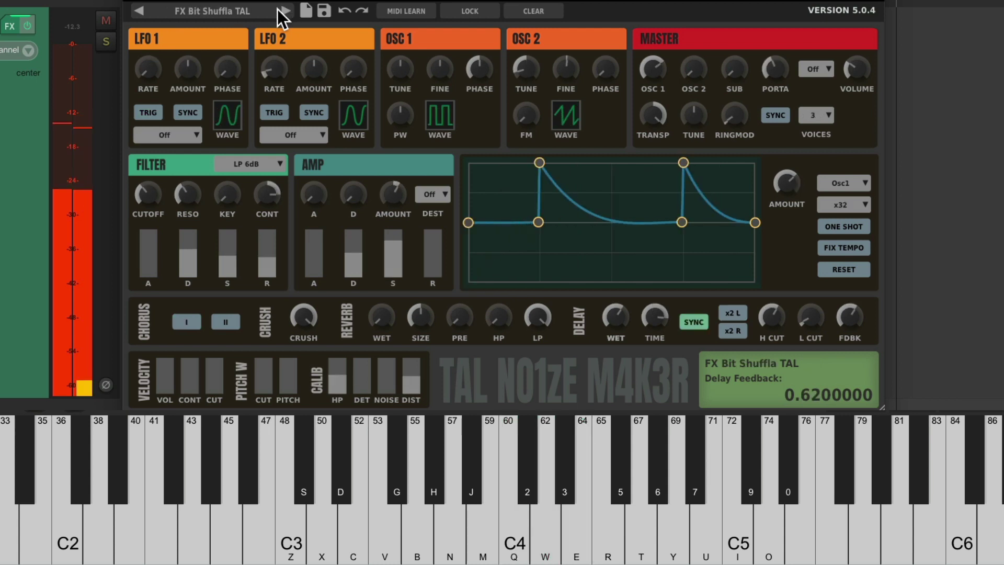
Load and audition the DR 8bit Kick FN preset.
click(252, 11)
mouse_move(305, 56)
mouse_move(312, 74)
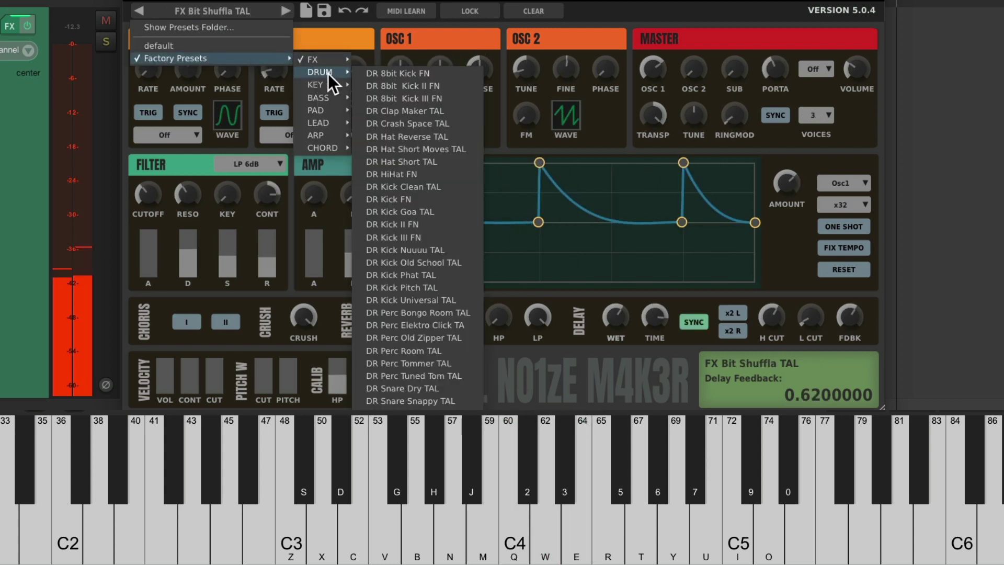
click(376, 74)
key(q)
key(w)
key(e)
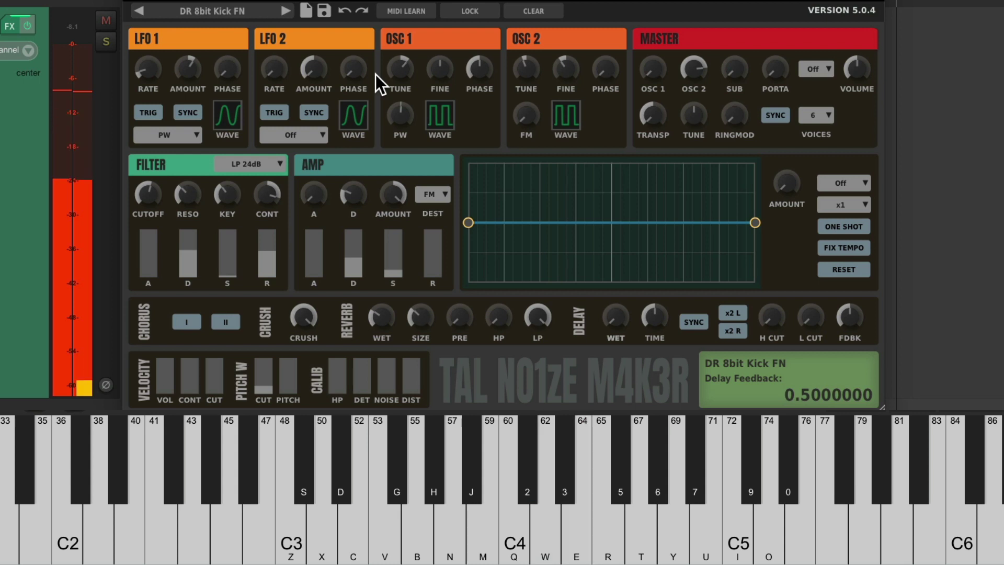
Load and audition the KB Big Synth FN preset.
click(268, 16)
mouse_move(277, 59)
mouse_move(329, 88)
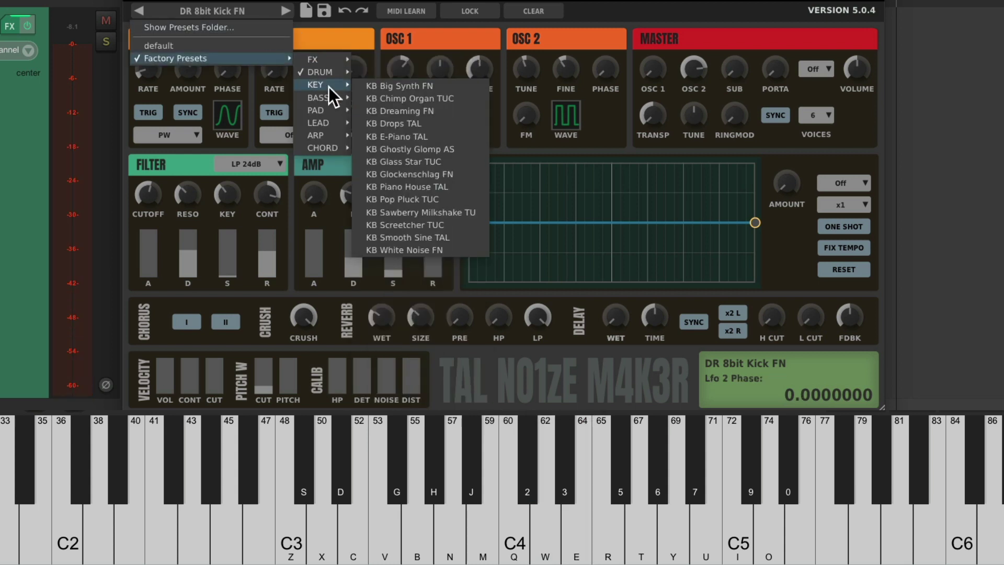
click(367, 85)
key(q)
key(w)
key(e)
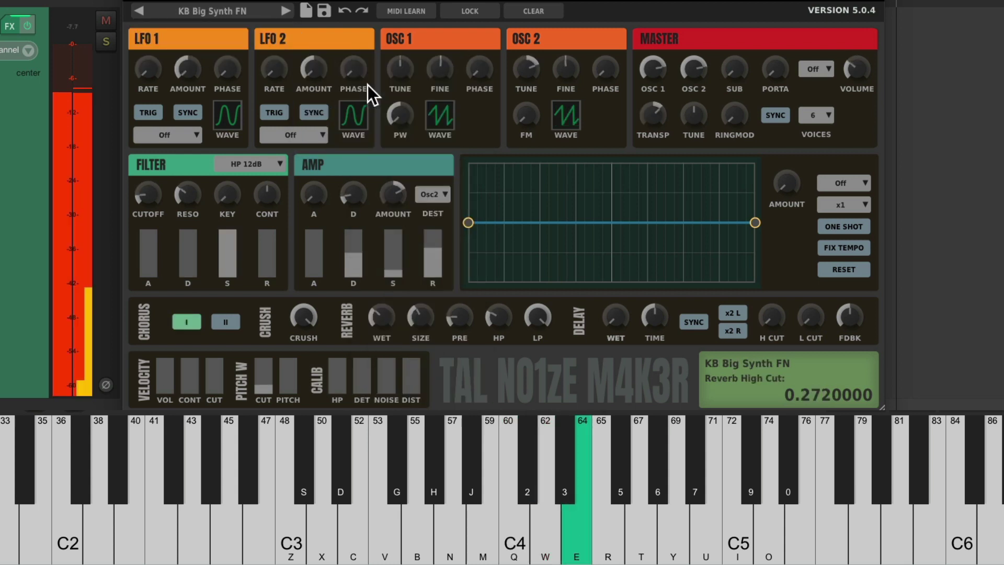
Audition the KB Chimp Organ TUC, KB Dreaming FN and KB Drops TAL presets.
click(287, 10)
key(q)
key(w)
key(e)
click(288, 9)
key(q)
key(w)
key(e)
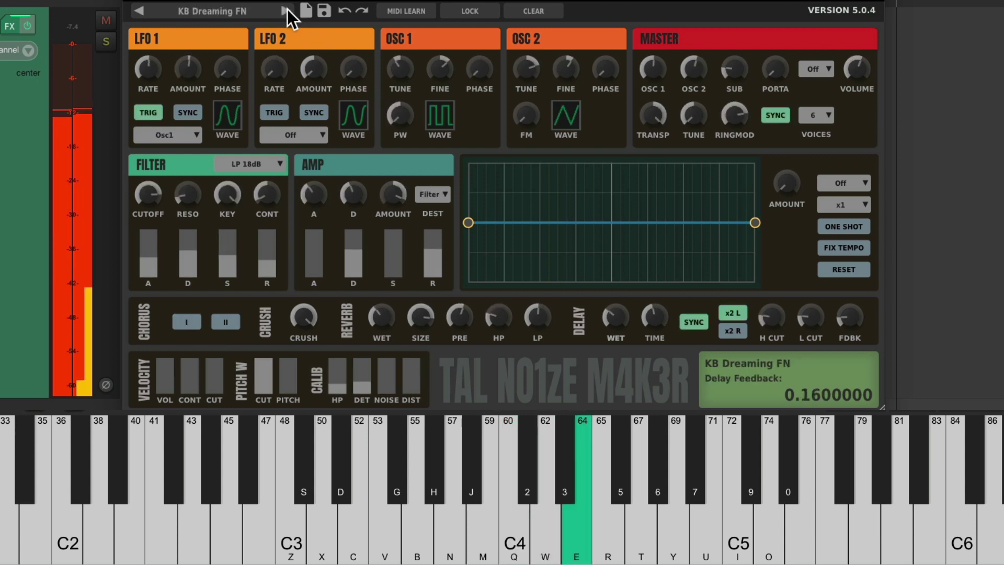
click(287, 9)
key(q)
key(w)
key(e)
Load and audition the BS Big Starter TAL bass preset.
click(239, 10)
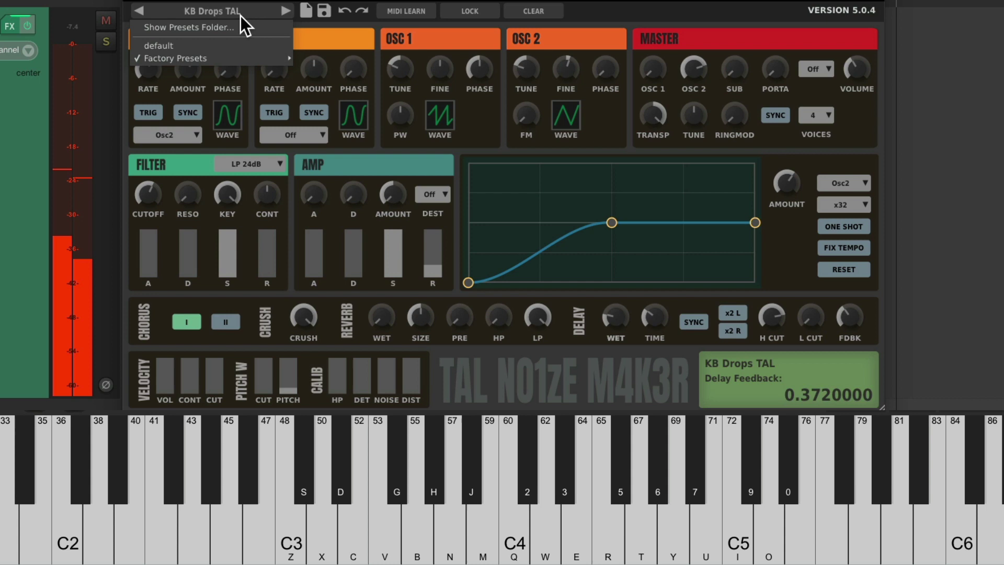
mouse_move(251, 58)
mouse_move(322, 98)
click(404, 70)
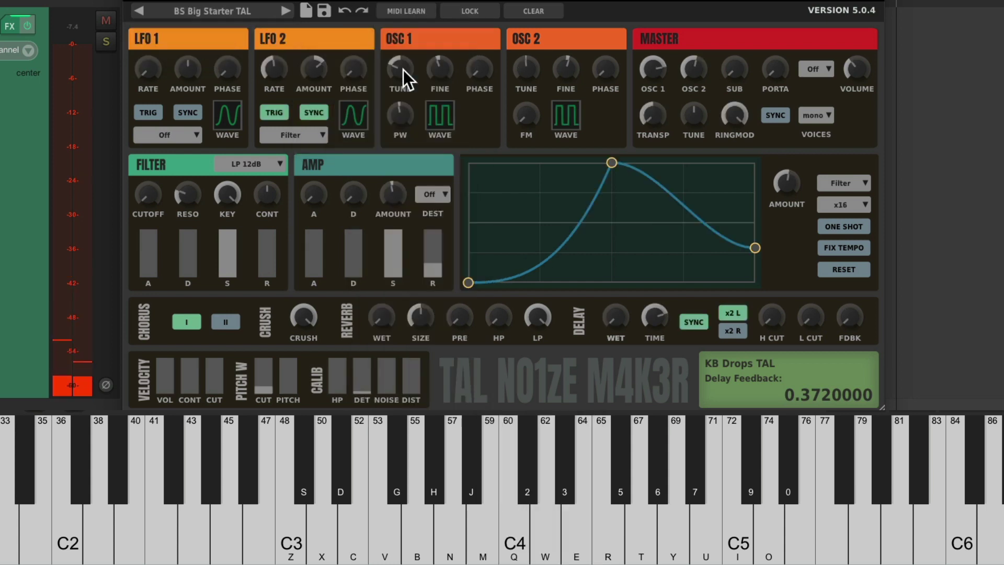
key(q)
key(w)
key(e)
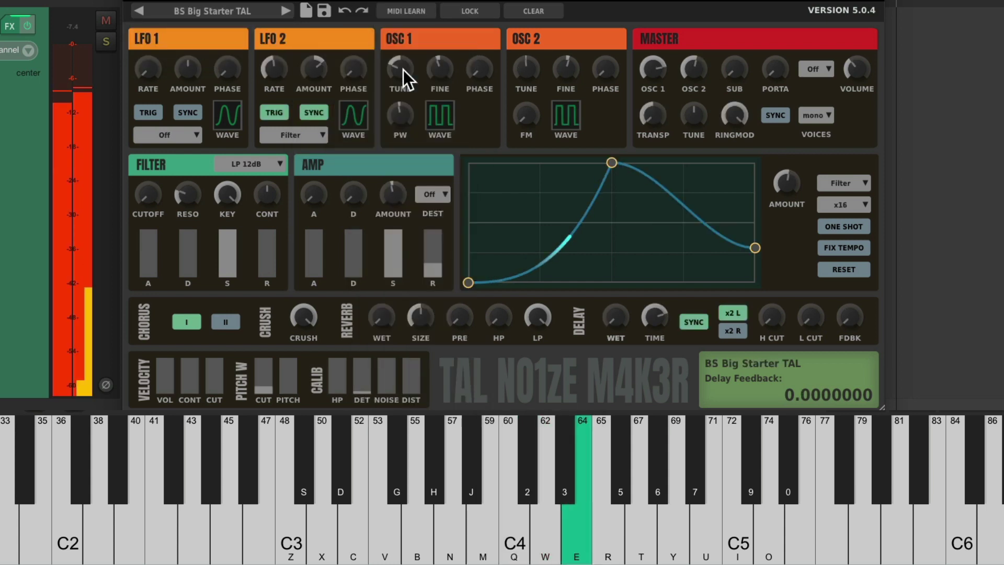
Audition the BS C64 Octavebass FN and BS Clean Flat Bass TAL presets.
click(287, 12)
key(q)
key(w)
key(e)
click(288, 13)
key(q)
key(w)
key(e)
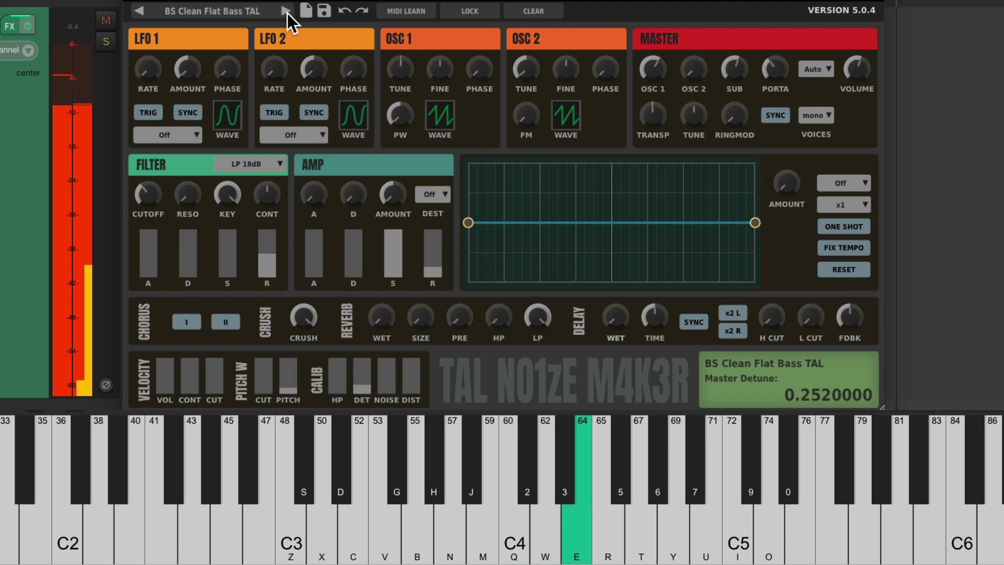
Load and audition the ARP 2050 Punk TAL preset.
click(242, 14)
mouse_move(276, 57)
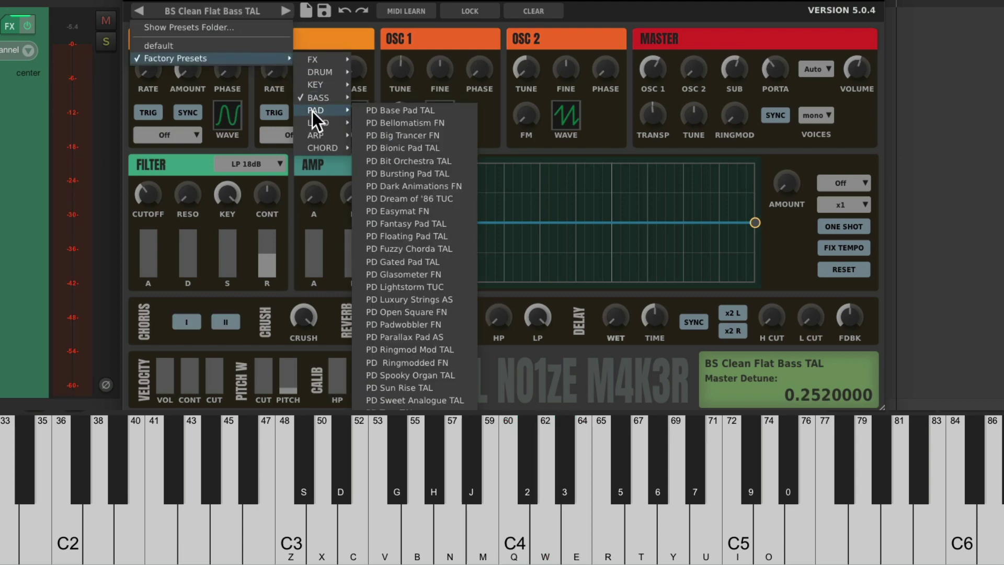
mouse_move(305, 123)
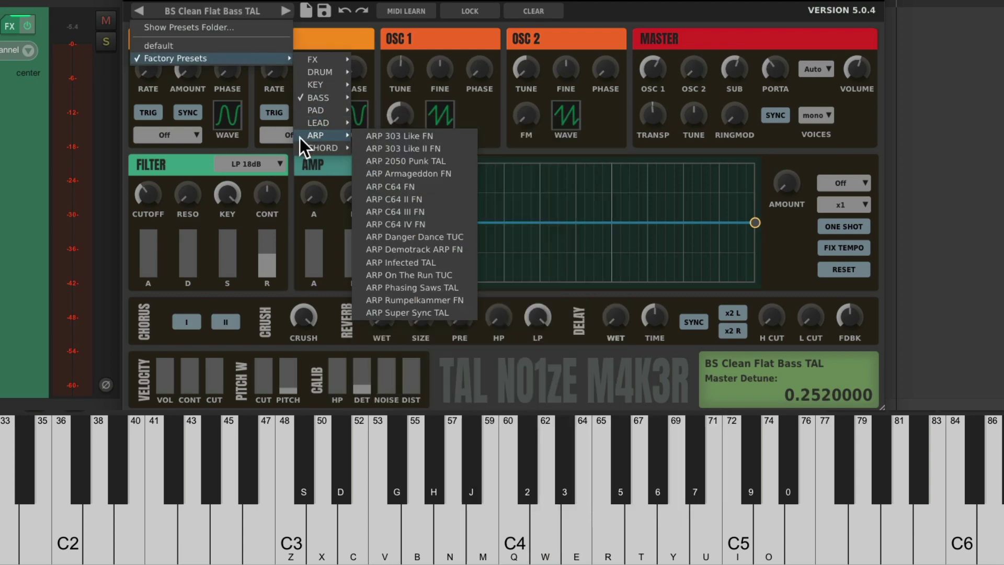
click(393, 160)
key(q)
key(w)
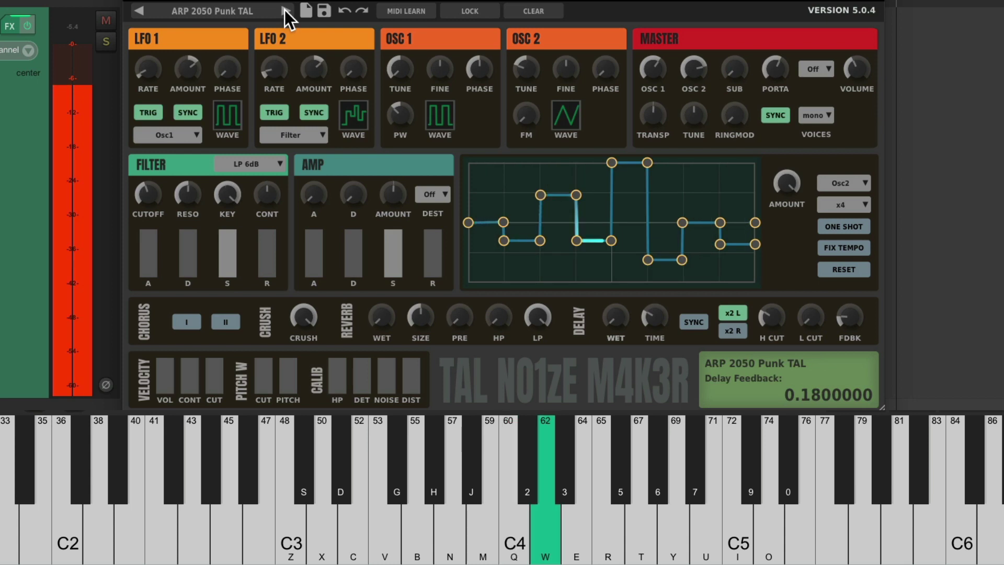
Load and audition the CD Universal FN chord preset.
click(257, 11)
mouse_move(261, 58)
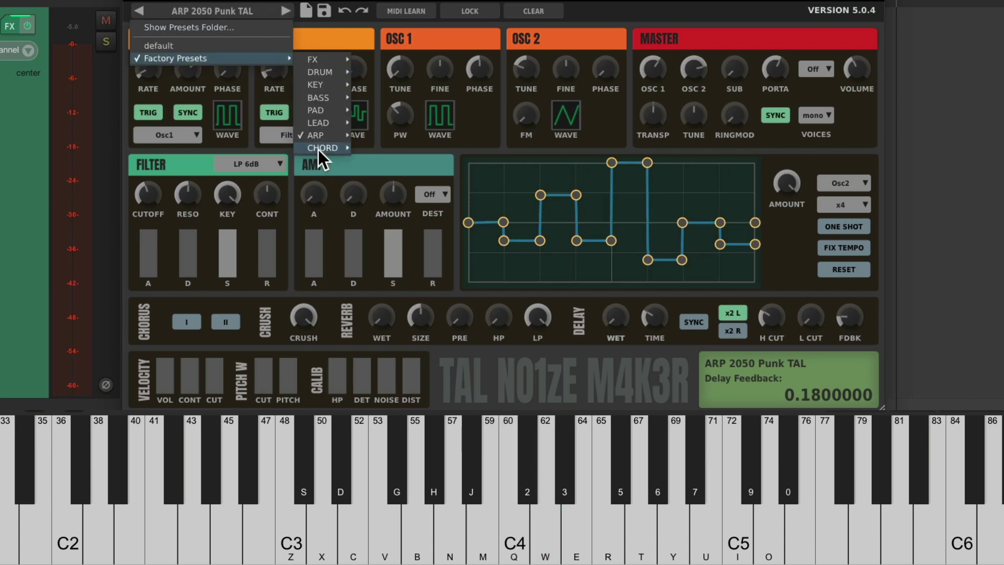
mouse_move(318, 150)
click(376, 148)
key(q)
key(w)
key(e)
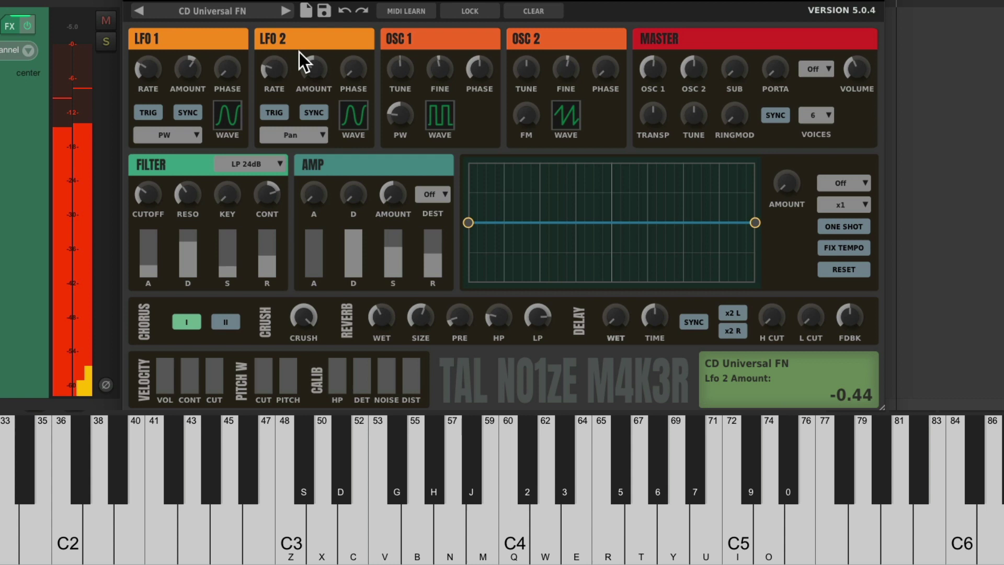
Step to the CH Chordionator IV FN preset and audition it twice.
click(288, 11)
key(q)
key(w)
key(e)
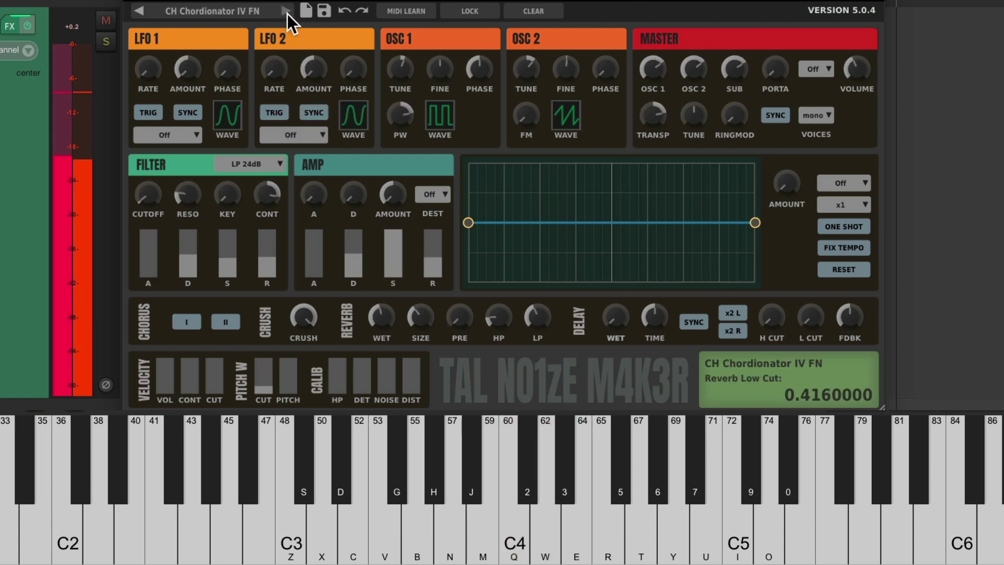
key(q)
key(w)
key(e)
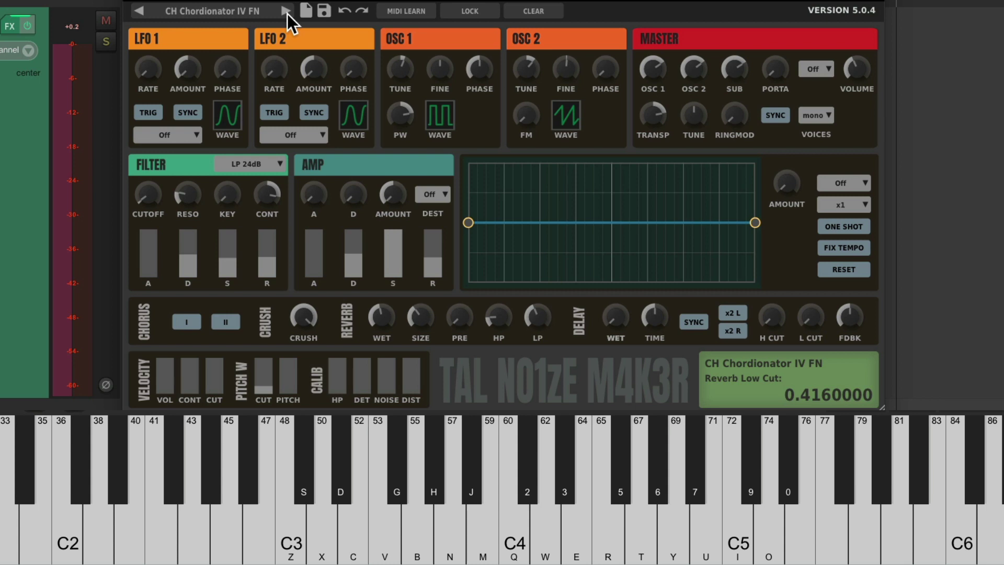
Load the default patch, turn Osc 1 volume down to zero and play test notes.
click(244, 15)
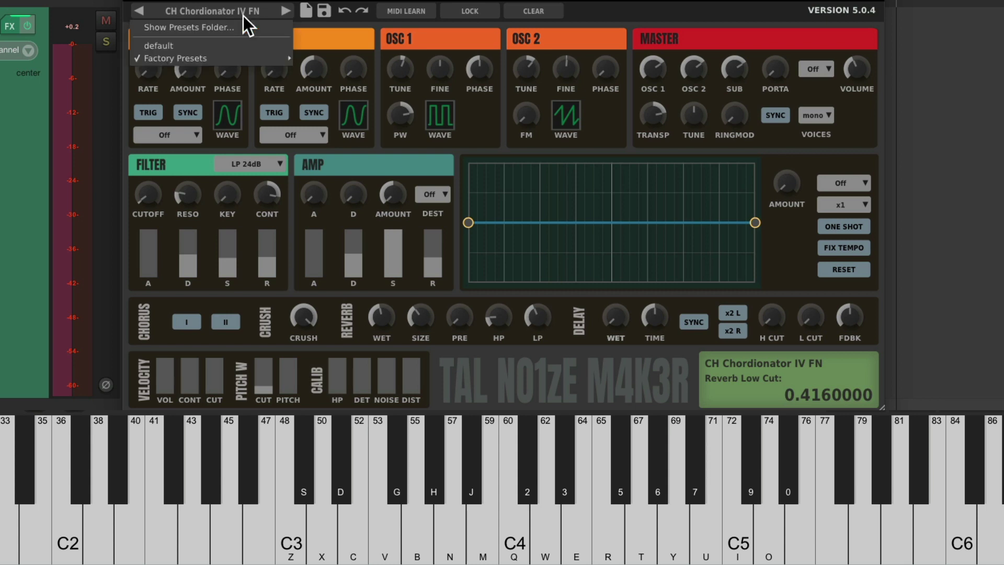
click(243, 46)
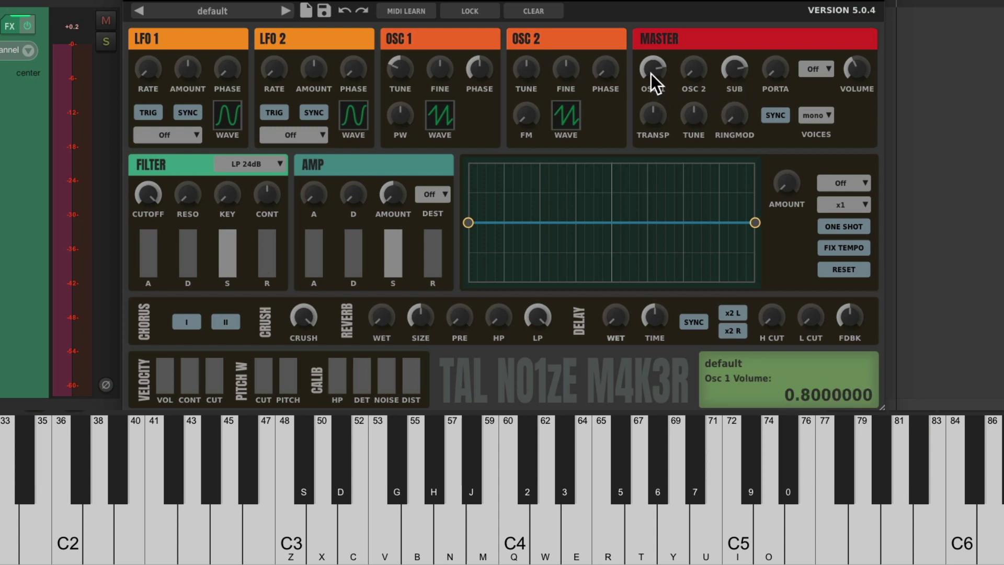
drag(651, 73, 630, 242)
key(q)
key(e)
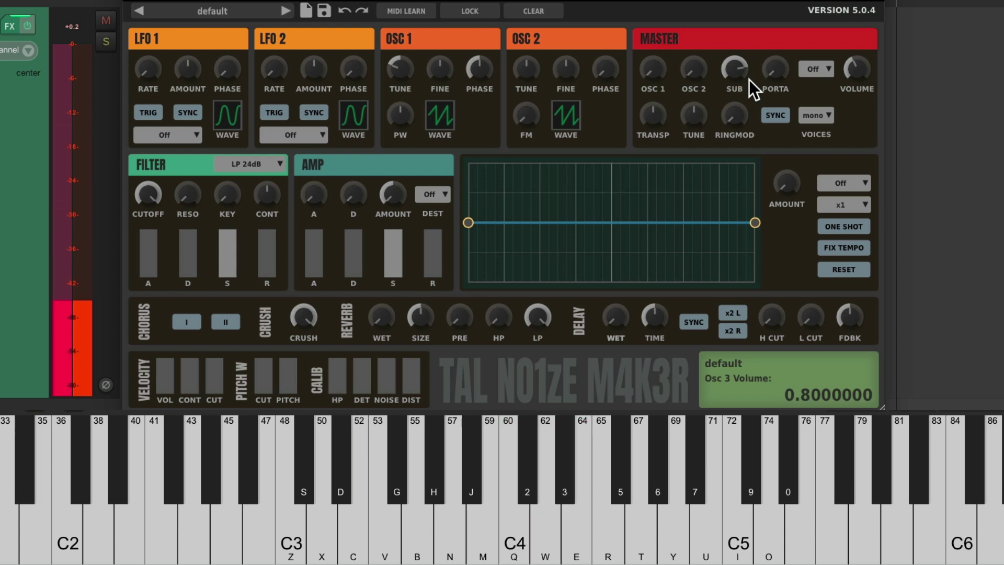
Audition the patch an octave lower, then shift the keyboard back up an octave.
key(minus)
key(q)
key(w)
key(e)
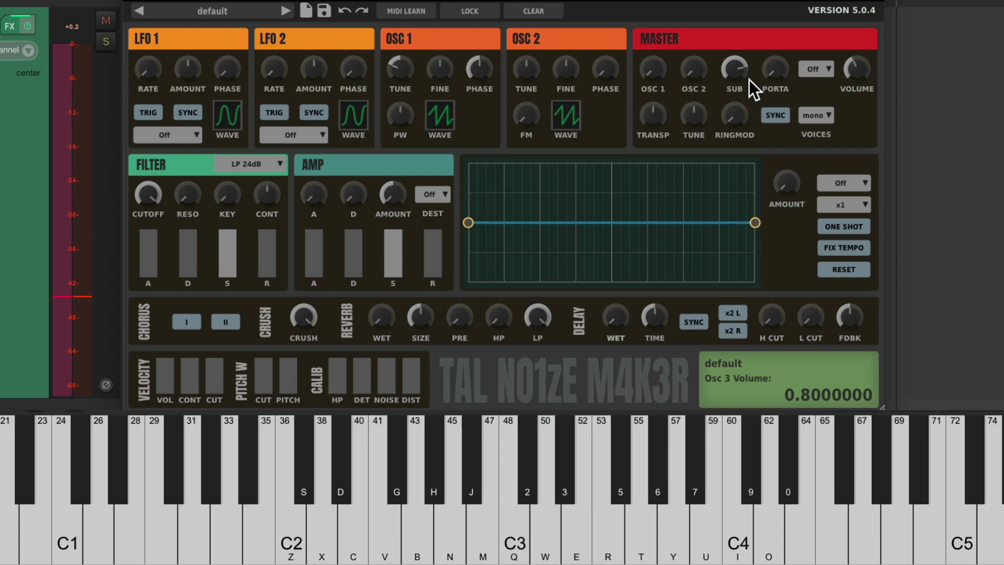
key(q)
key(w)
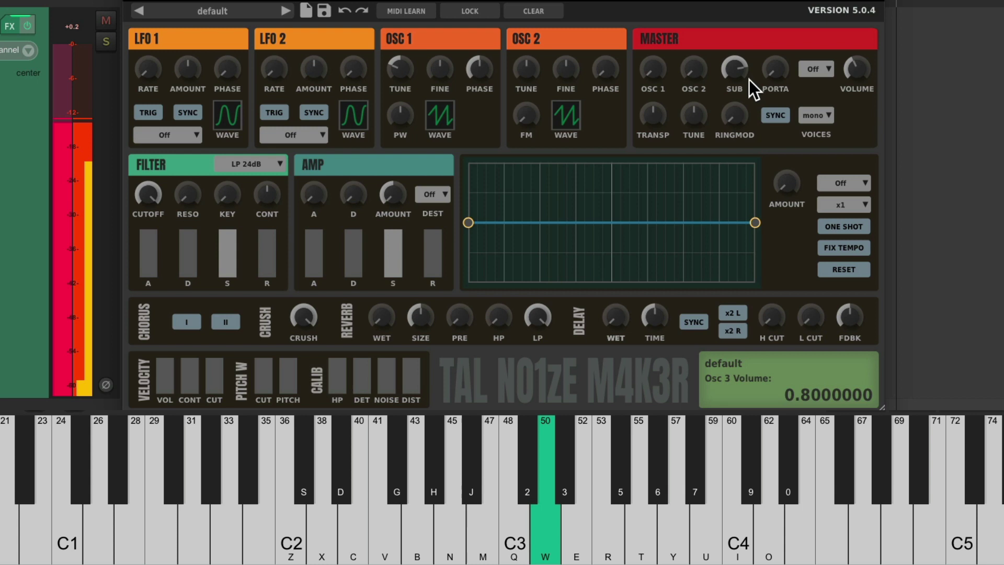
key(e)
key(equal)
Set the sub oscillator volume to 0.00 and Osc 1 volume back to 0.8, then test.
drag(738, 71, 718, 262)
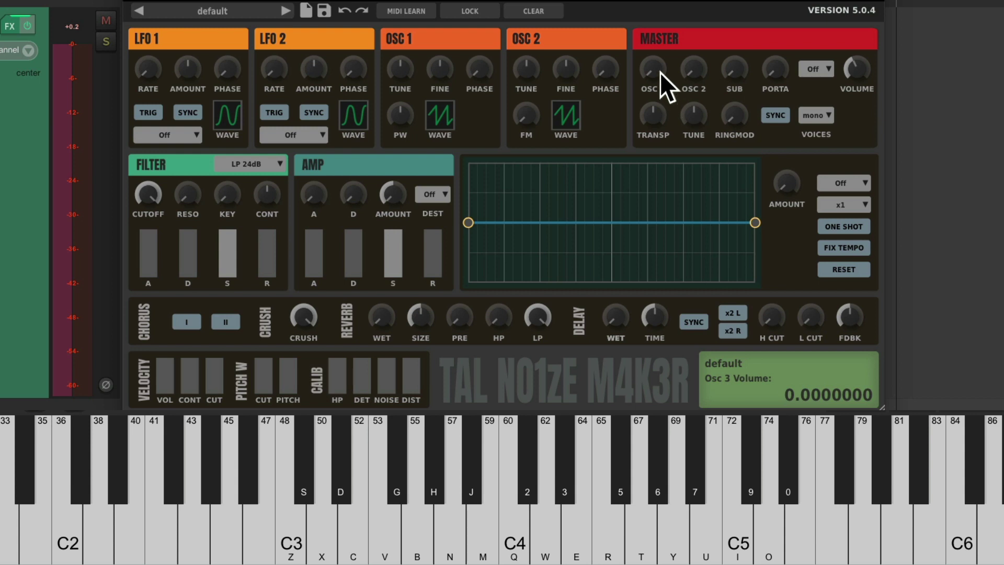
drag(657, 68, 658, 70)
key(q)
key(w)
key(e)
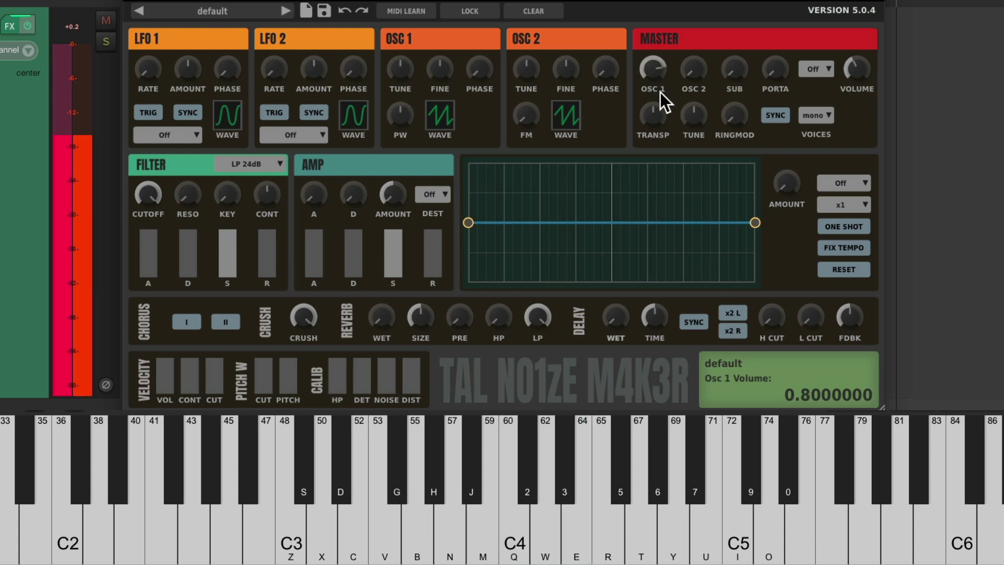
Shift the keyboard down an octave and play a test note.
mouse_move(460, 79)
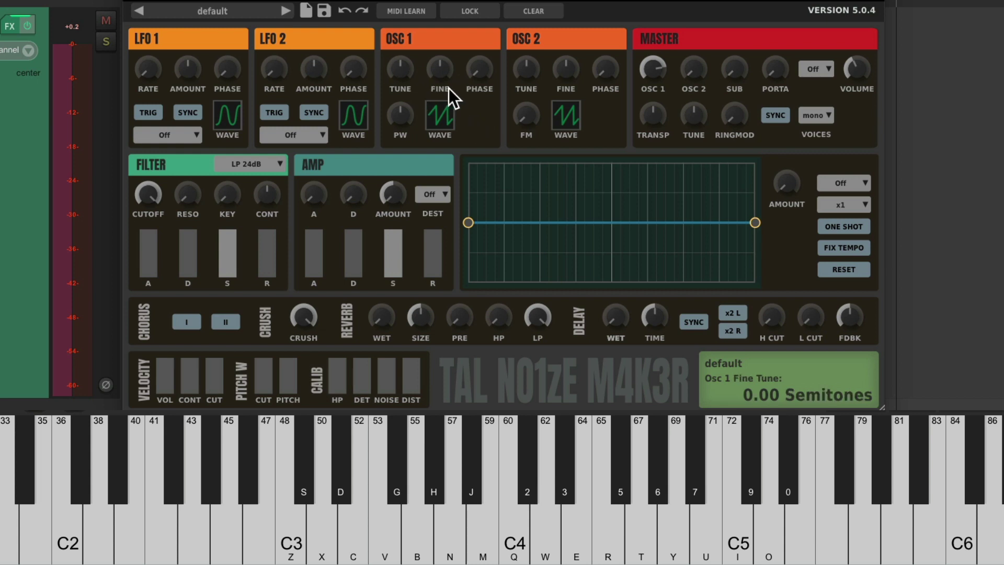
mouse_move(410, 133)
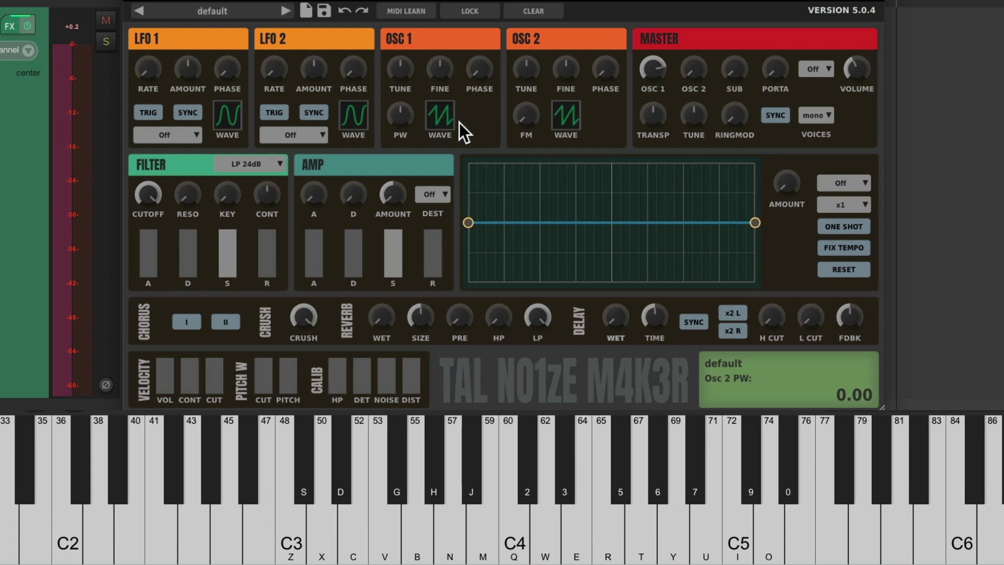
key(Down)
key(w)
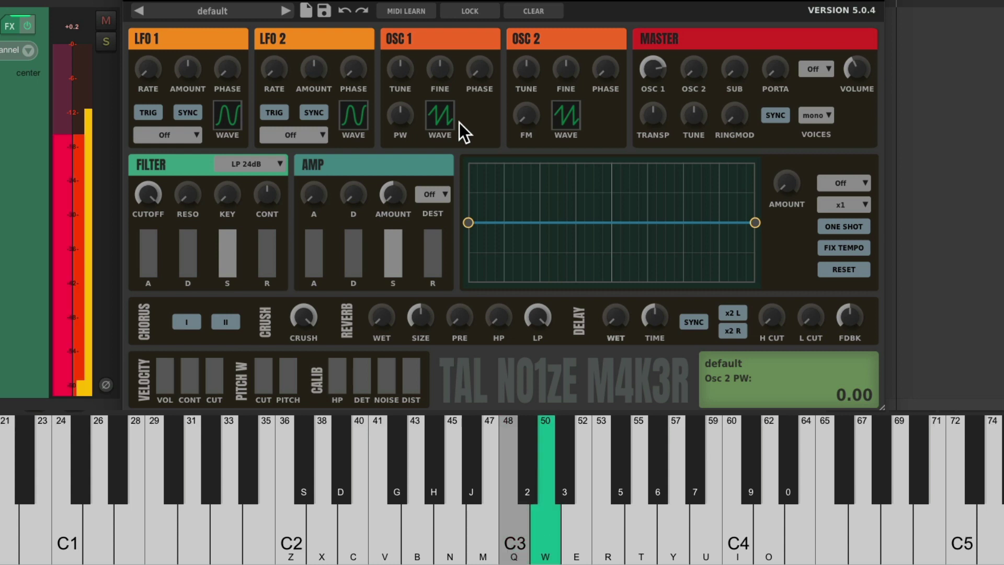
key(w)
key(e)
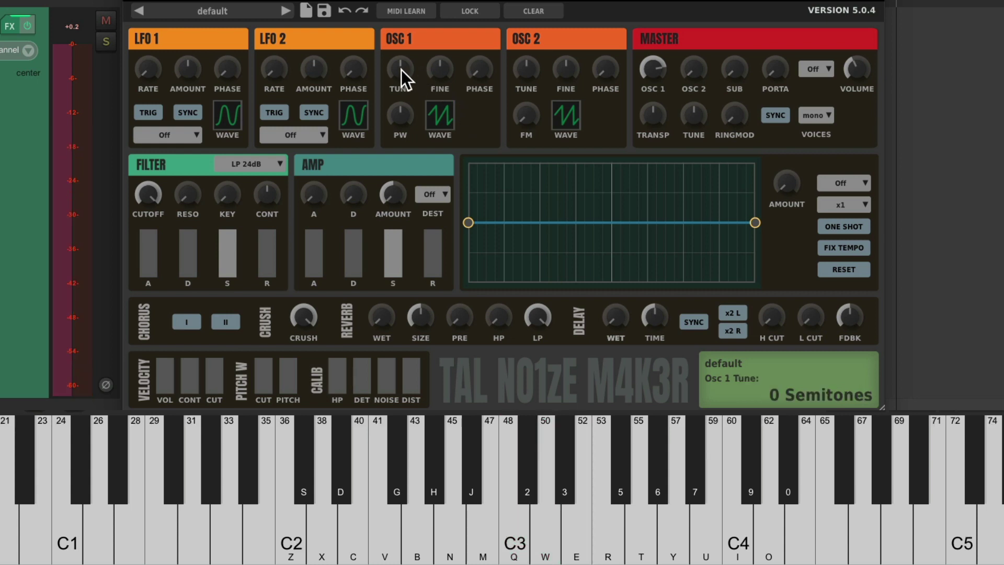
key(q)
drag(401, 70, 396, 109)
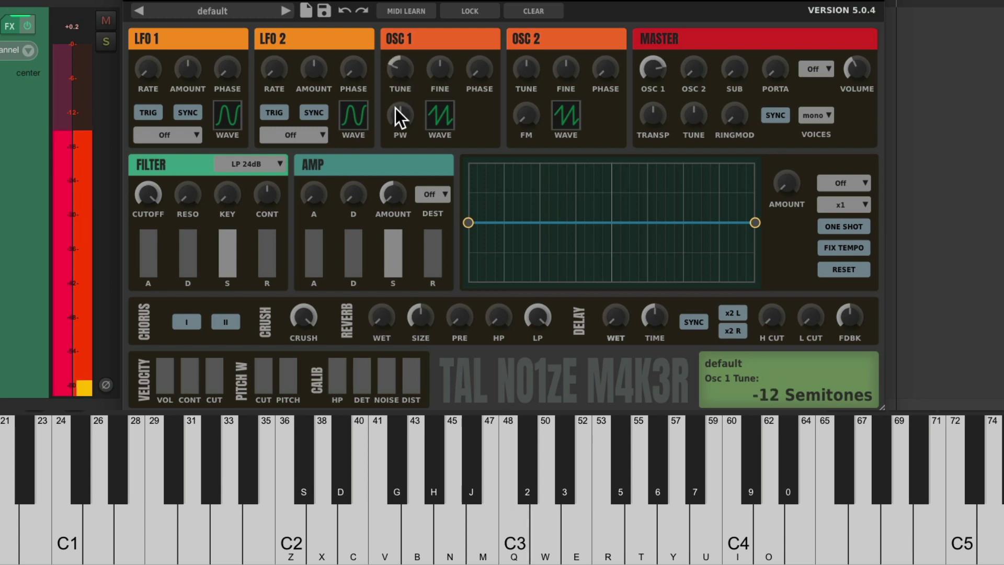
key(e)
key(t)
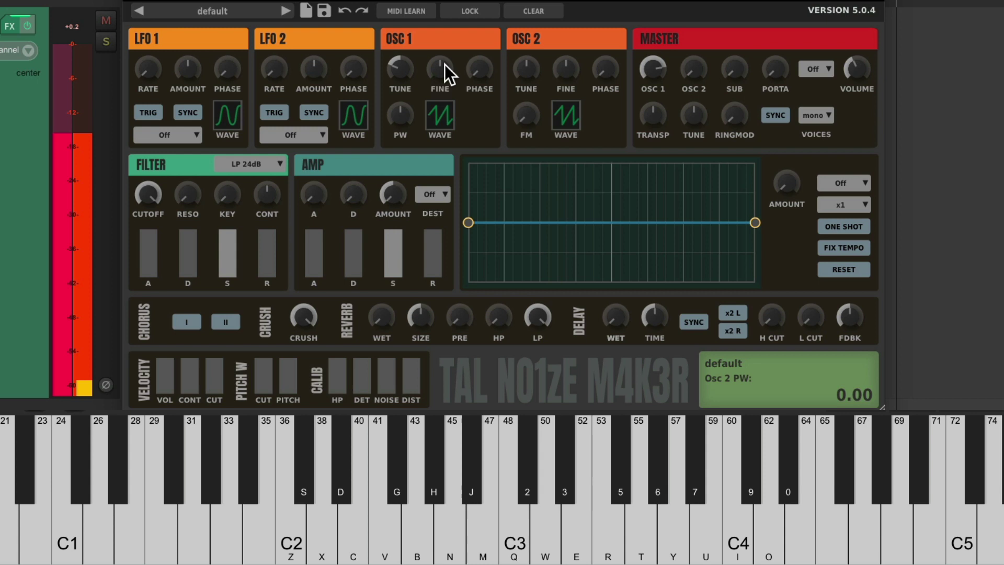
click(444, 113)
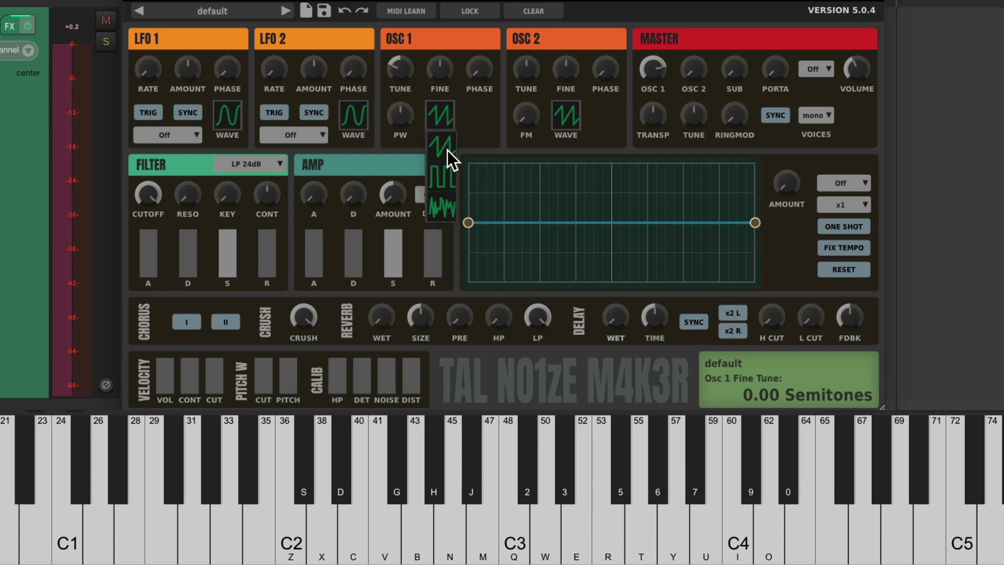
click(446, 173)
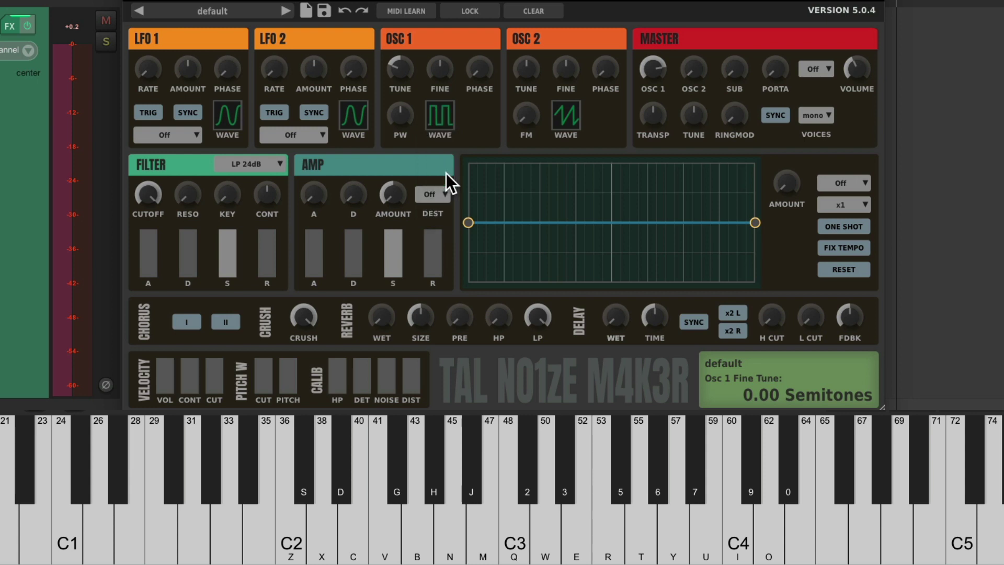
key(q)
key(w)
key(e)
key(r)
key(e)
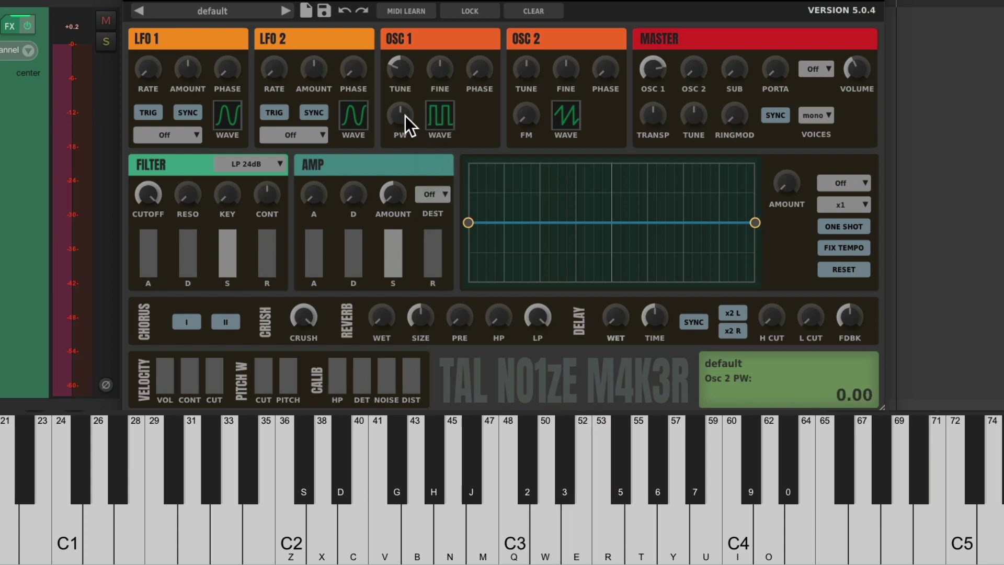
key(q)
drag(406, 117, 395, 173)
key(q)
key(w)
key(e)
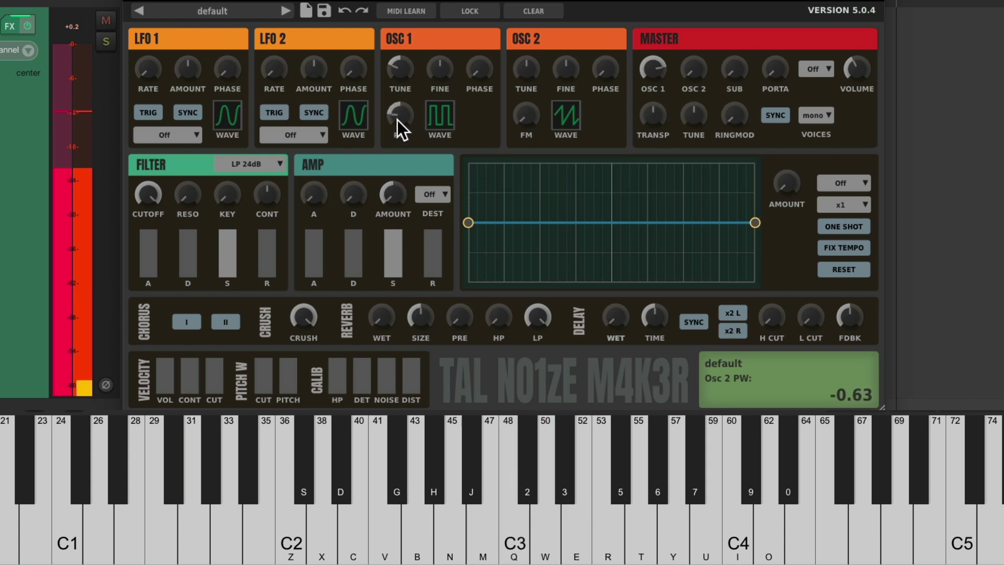
drag(398, 121, 412, 60)
key(q)
drag(406, 117, 397, 181)
key(e)
click(438, 118)
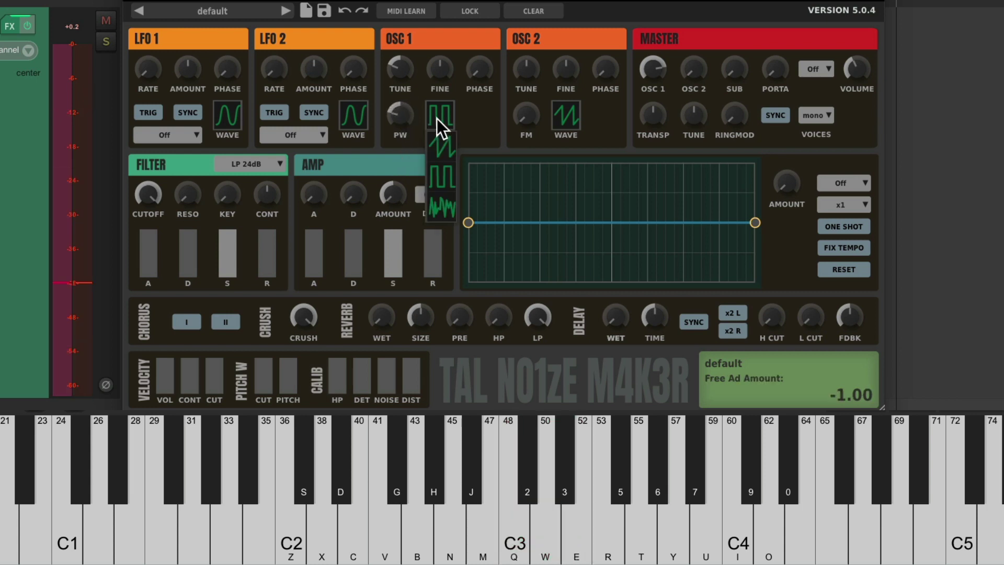
click(445, 211)
key(q)
key(e)
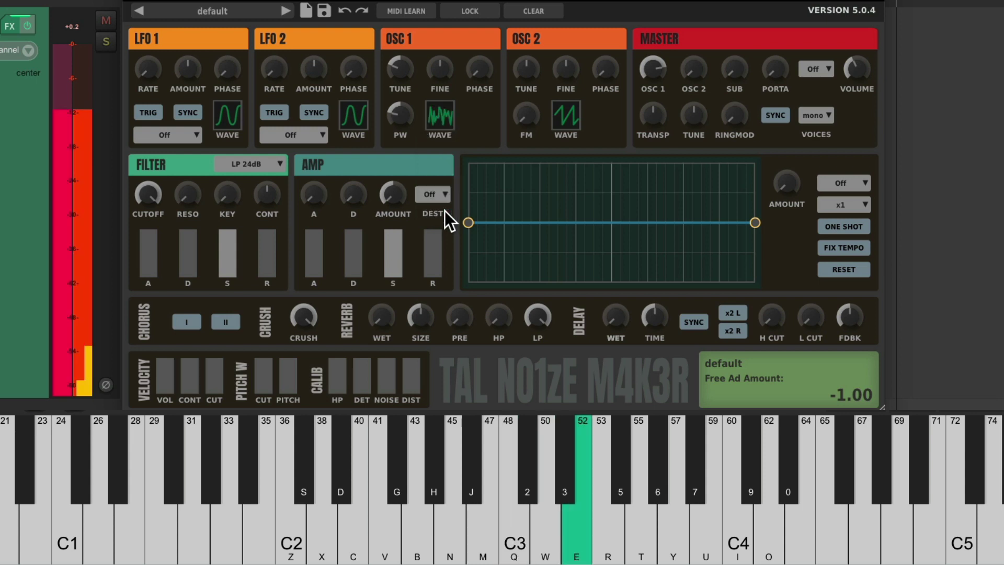
double_click(403, 121)
click(442, 118)
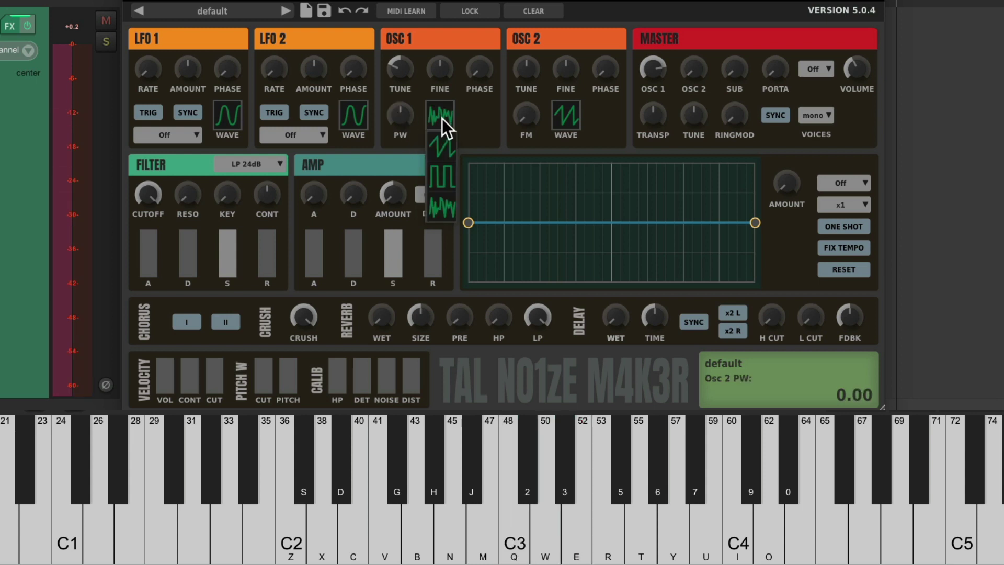
click(447, 148)
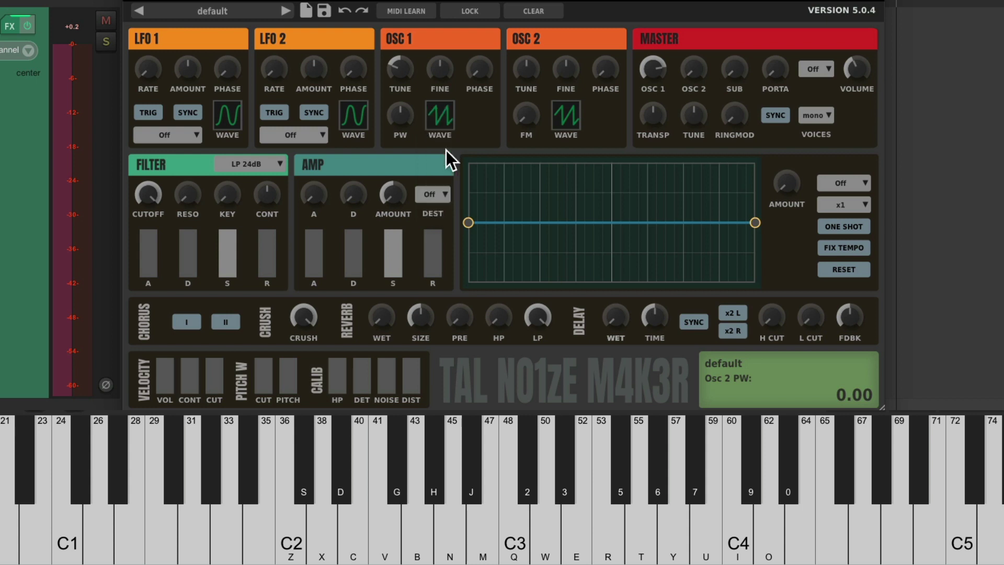
key(q)
key(w)
key(e)
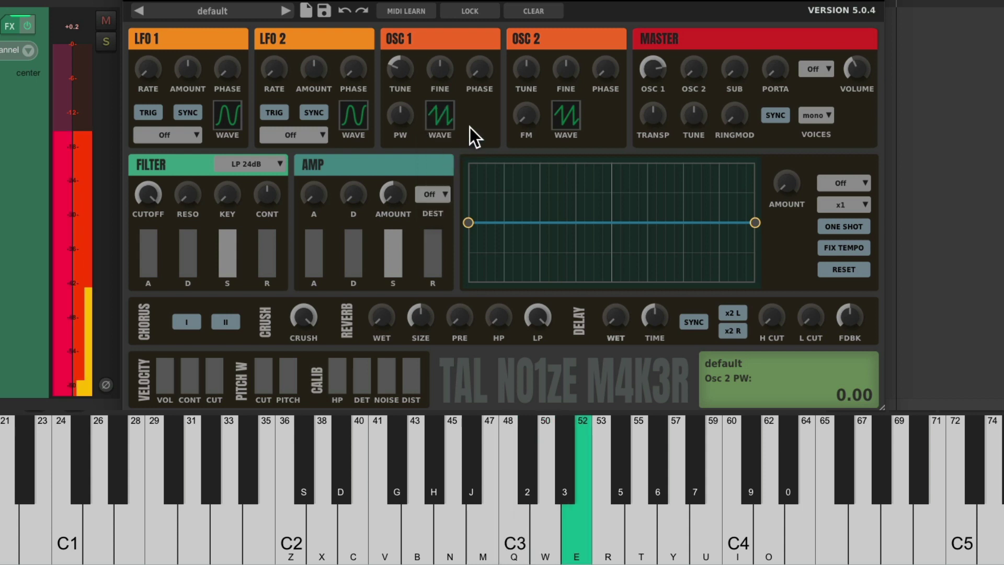
key(w)
key(q)
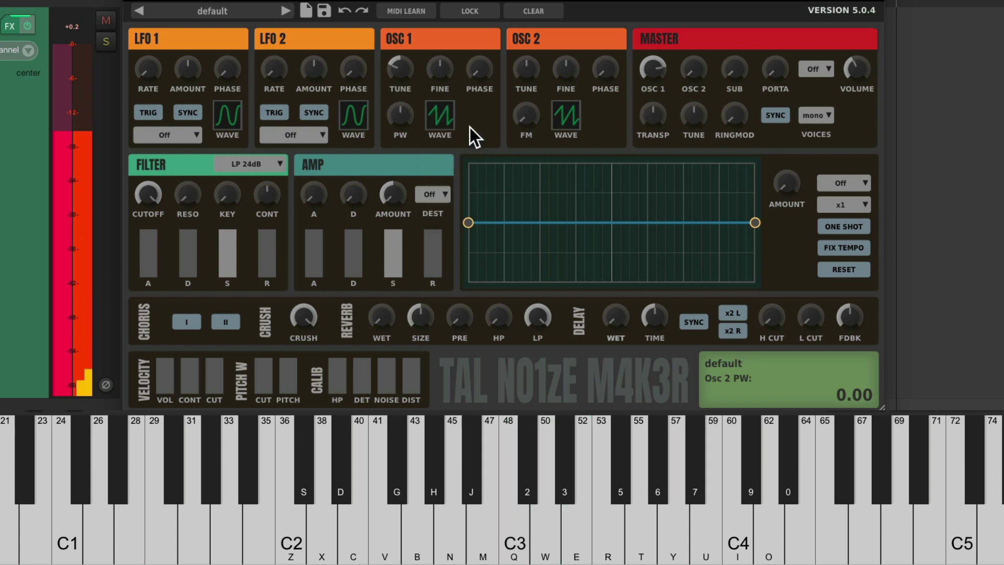
double_click(401, 74)
key(q)
key(w)
key(e)
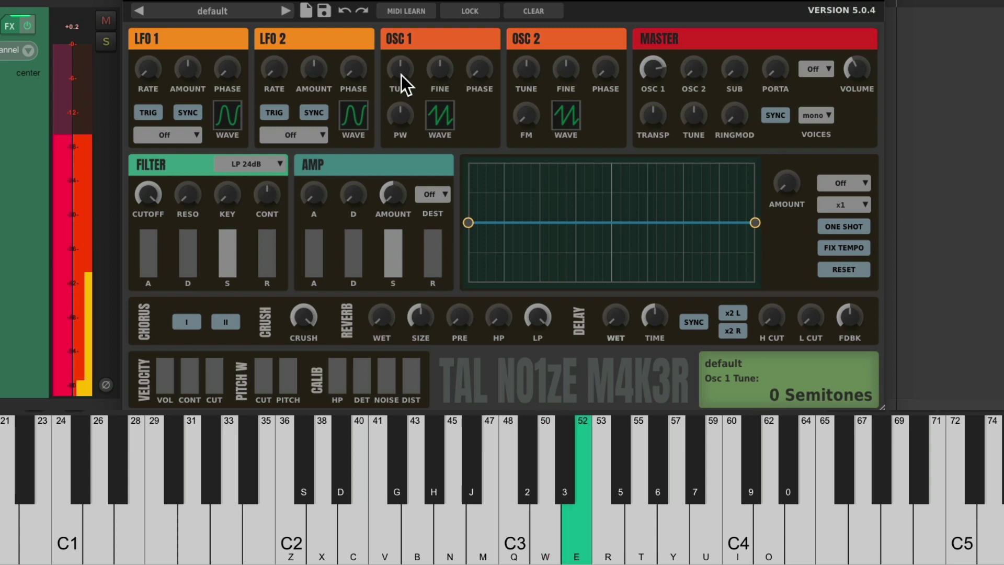
key(w)
key(q)
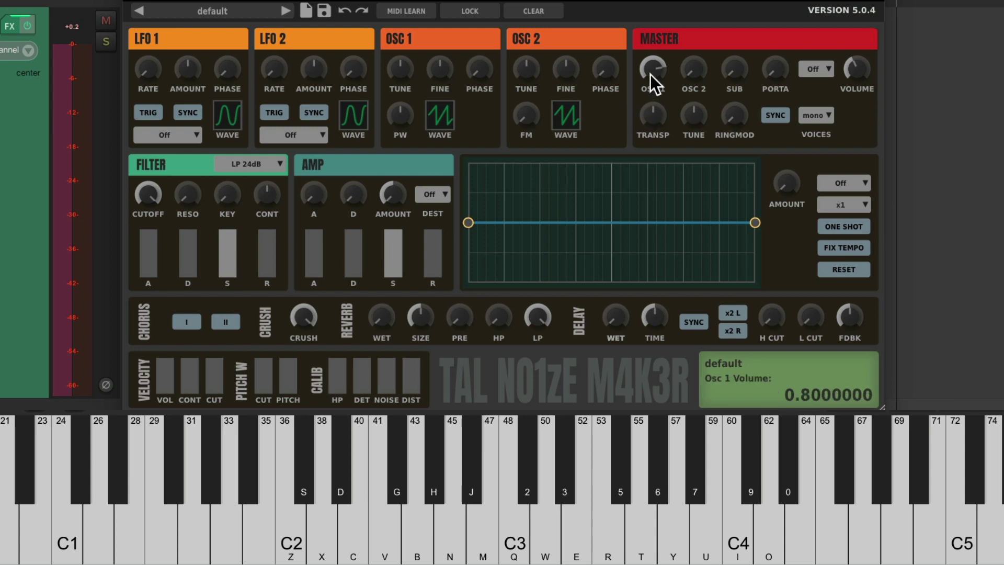
drag(651, 75, 622, 225)
double_click(694, 70)
key(q)
key(w)
key(e)
key(w)
mouse_move(538, 131)
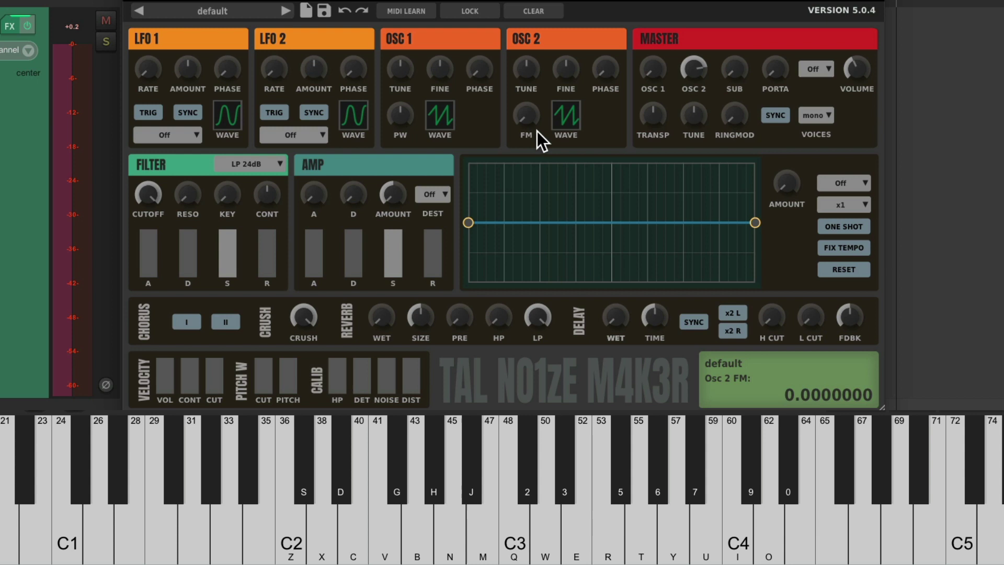
key(q)
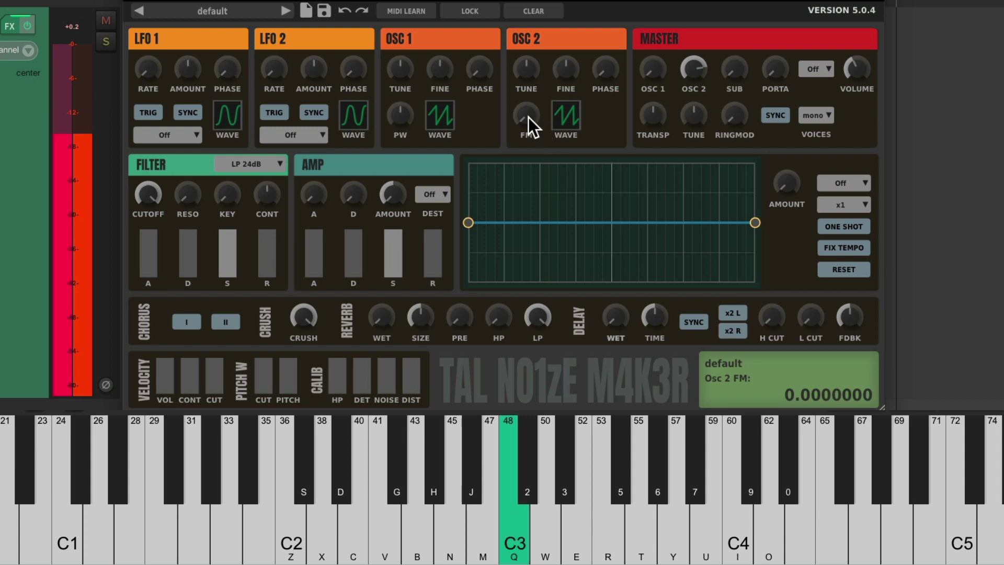
drag(528, 116, 532, 62)
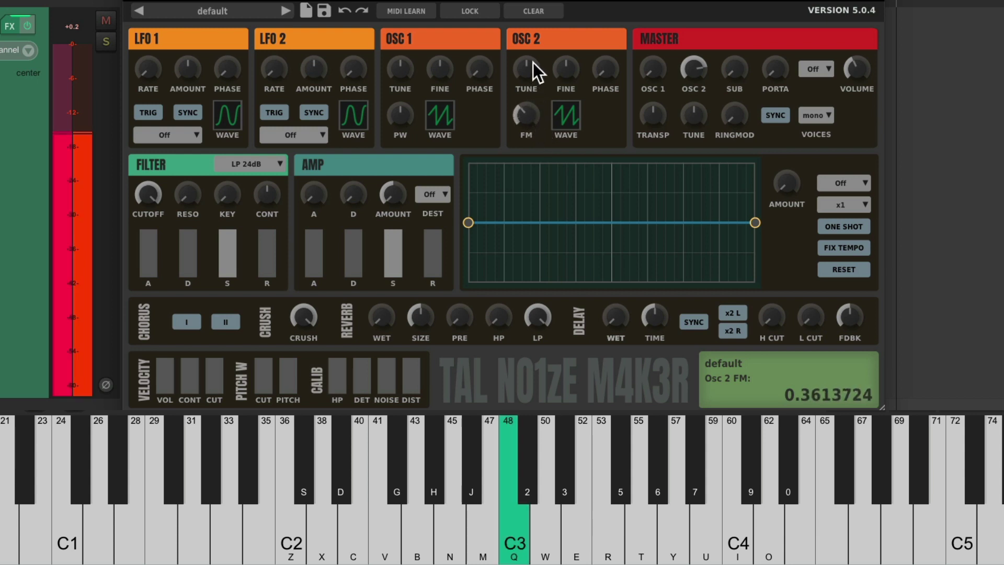
key(w)
key(q)
drag(524, 112, 521, 132)
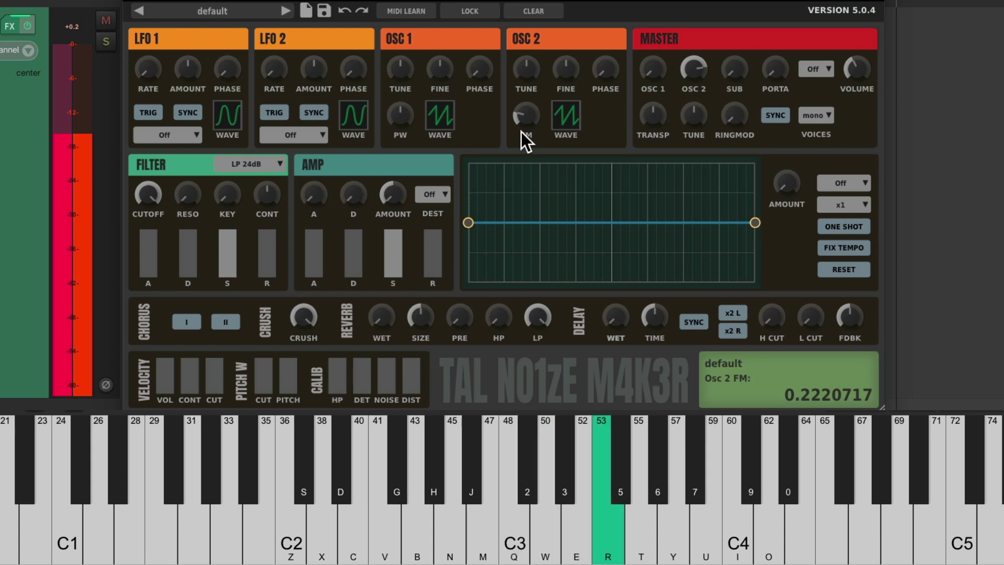
drag(525, 120, 553, 144)
click(561, 119)
click(574, 177)
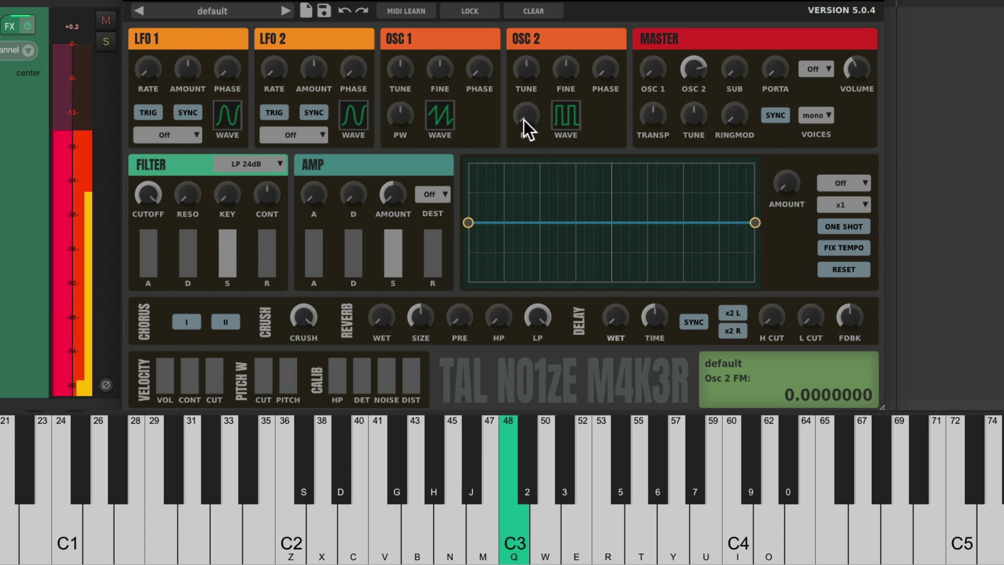
drag(523, 120, 522, 191)
click(568, 116)
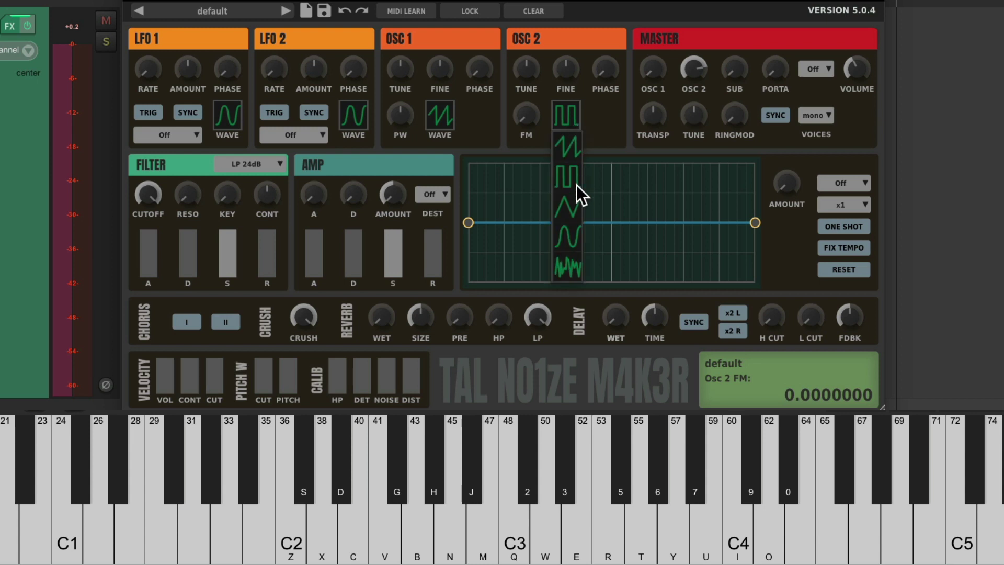
click(574, 210)
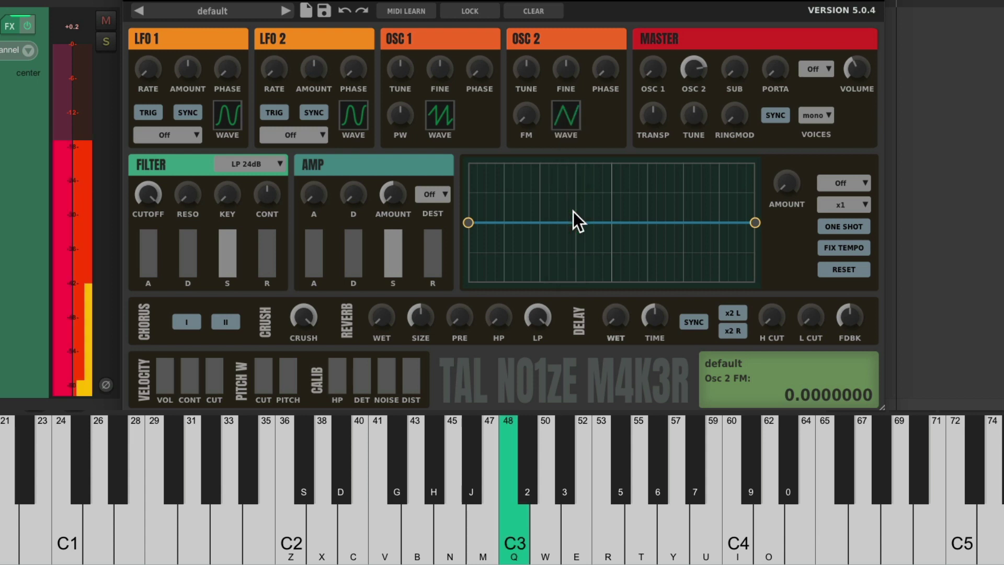
drag(527, 120, 528, 64)
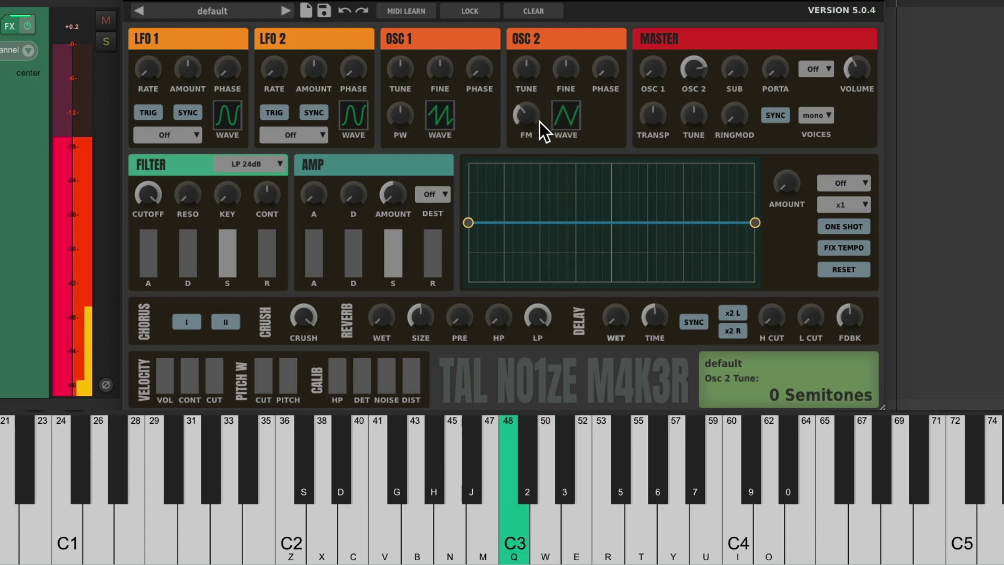
click(569, 121)
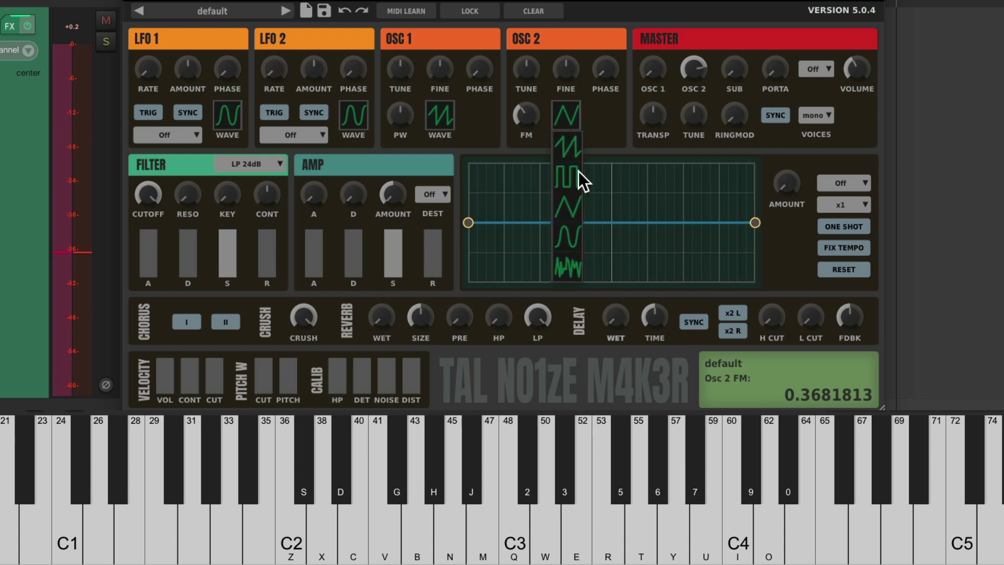
click(574, 242)
drag(524, 121, 541, 203)
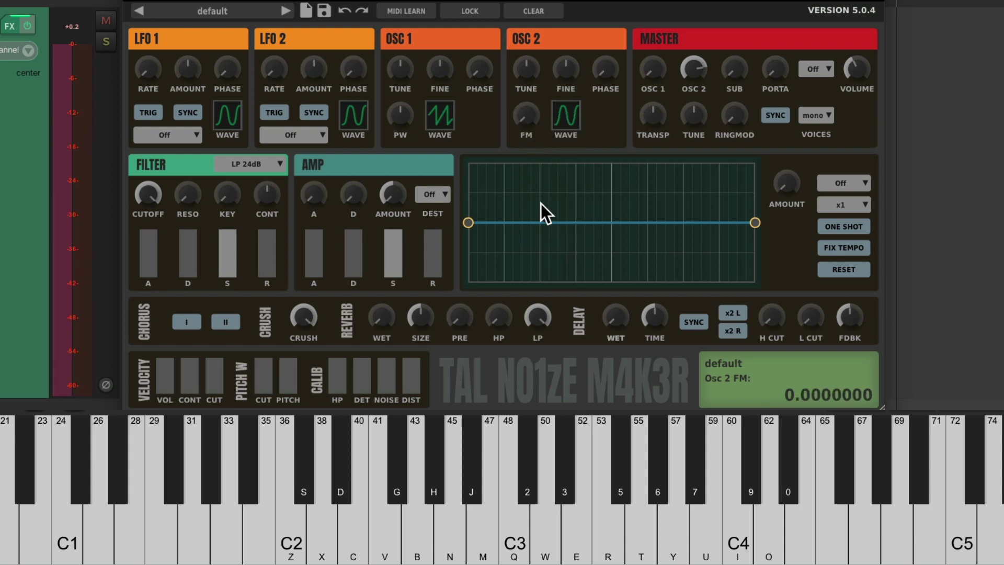
key(e)
click(527, 116)
drag(527, 116, 533, 65)
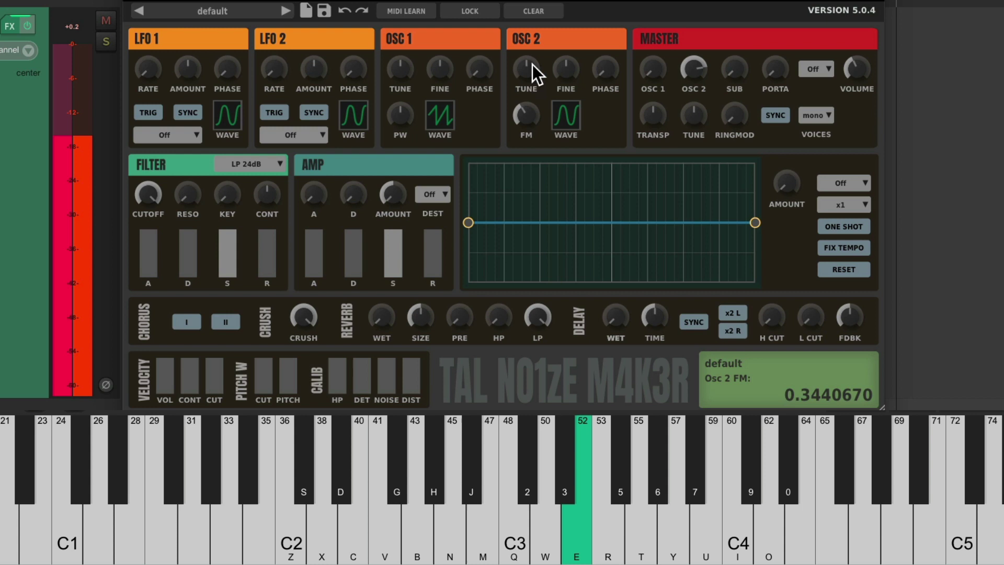
key(q)
key(e)
click(567, 114)
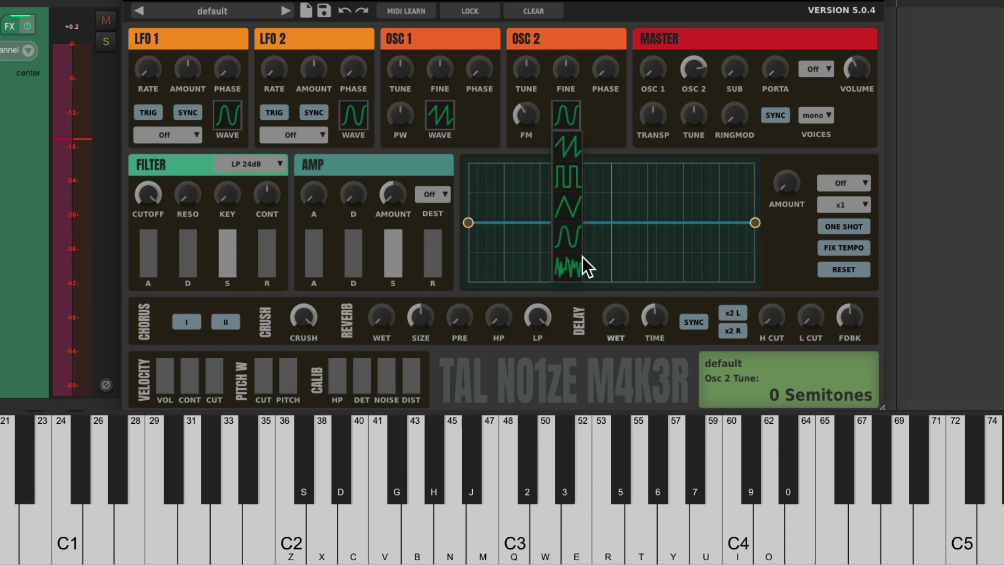
click(568, 267)
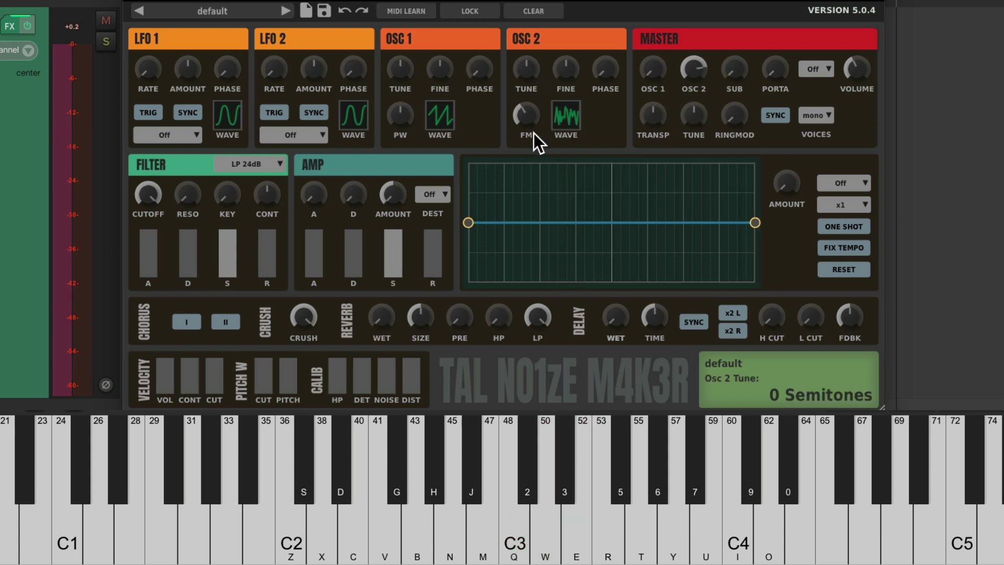
drag(534, 132, 527, 122)
double_click(527, 122)
key(q)
key(w)
key(e)
key(w)
key(q)
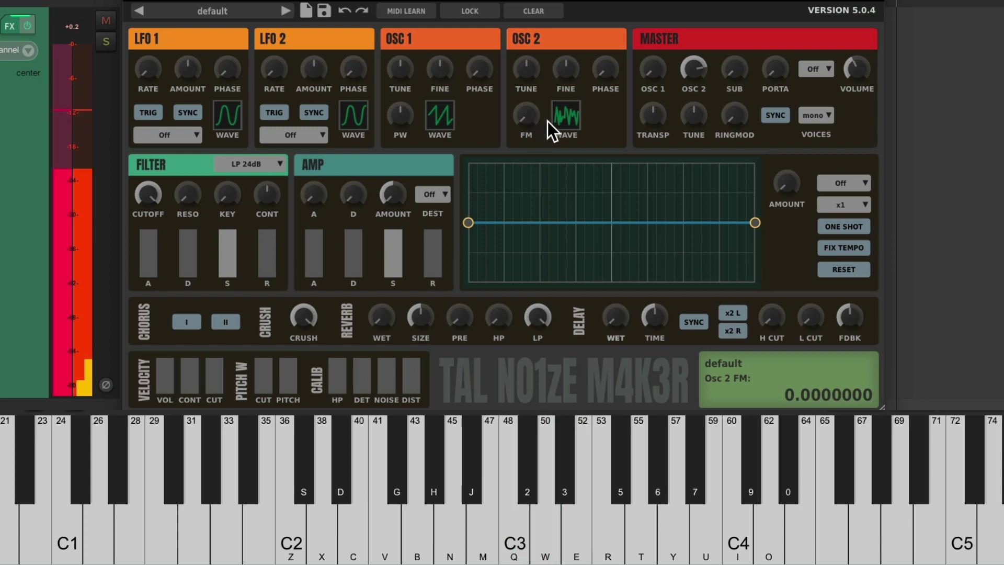
click(560, 117)
click(571, 145)
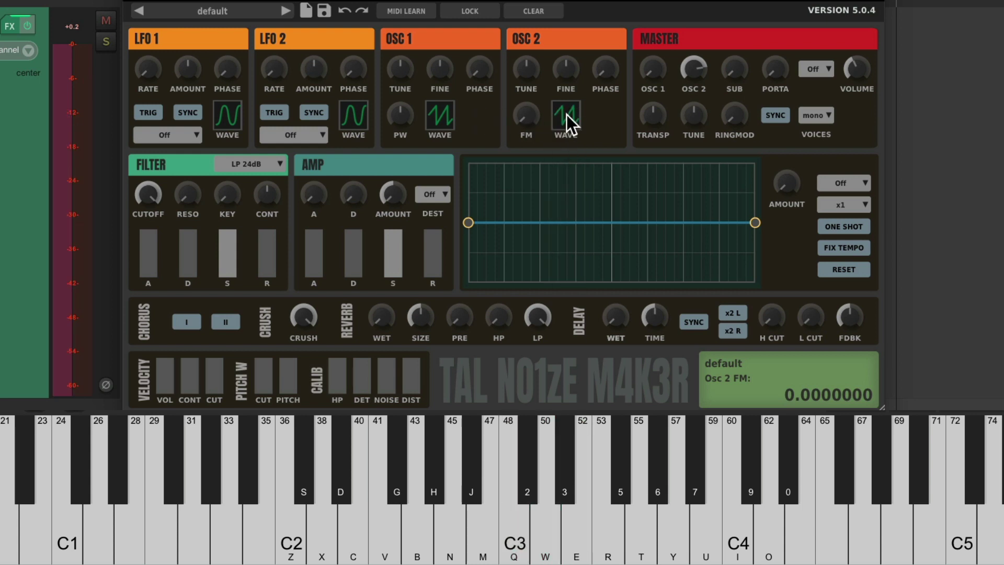
key(q)
key(w)
key(e)
Rebalance the oscillator levels, raising oscillator 1 and lowering oscillator 2, then audition a phrase.
drag(654, 72, 681, 95)
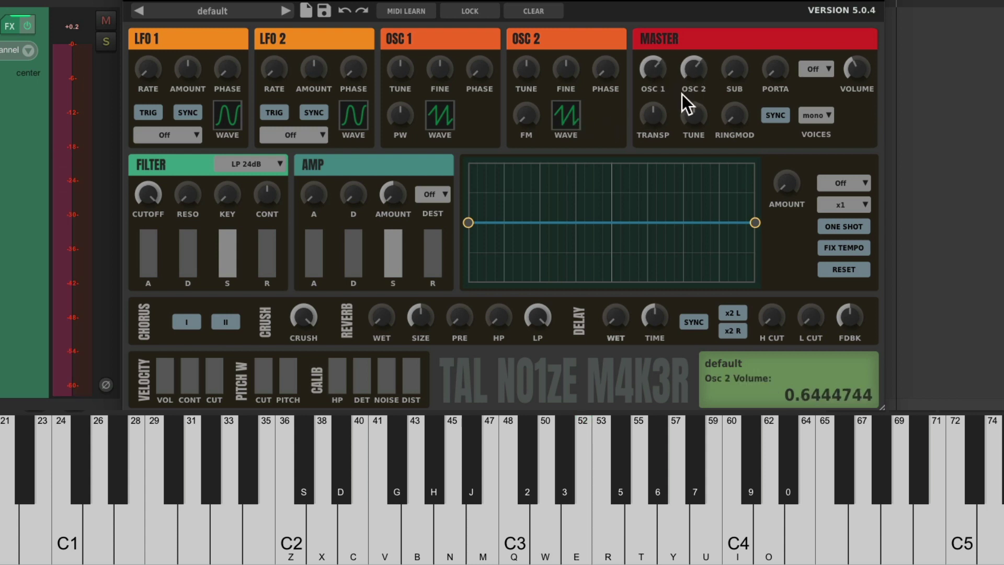
key(q)
key(w)
key(e)
Detune oscillator 2 slightly to about 0.06 semitones and audition the result.
mouse_move(571, 76)
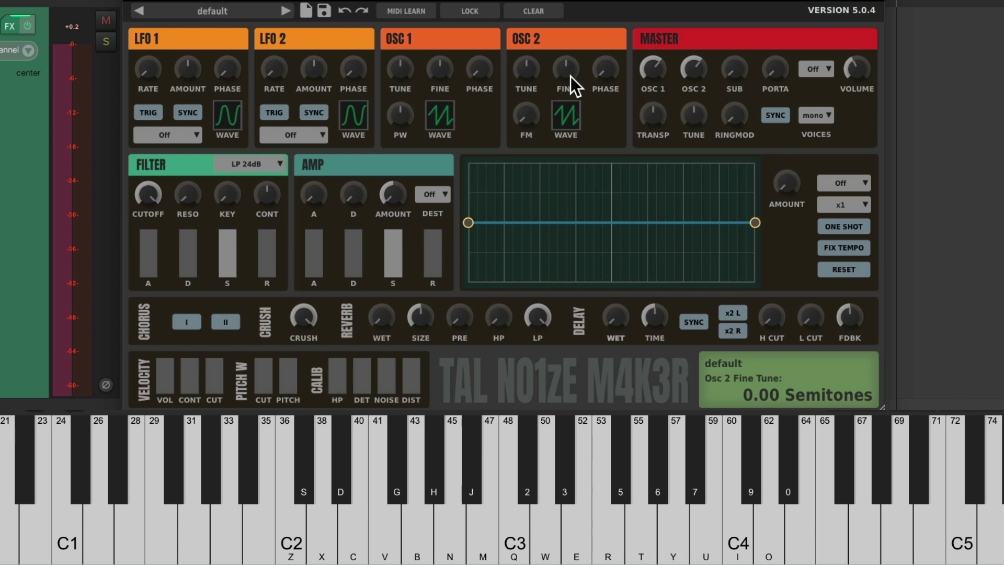
key(q)
drag(566, 71, 563, 61)
key(w)
key(e)
key(r)
key(t)
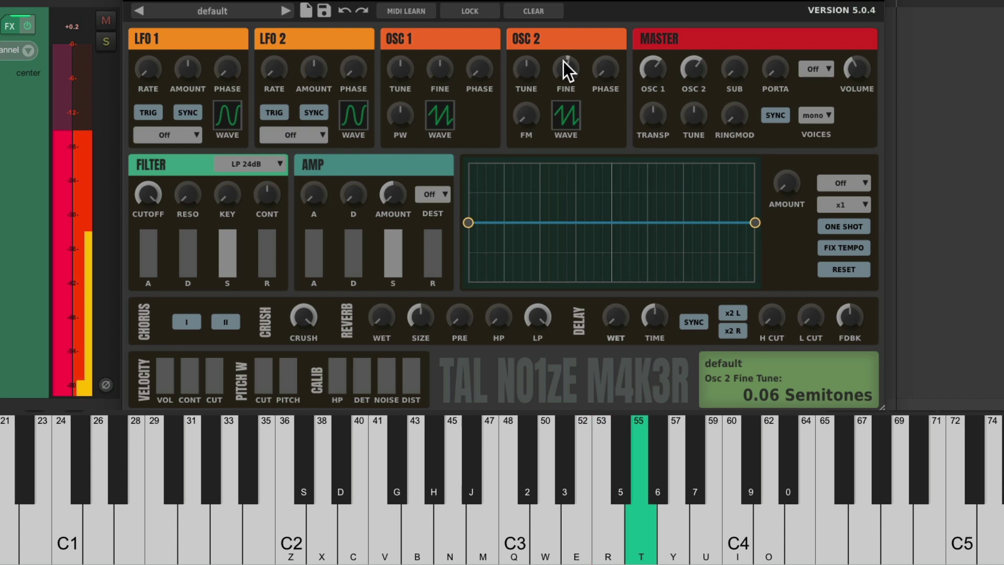
key(r)
key(w)
key(q)
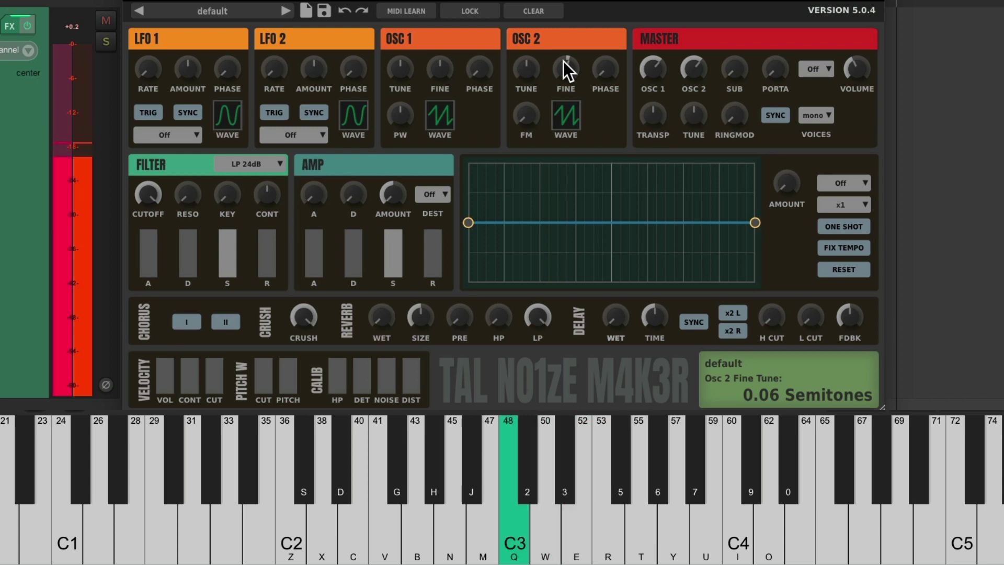
Reset oscillator 2's fine tune to zero and drop it an octave to -12 semitones.
double_click(563, 74)
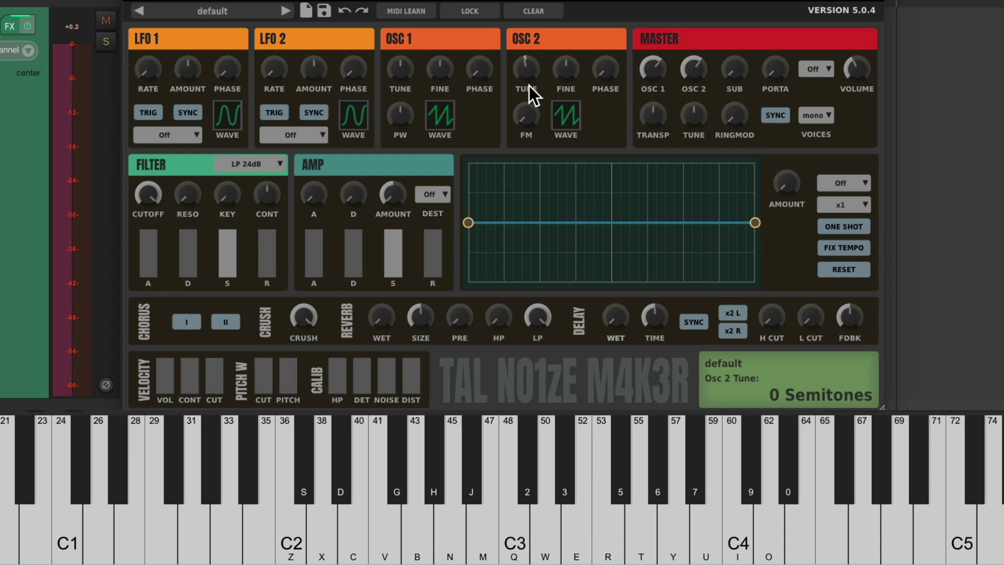
drag(529, 86, 522, 115)
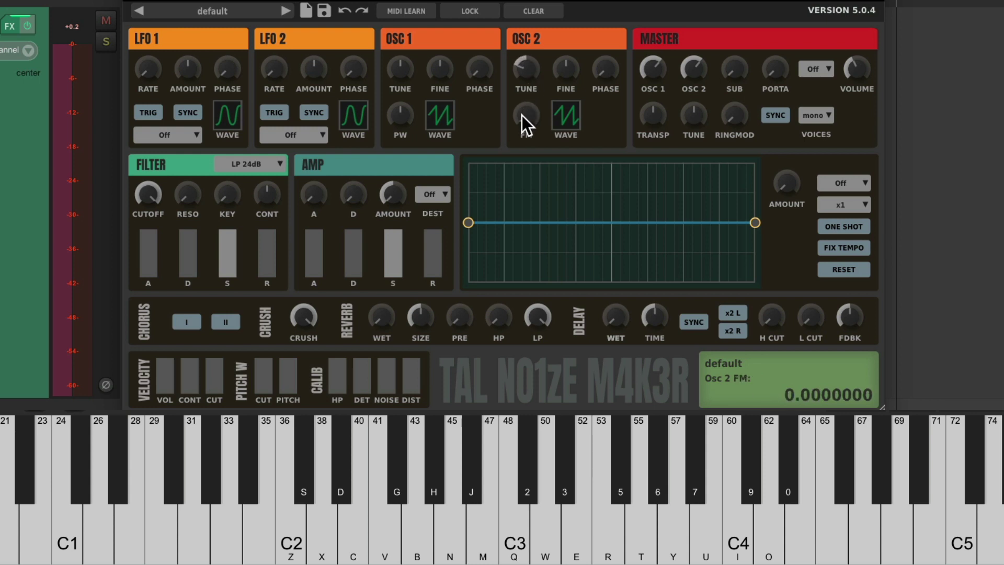
key(q)
key(e)
key(w)
key(q)
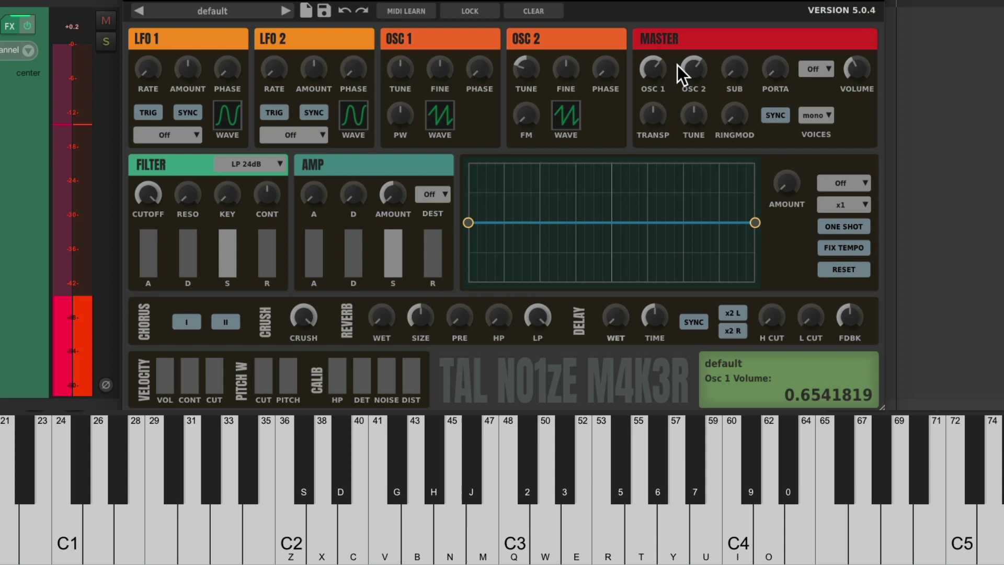
Lower and then readjust oscillator 2's volume, checking the mix with a melody.
drag(680, 67, 684, 122)
key(q)
drag(694, 74, 719, 4)
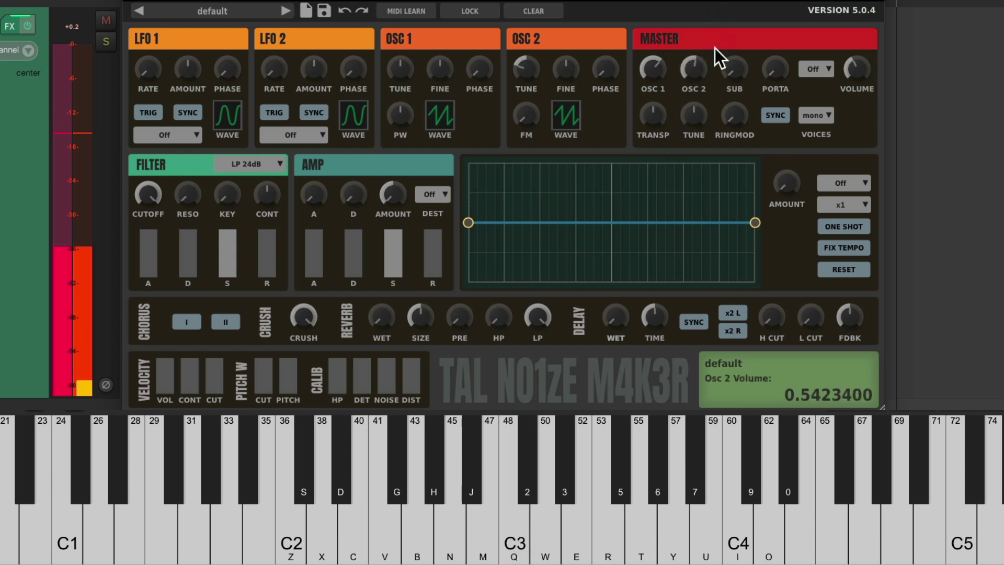
key(q)
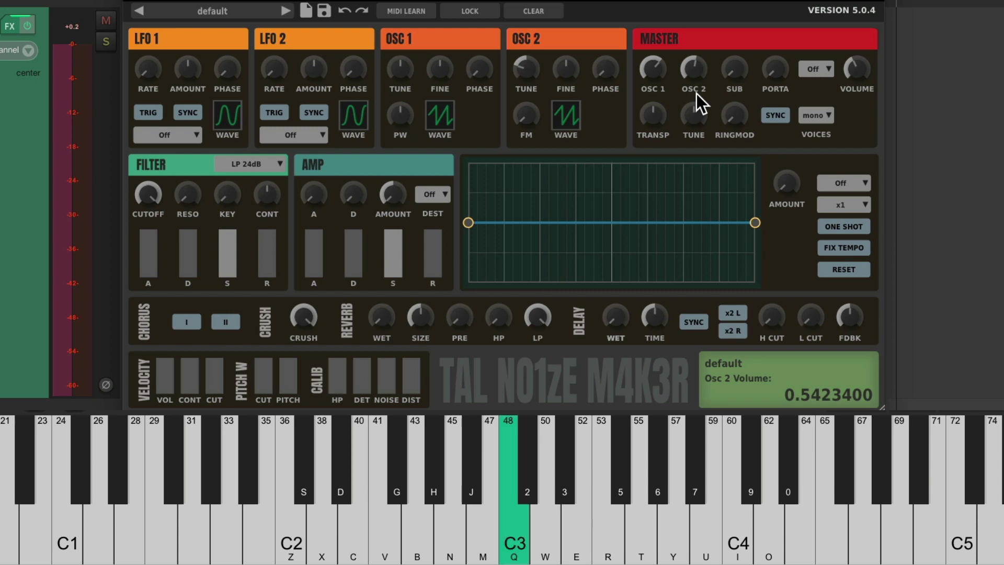
key(w)
key(y)
key(r)
key(e)
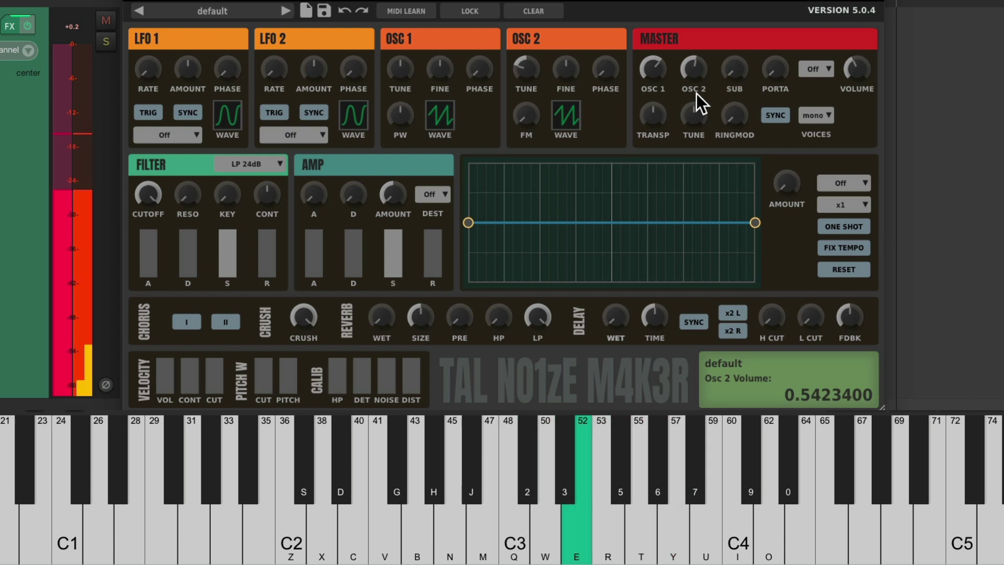
key(w)
Bring in the sub oscillator at about half level.
mouse_move(734, 76)
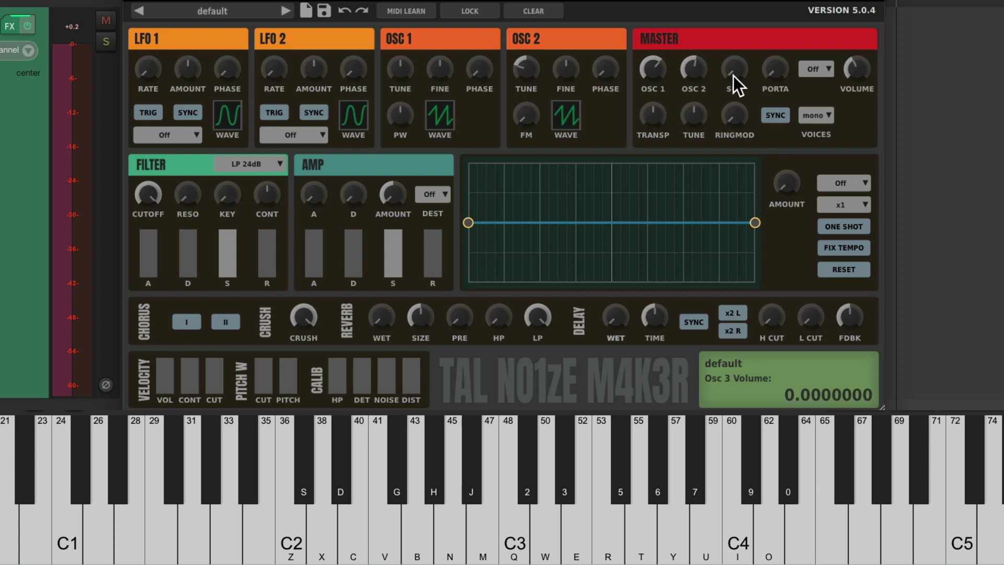
key(q)
drag(733, 73, 751, 3)
key(y)
key(e)
Shift the keyboard up two octaves to hear the sub blend on higher notes.
key(e)
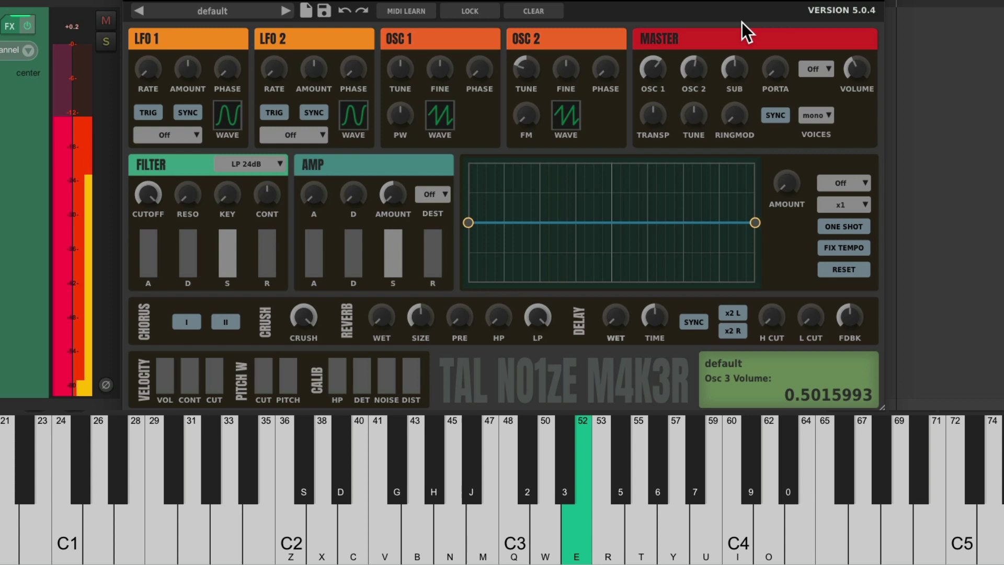
key(Right)
key(q)
key(w)
key(e)
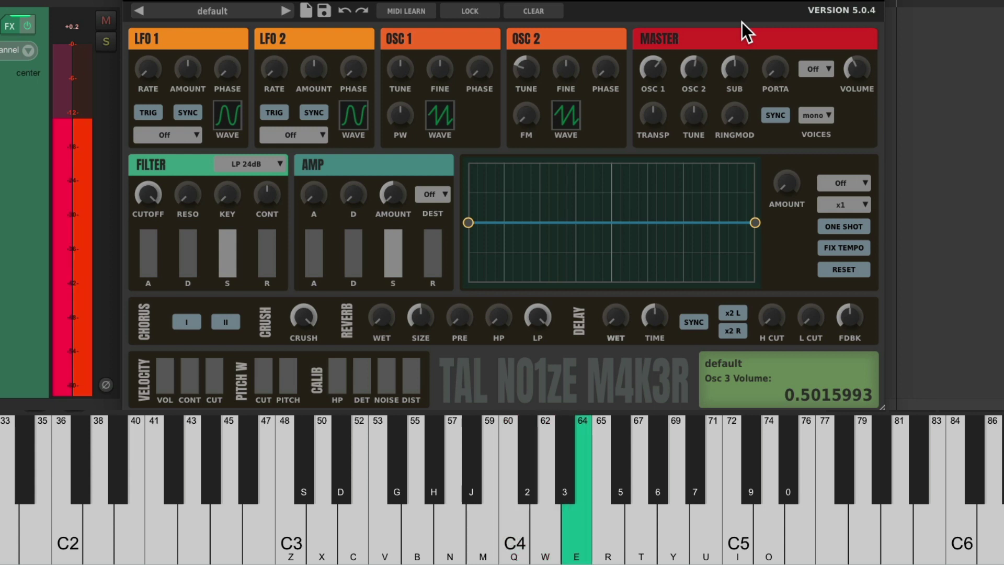
key(Right)
key(q)
key(w)
key(e)
key(w)
key(q)
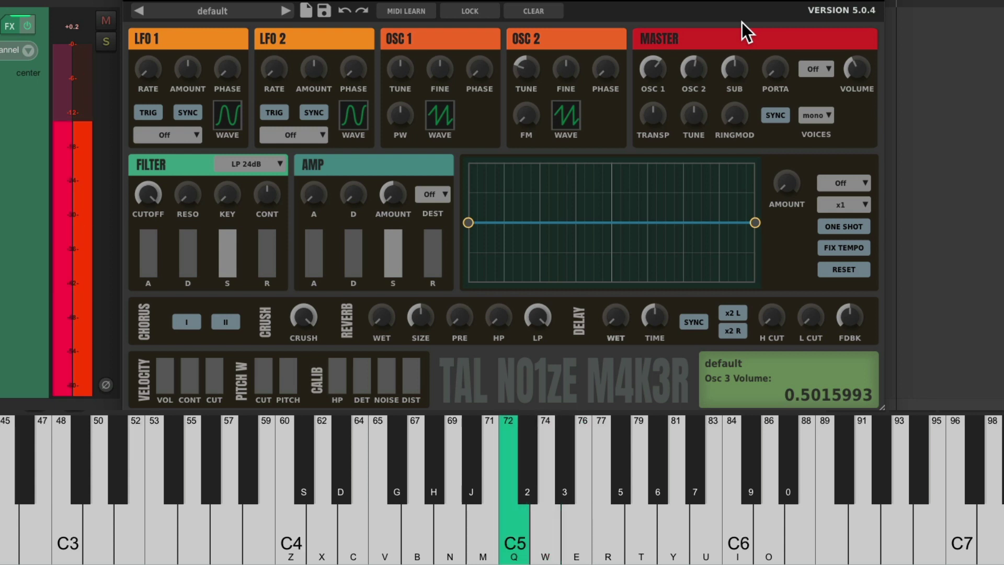
Lower the sub slightly and experiment with oscillator 2's FM amount, trying about 0.27.
drag(734, 68, 697, 168)
click(695, 70)
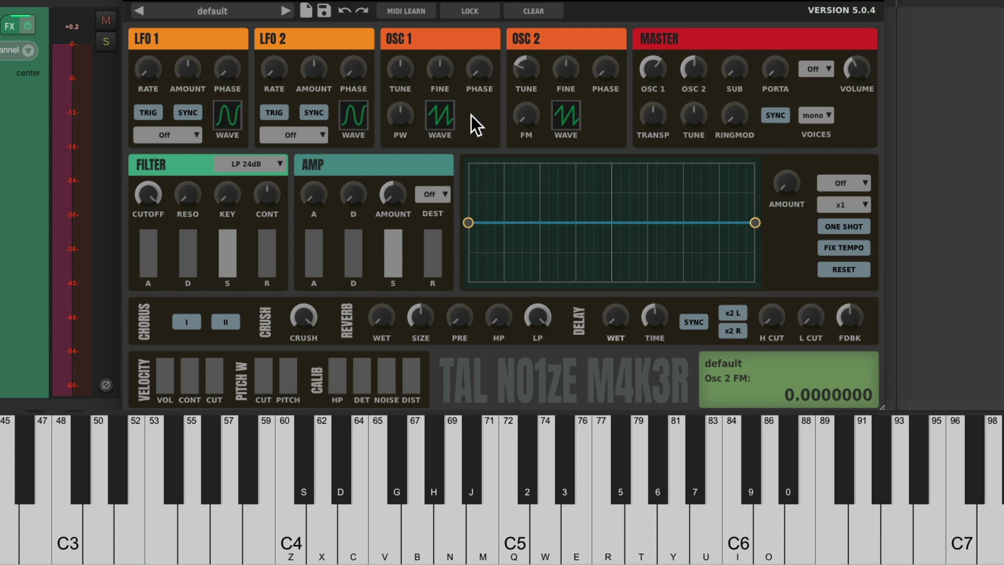
key(q)
drag(525, 117, 534, 70)
key(Down)
key(q)
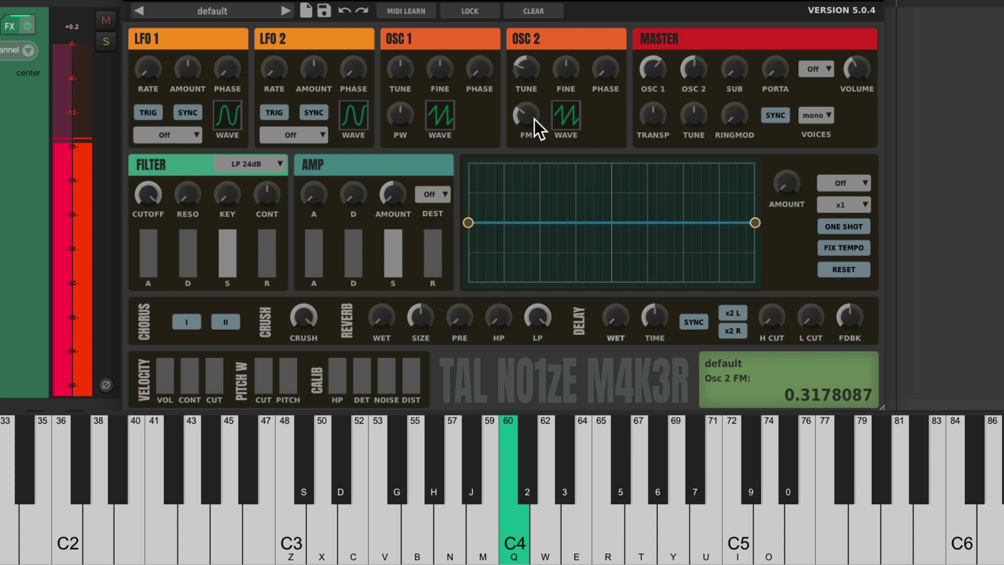
drag(526, 130, 520, 184)
drag(520, 150, 521, 123)
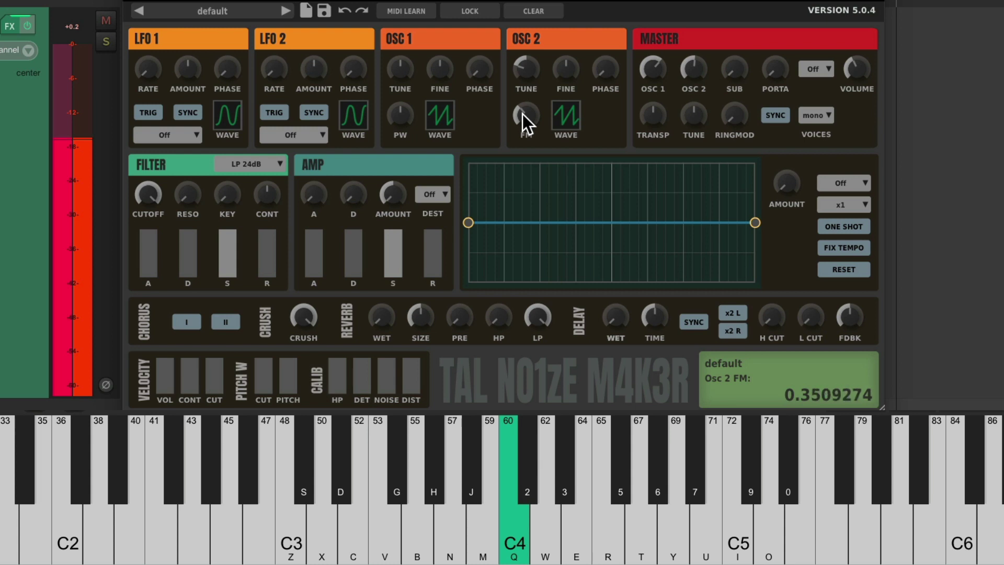
Set oscillator 2's FM back to 0 and its volume to about 0.53.
drag(687, 75, 599, 108)
drag(527, 115, 519, 204)
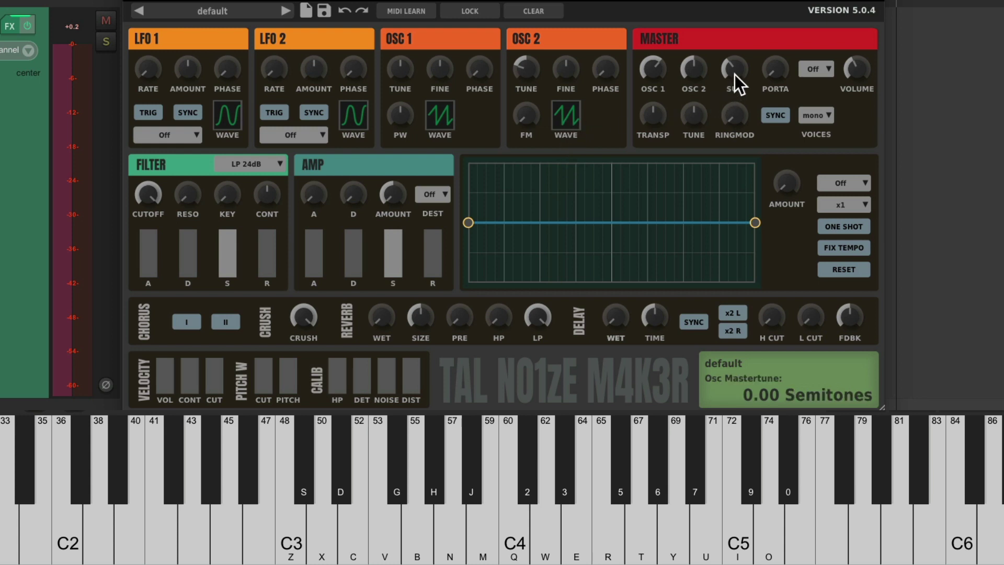
drag(693, 69, 682, 129)
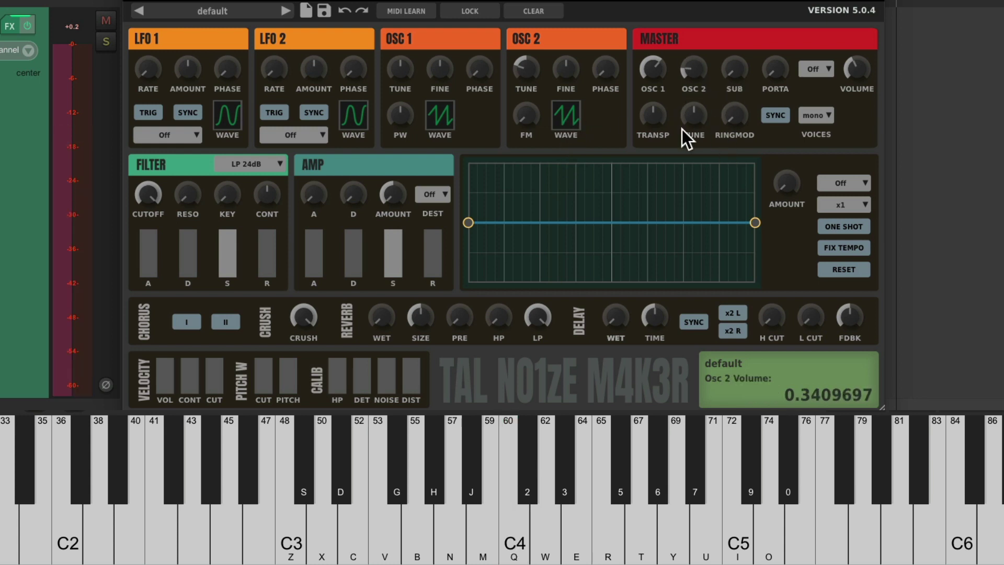
key(q)
drag(704, 78, 712, 5)
key(q)
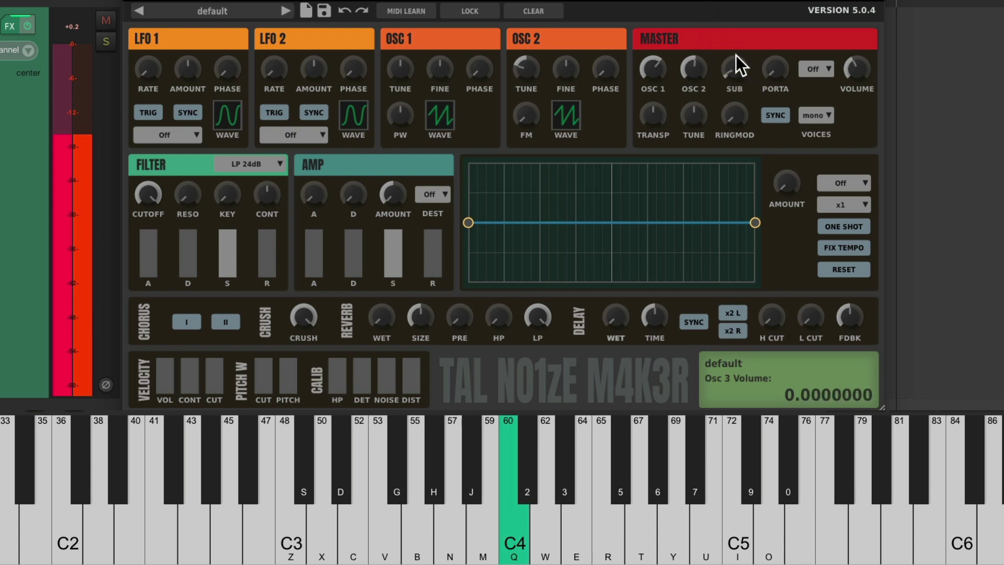
Raise the sub to about 0.35 and nudge oscillator 2's fine tune to about -0.07.
drag(736, 55, 742, 20)
key(q)
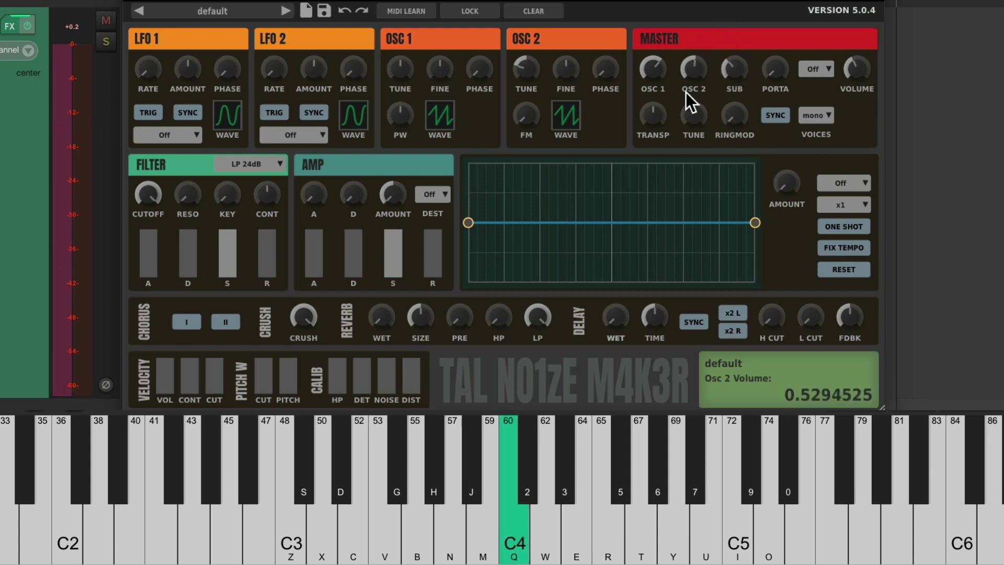
key(w)
key(r)
key(t)
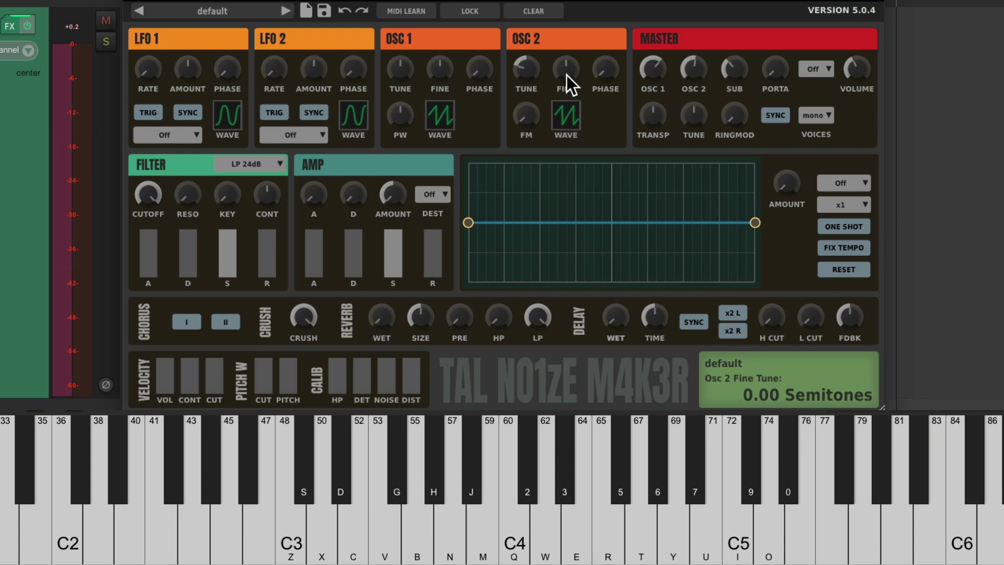
key(q)
mouse_move(566, 75)
mouse_down()
mouse_move(565, 87)
mouse_move(567, 62)
mouse_move(560, 86)
mouse_up()
click(186, 321)
key(q)
key(w)
key(e)
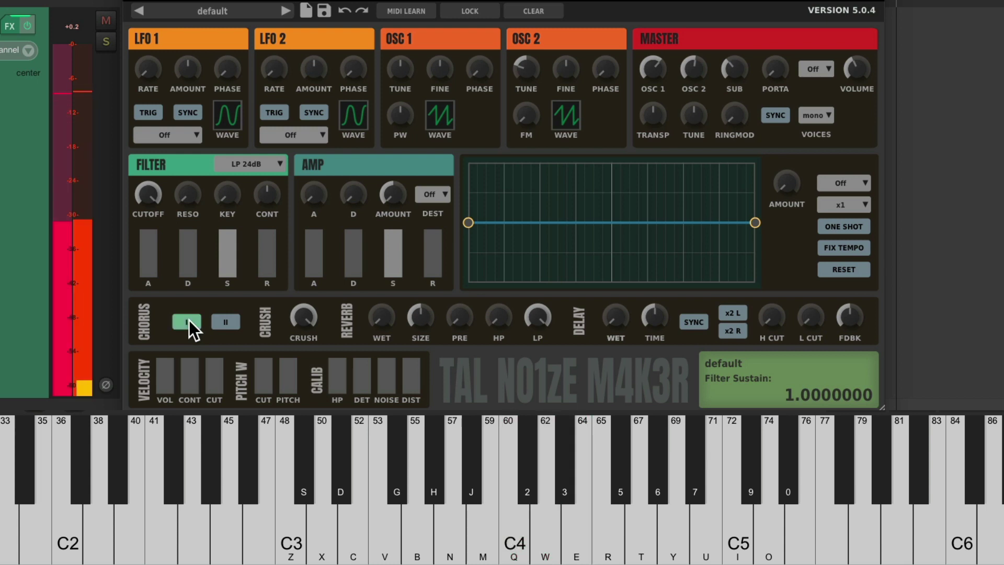
click(230, 317)
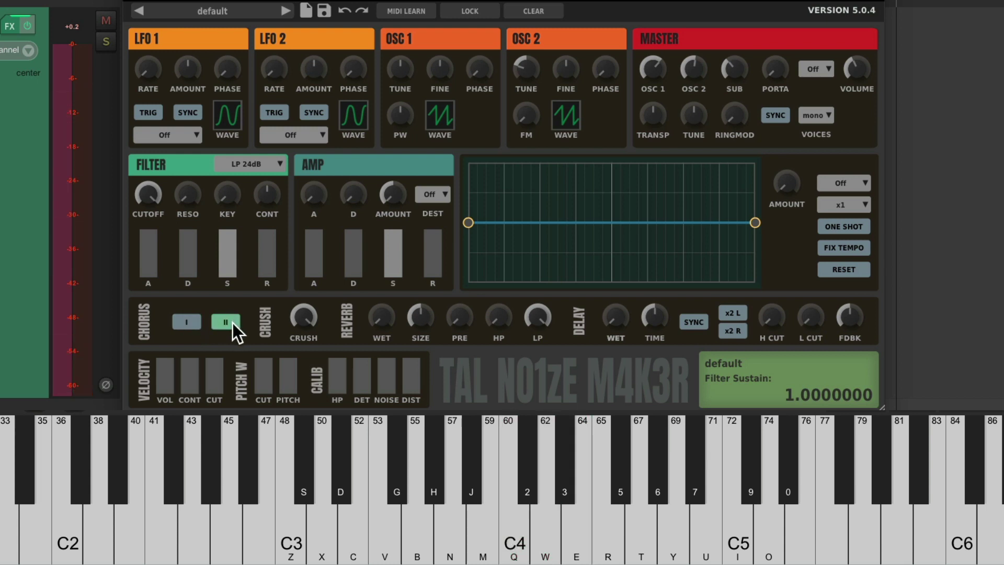
key(q)
key(w)
key(e)
key(w)
key(e)
click(235, 324)
key(w)
key(t)
key(y)
Lower the filter cutoff to about 0.33 and push resonance up to about 0.71.
key(q)
drag(146, 192, 144, 294)
drag(189, 197, 204, 103)
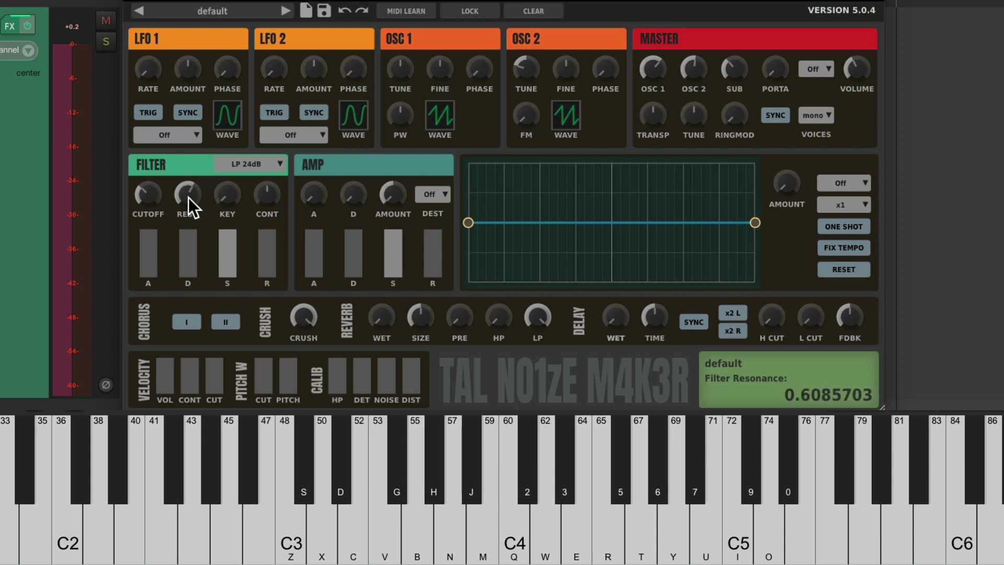
key(q)
mouse_move(186, 197)
mouse_down()
mouse_move(183, 181)
mouse_move(153, 171)
mouse_move(148, 191)
mouse_move(150, 154)
mouse_move(186, 185)
mouse_up()
key(e)
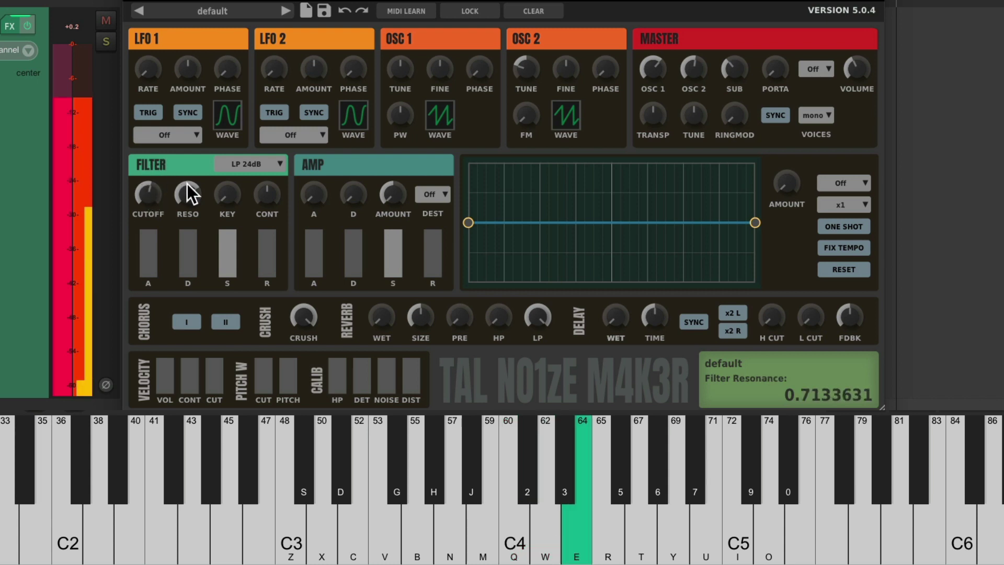
key(t)
key(r)
key(e)
key(q)
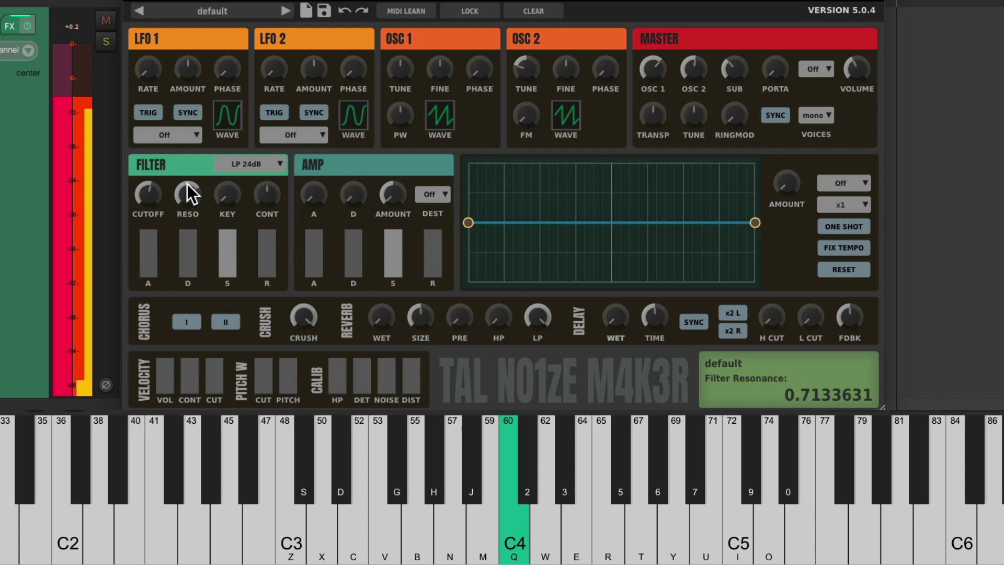
Set oscillator 2's volume to about 0.57 and test notes up to two octaves higher.
drag(692, 70, 727, 41)
key(t)
key(r)
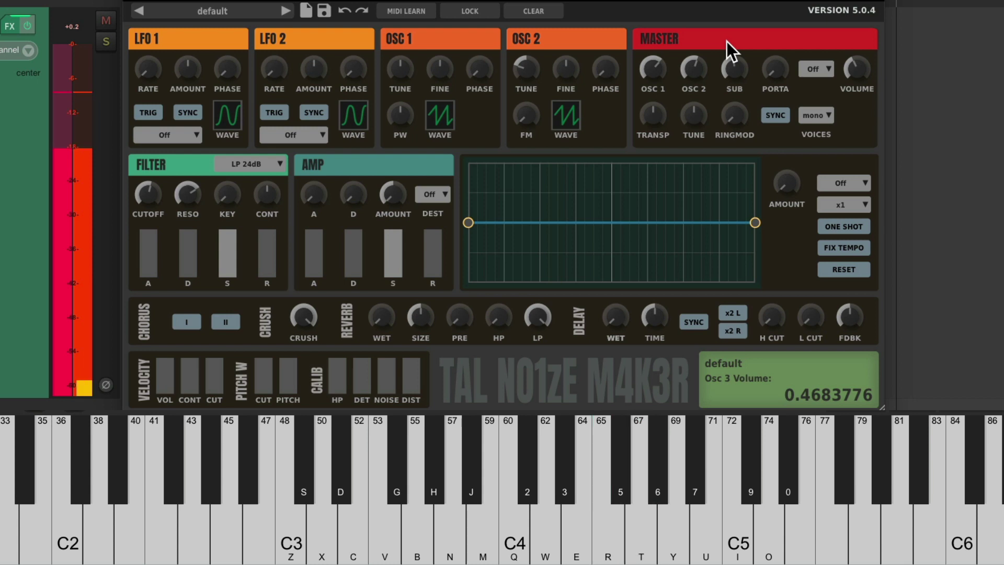
key(Up)
key(Up)
key(q)
key(w)
key(r)
key(Up)
key(q)
key(w)
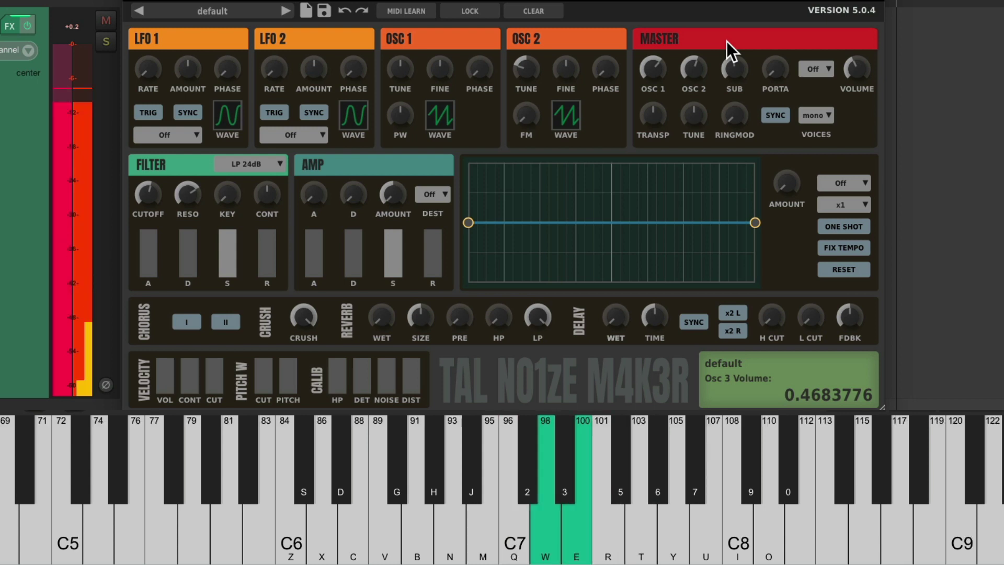
key(w)
Return to the C4 range and set the filter cutoff to about 0.48.
key(Down)
key(q)
key(Down)
key(q)
key(q)
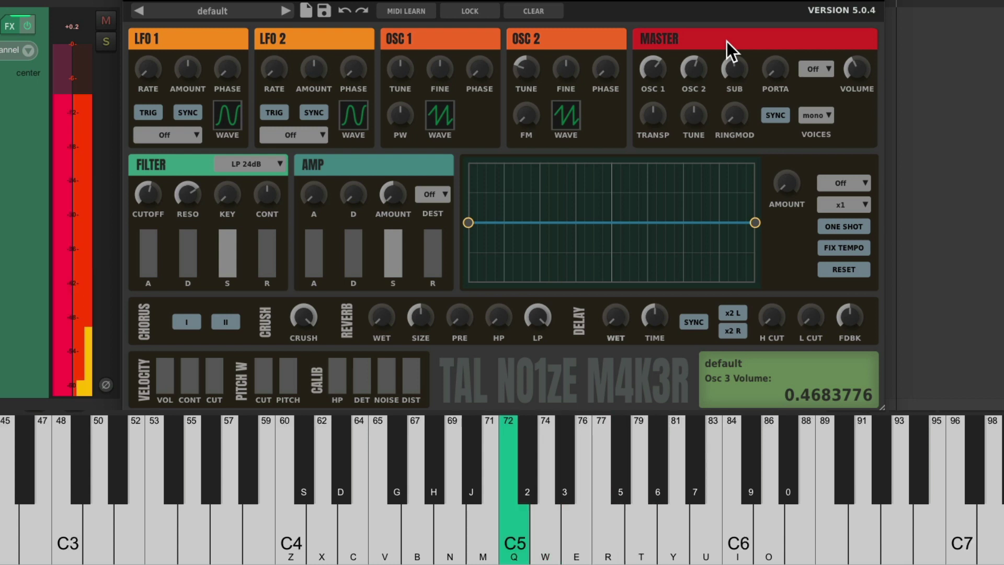
drag(153, 204, 153, 192)
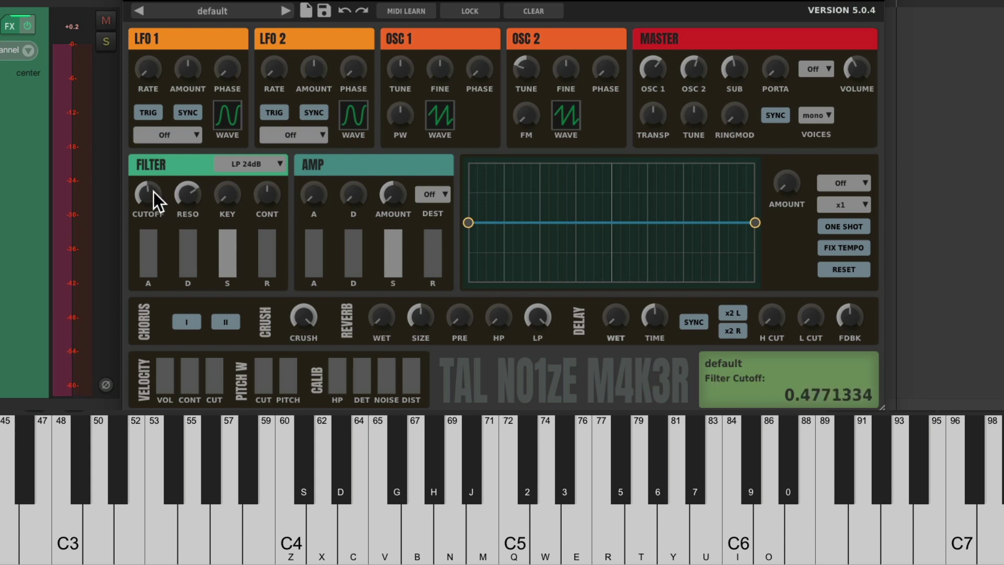
Route LFO 1 to the Filter and slow its rate to about 1.26 Hz.
click(186, 194)
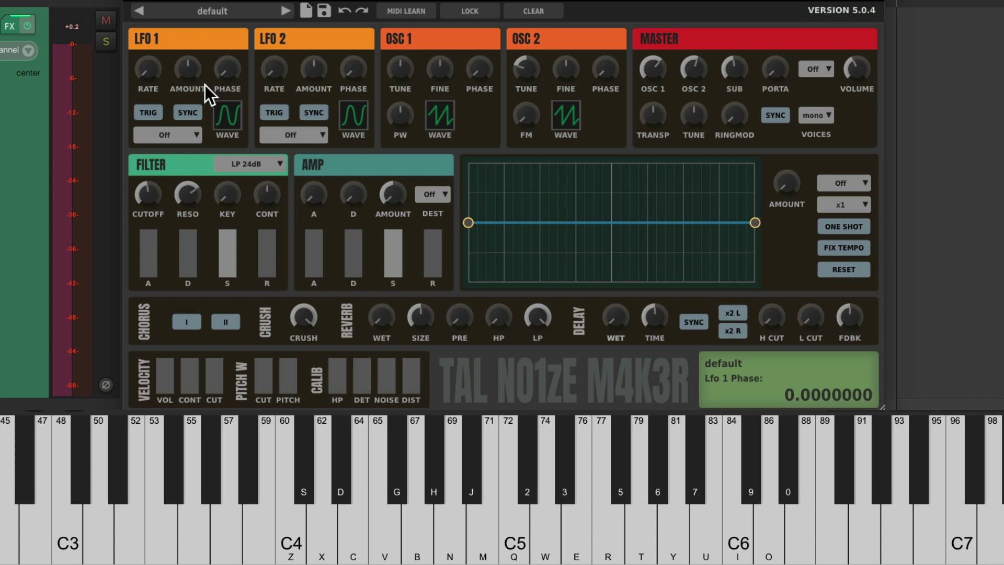
click(187, 137)
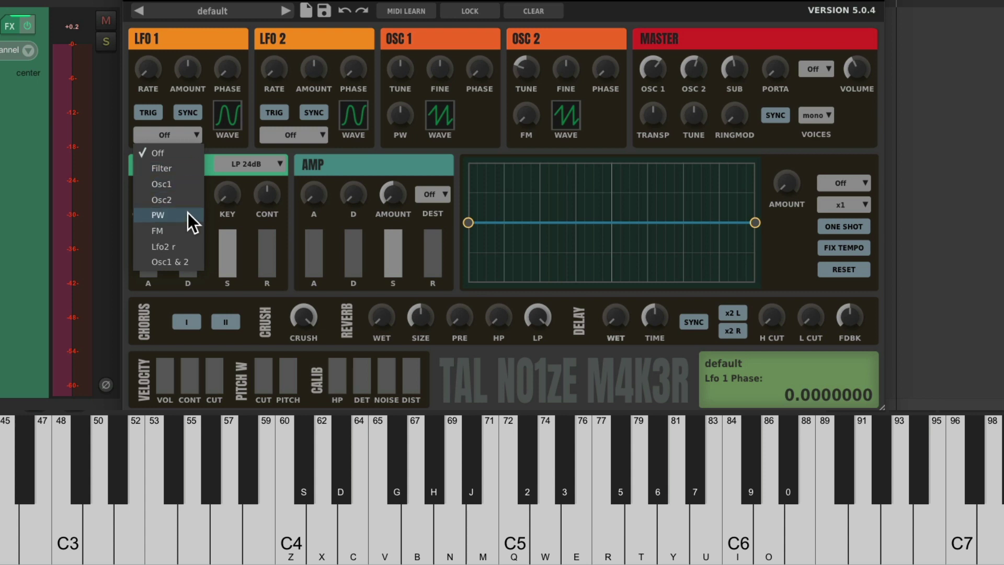
click(189, 169)
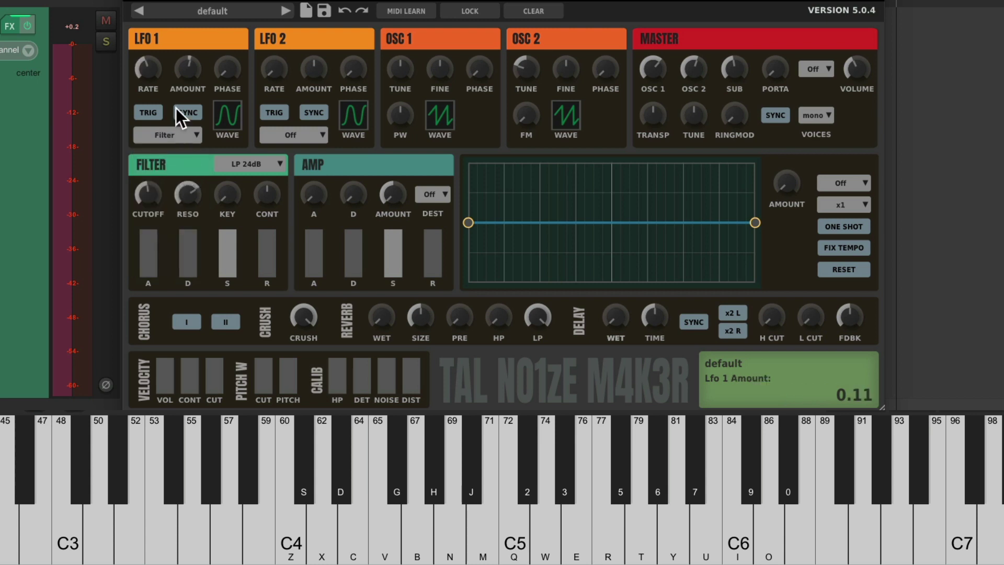
drag(149, 62, 177, 38)
key(z)
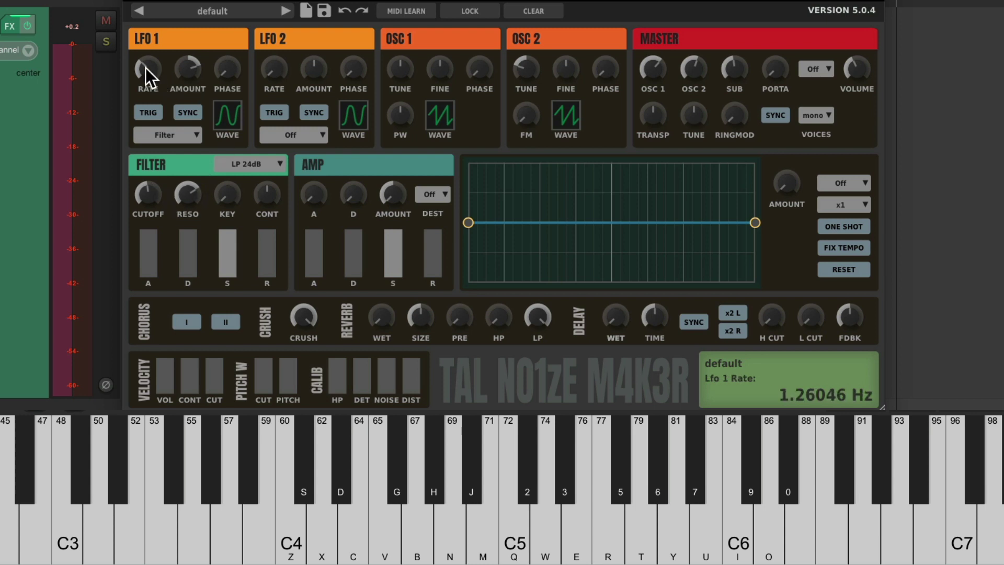
Adjust LFO 1's rate and lower the filter cutoff to about 0.29.
key(z)
drag(143, 72, 189, 71)
drag(146, 201, 143, 226)
mouse_move(143, 67)
mouse_down()
mouse_move(144, 52)
mouse_move(141, 62)
mouse_up()
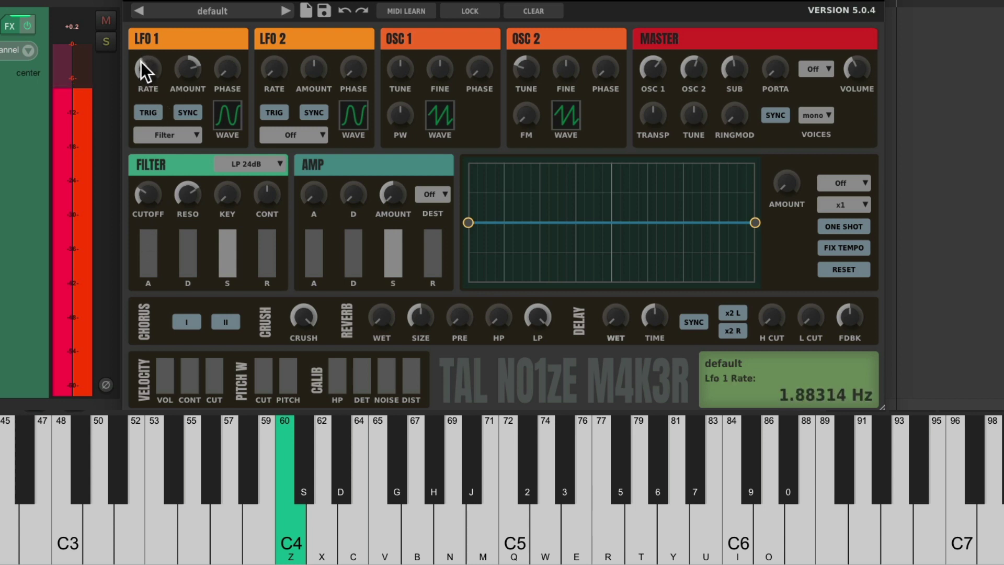
Switch LFO 1 to a square wave and try rates near 4 Hz.
key(Down)
click(231, 120)
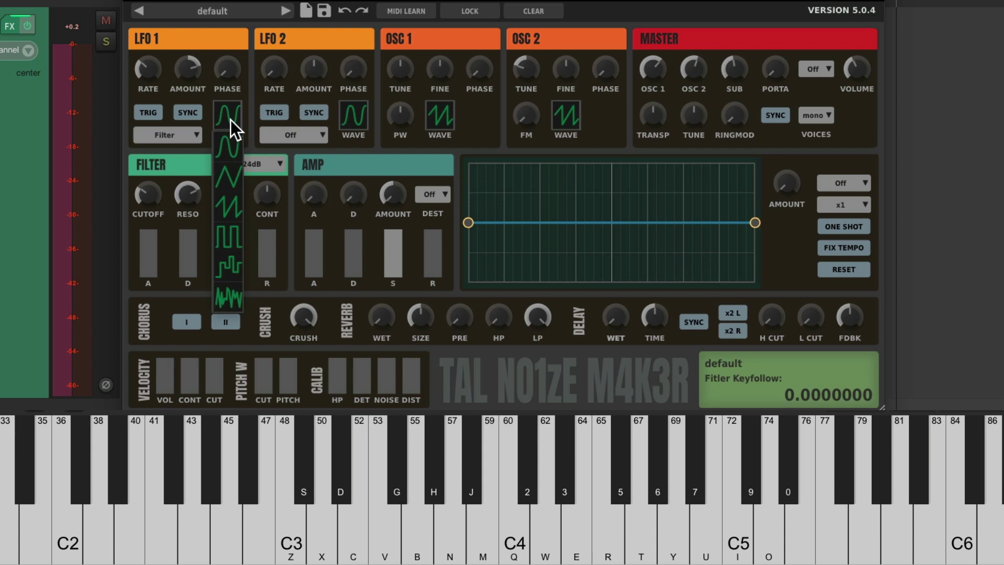
click(233, 236)
key(q)
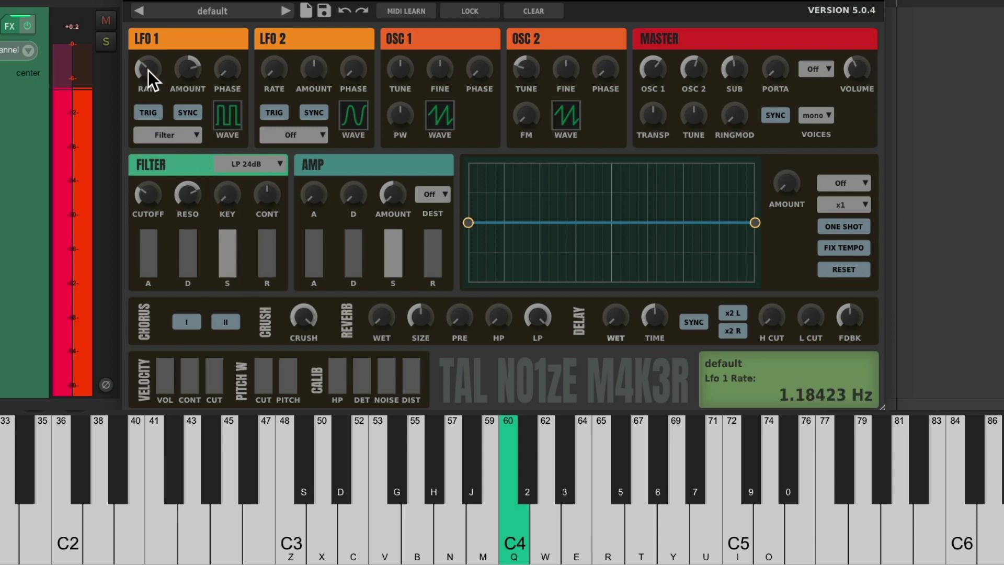
mouse_move(148, 70)
mouse_down()
mouse_move(155, 34)
mouse_move(149, 69)
mouse_up()
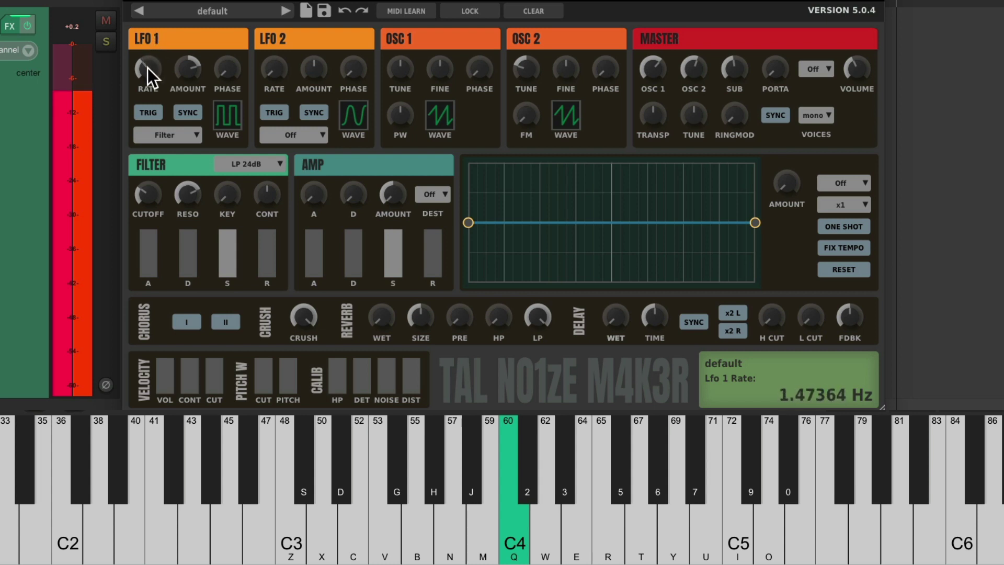
Switch LFO 1 to a random stepped wave and speed up its rate.
click(231, 119)
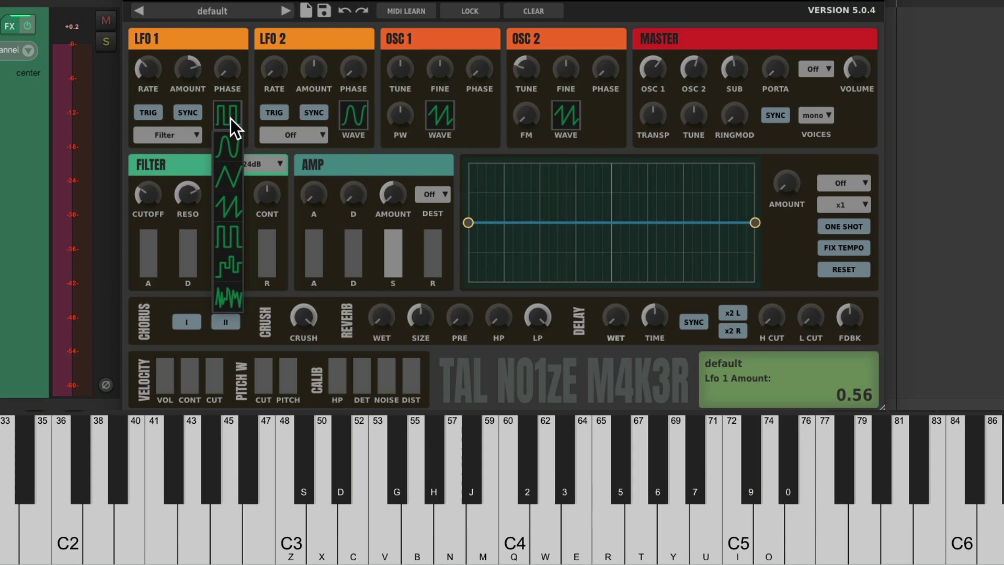
click(232, 261)
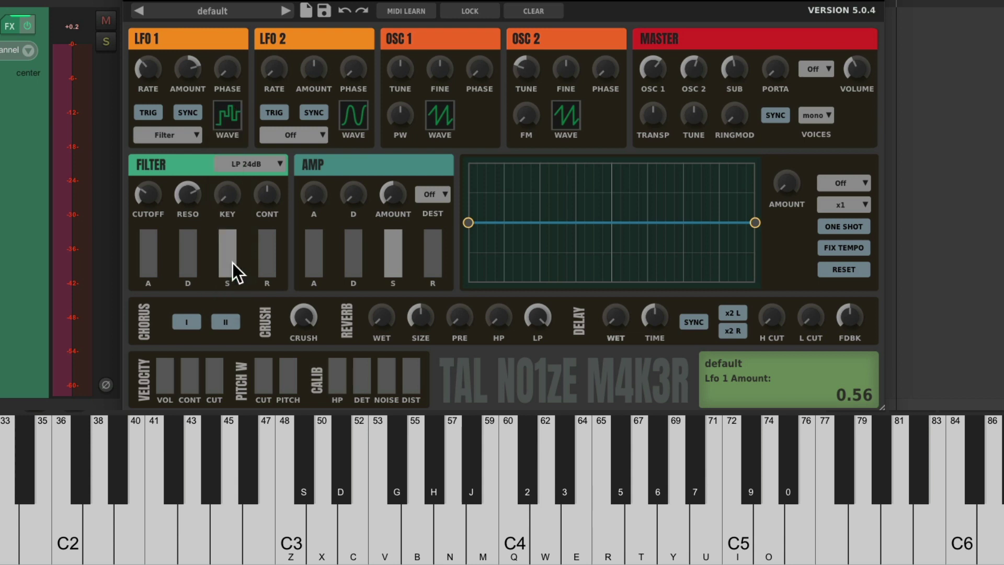
key(q)
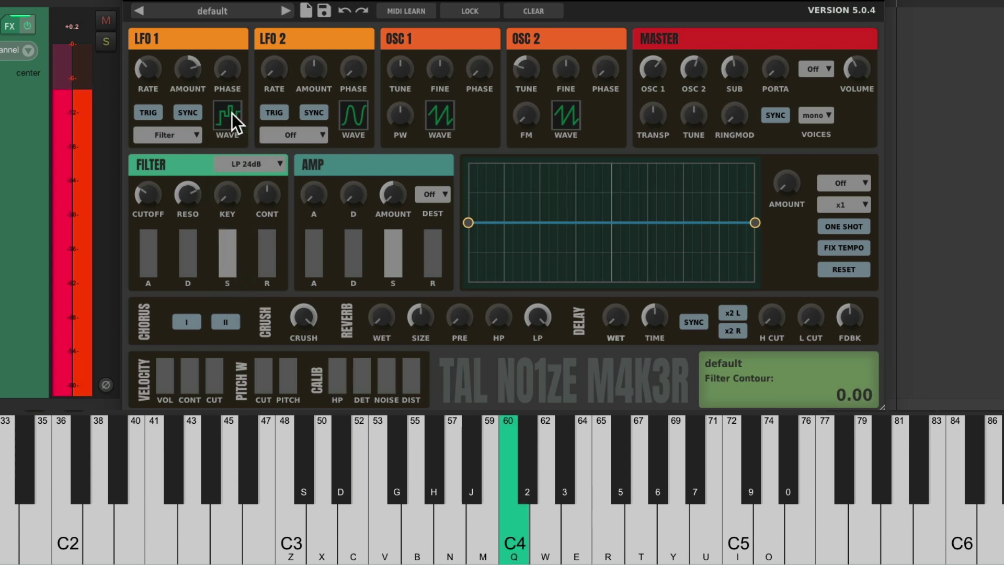
mouse_move(157, 71)
mouse_down()
mouse_move(162, 77)
mouse_move(150, 64)
mouse_move(152, 36)
mouse_move(147, 74)
mouse_move(157, 81)
mouse_up()
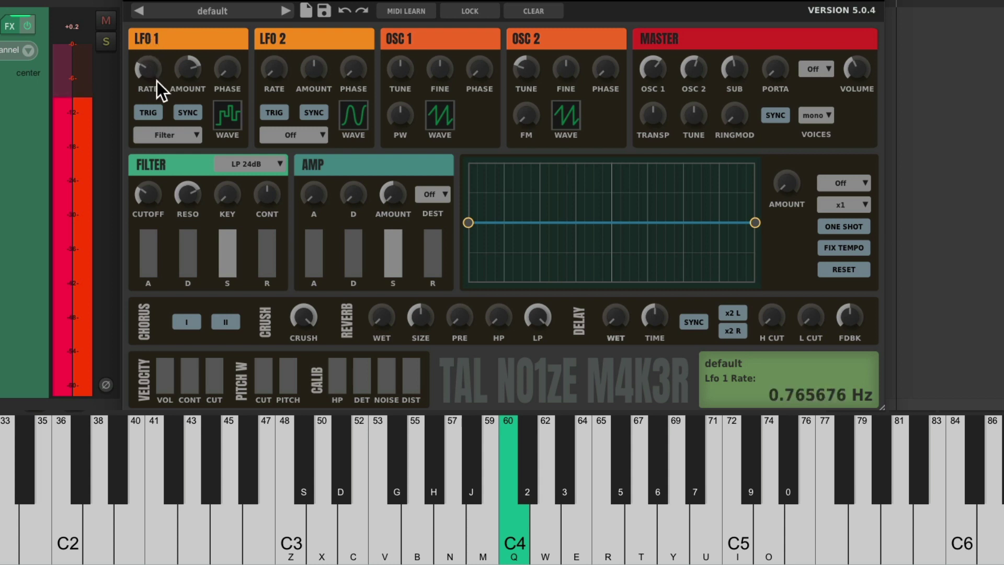
Return LFO 1 to a sine wave, retune its rate, and set the cutoff to about 0.59.
click(234, 107)
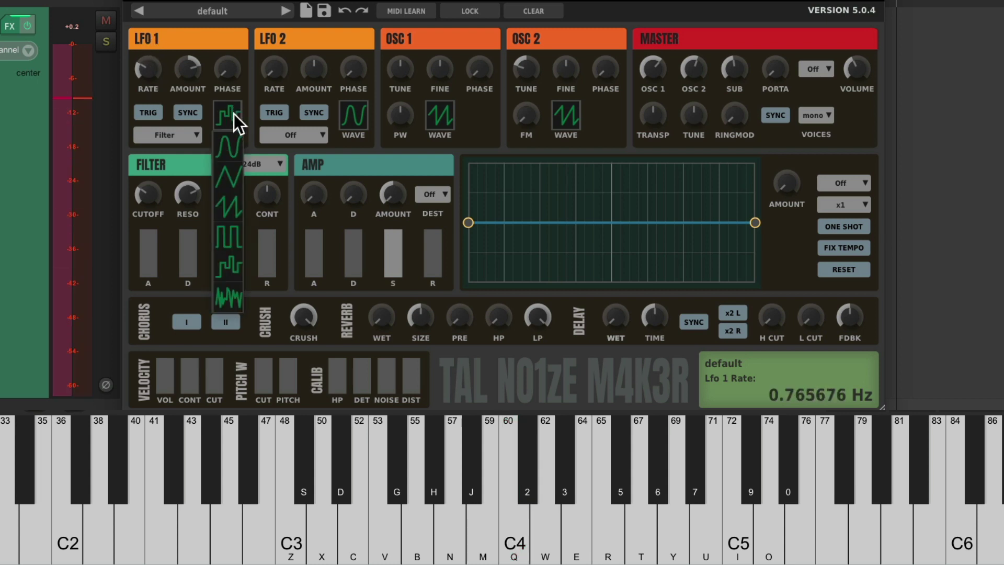
click(230, 148)
key(q)
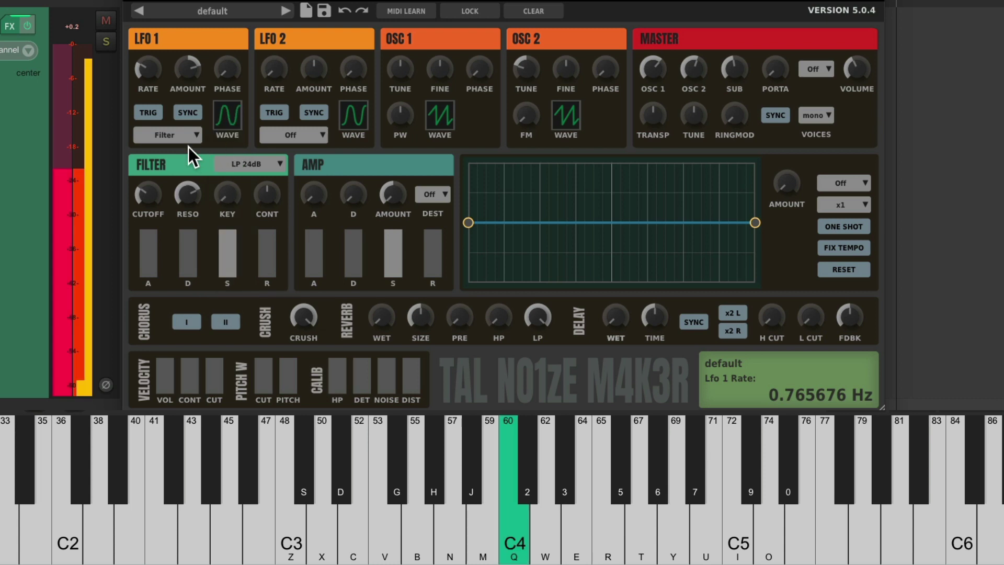
drag(149, 67, 183, 73)
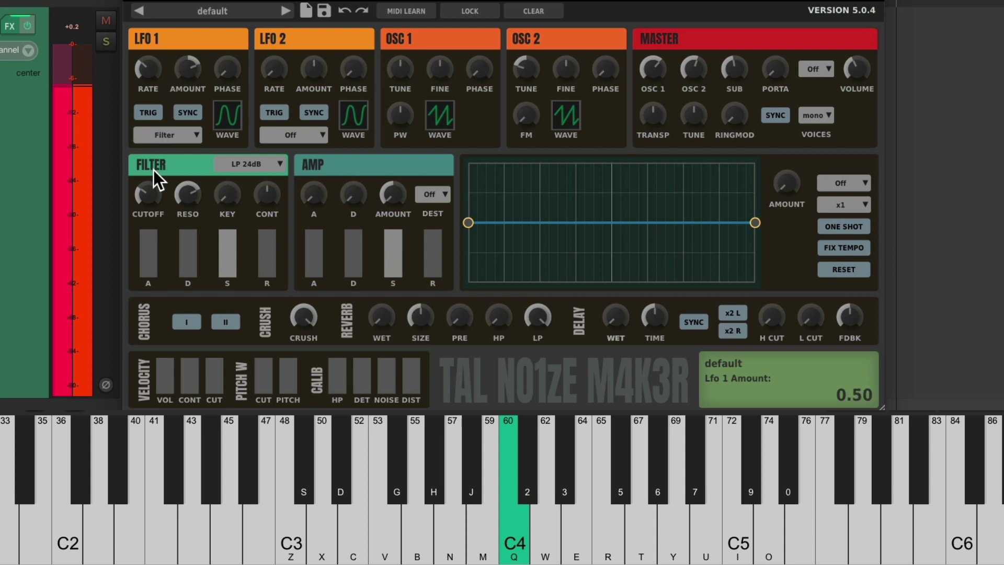
drag(148, 190, 149, 153)
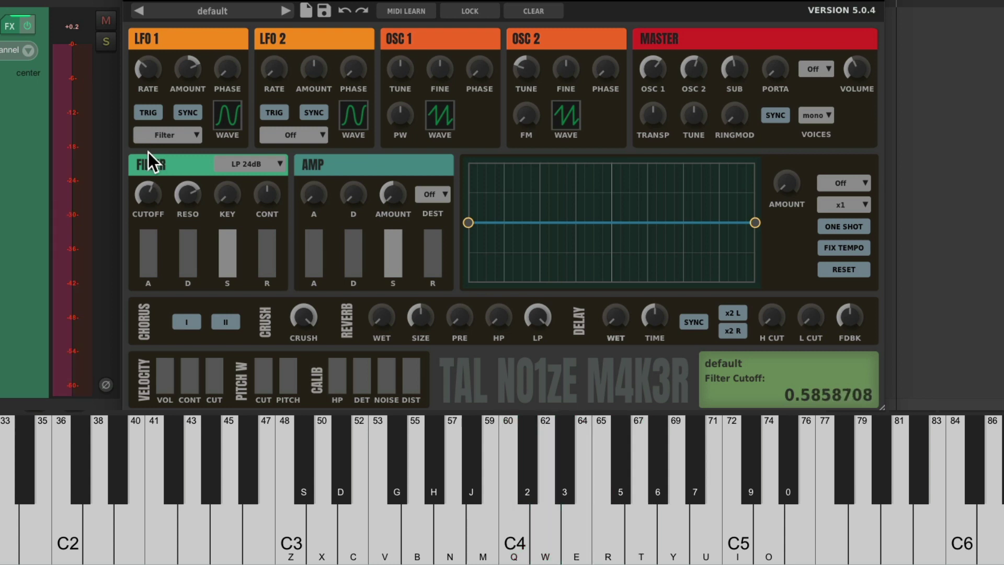
click(256, 200)
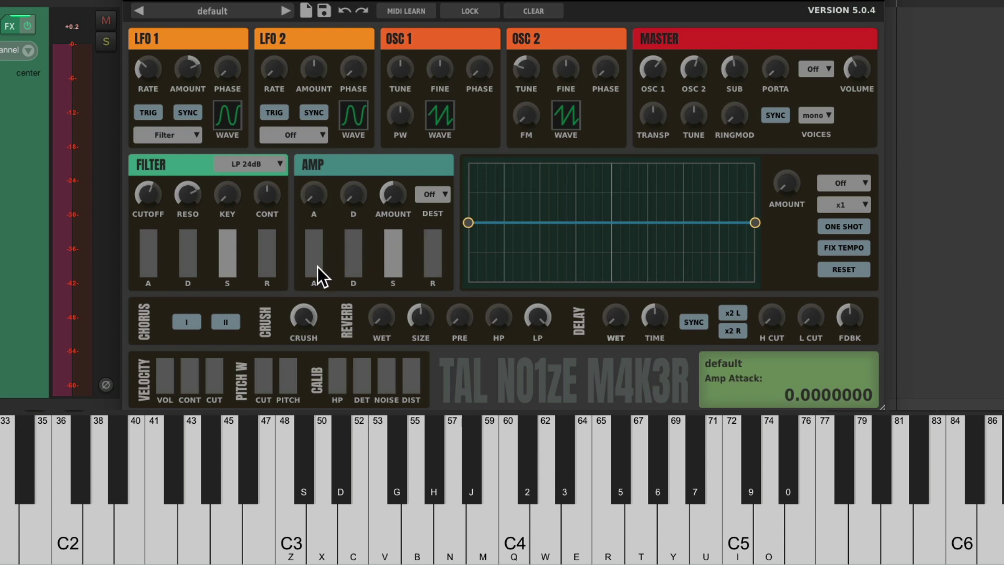
drag(316, 274, 318, 245)
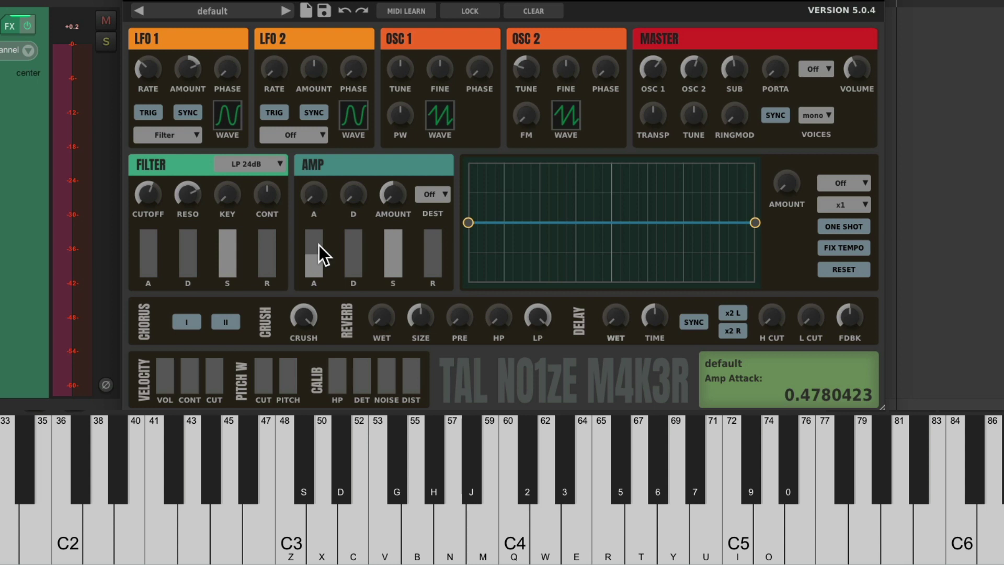
mouse_move(309, 257)
mouse_down()
mouse_move(311, 264)
mouse_move(312, 252)
mouse_up()
drag(311, 252, 317, 288)
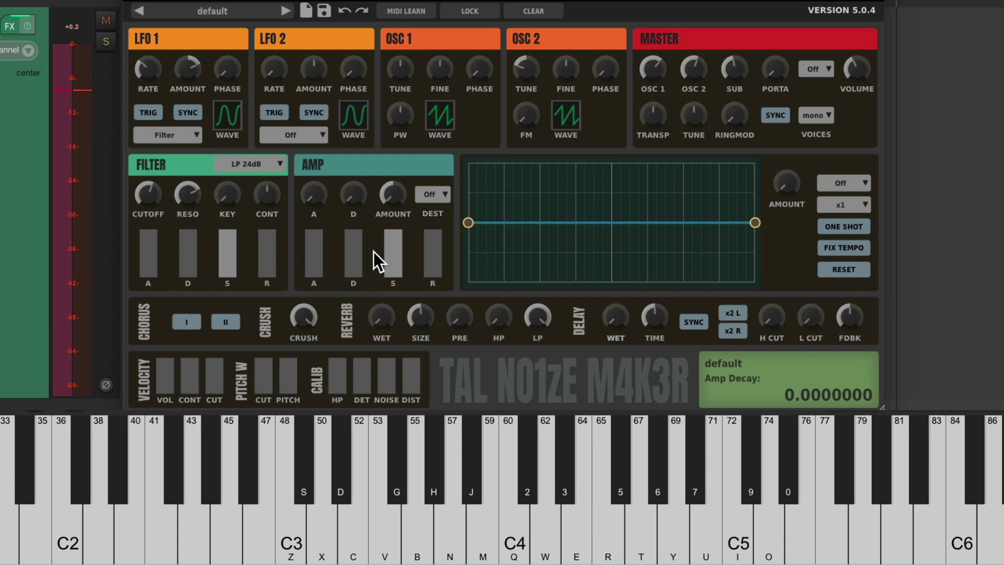
drag(390, 236, 404, 314)
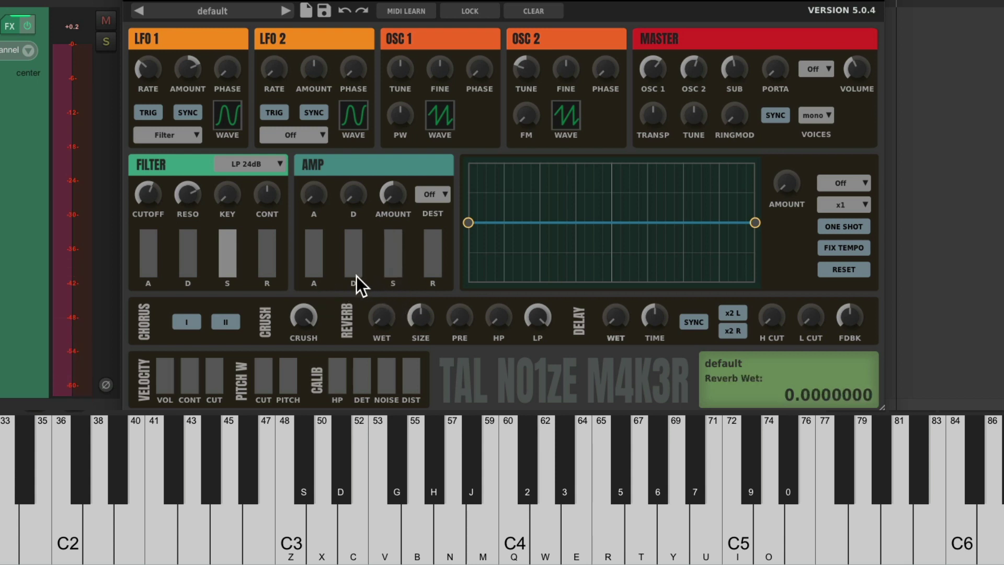
drag(357, 277, 356, 256)
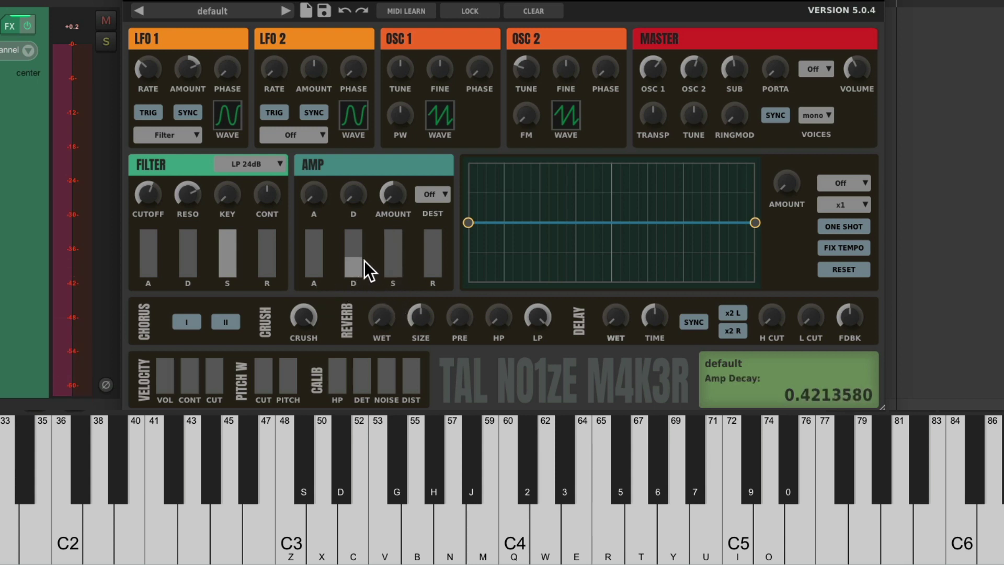
key(q)
drag(358, 262, 354, 268)
key(q)
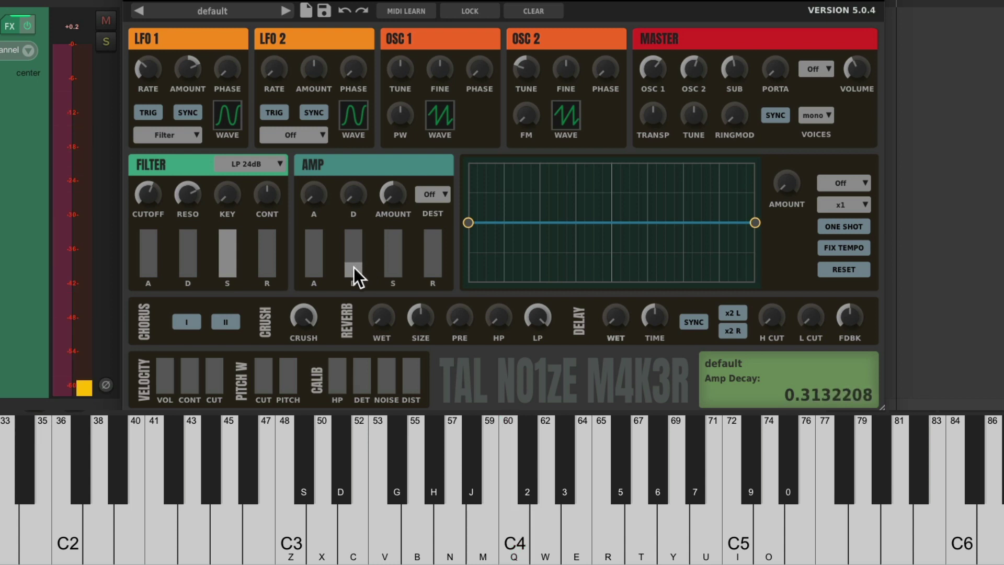
key(q)
drag(434, 274, 428, 269)
key(w)
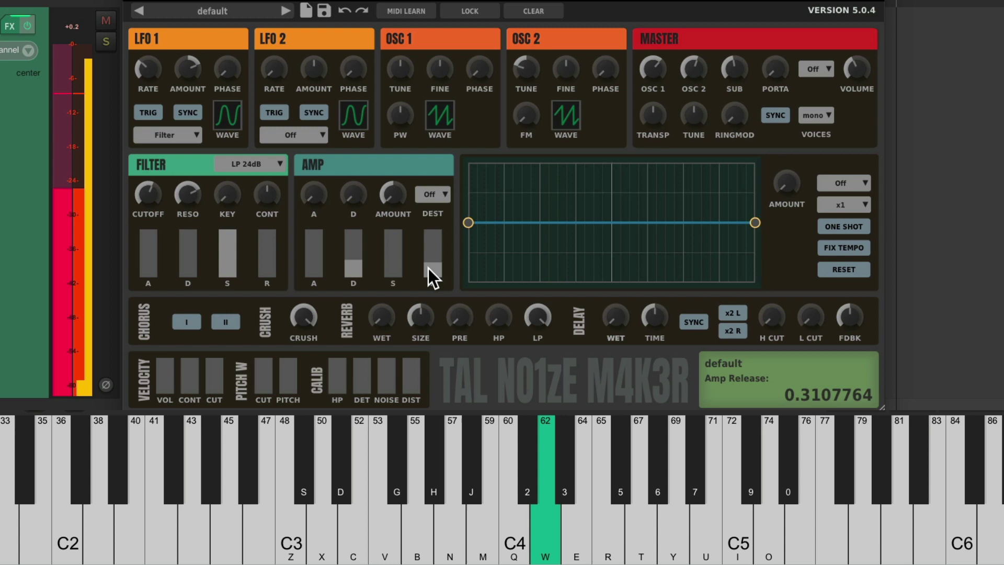
key(r)
key(Left)
key(q)
key(e)
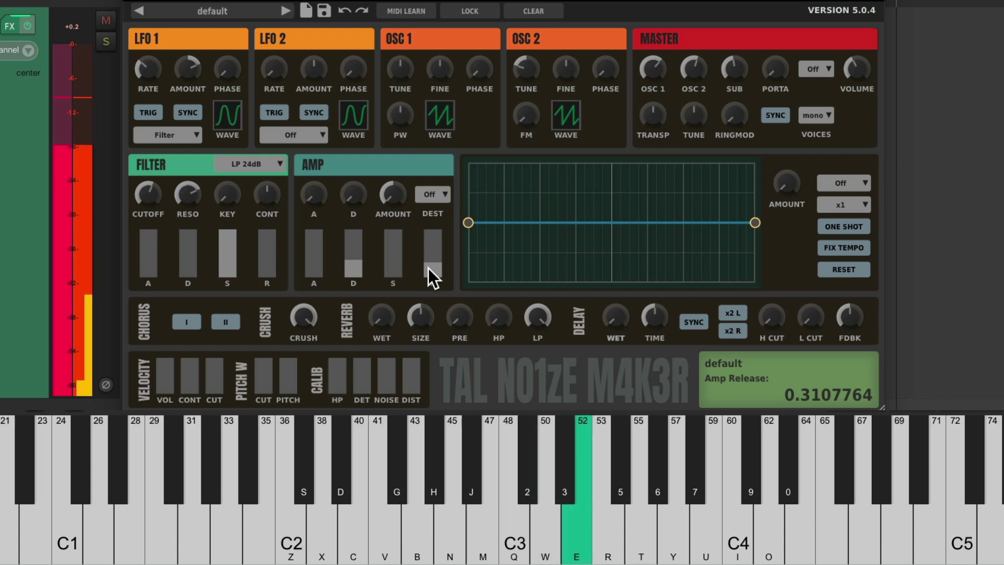
key(t)
key(q)
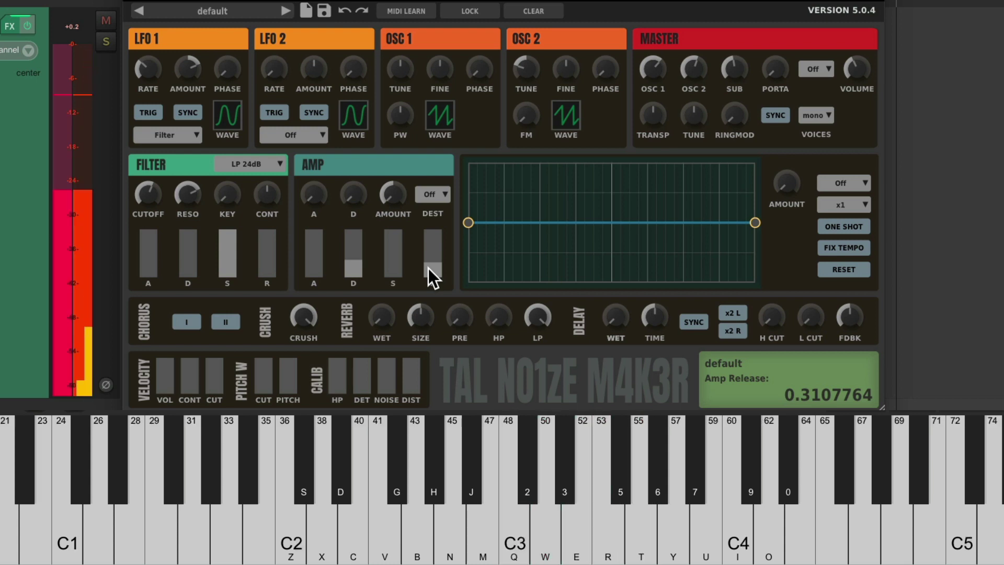
key(Right)
drag(439, 263, 434, 296)
drag(359, 264, 397, 191)
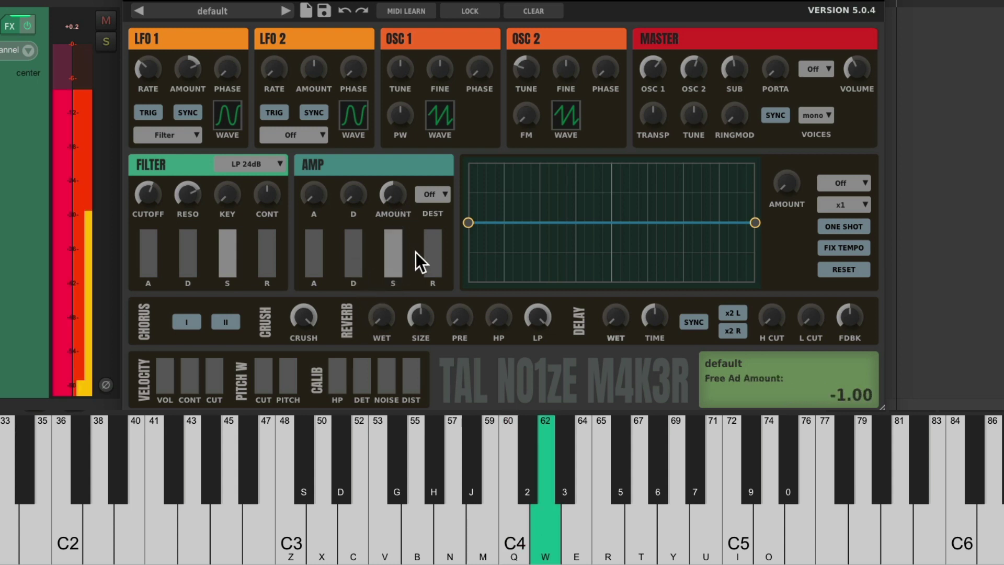
key(e)
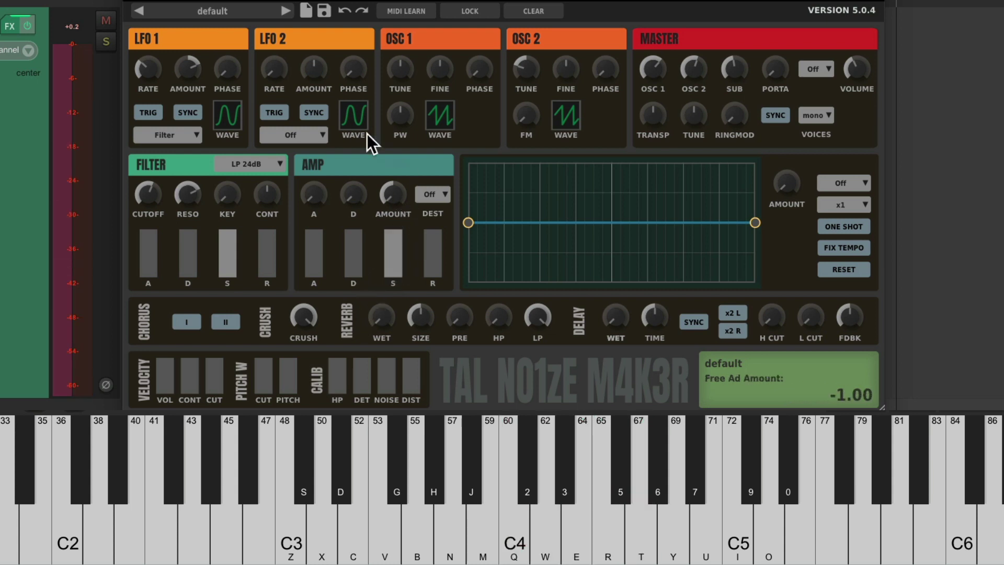
Route the free envelope to the Filter.
mouse_move(240, 204)
key(q)
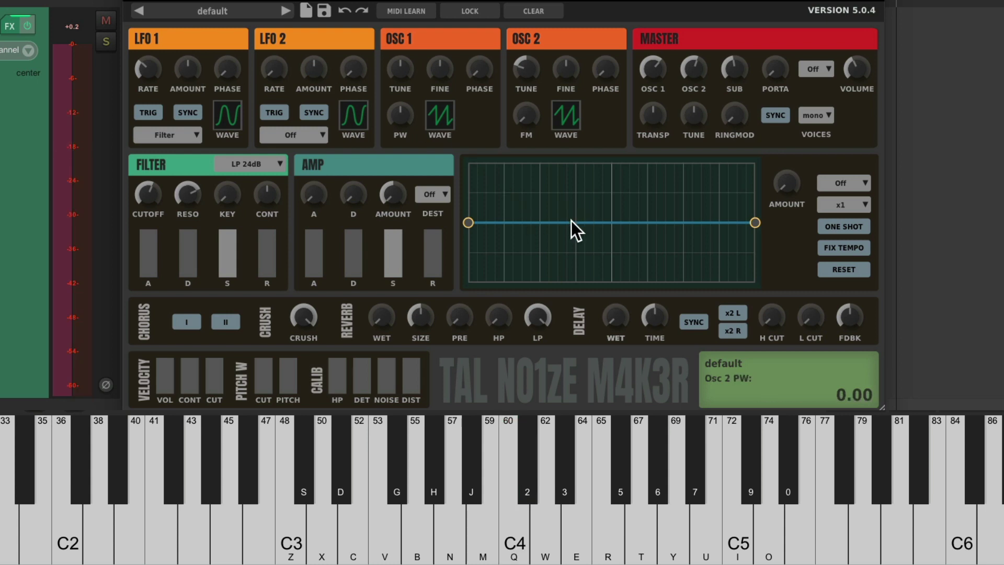
click(850, 185)
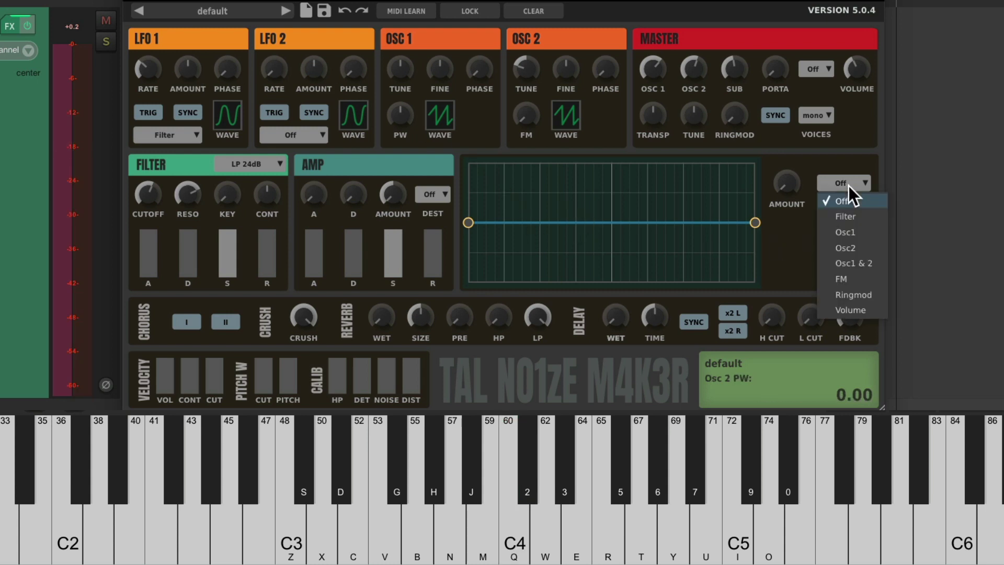
click(872, 214)
mouse_move(789, 186)
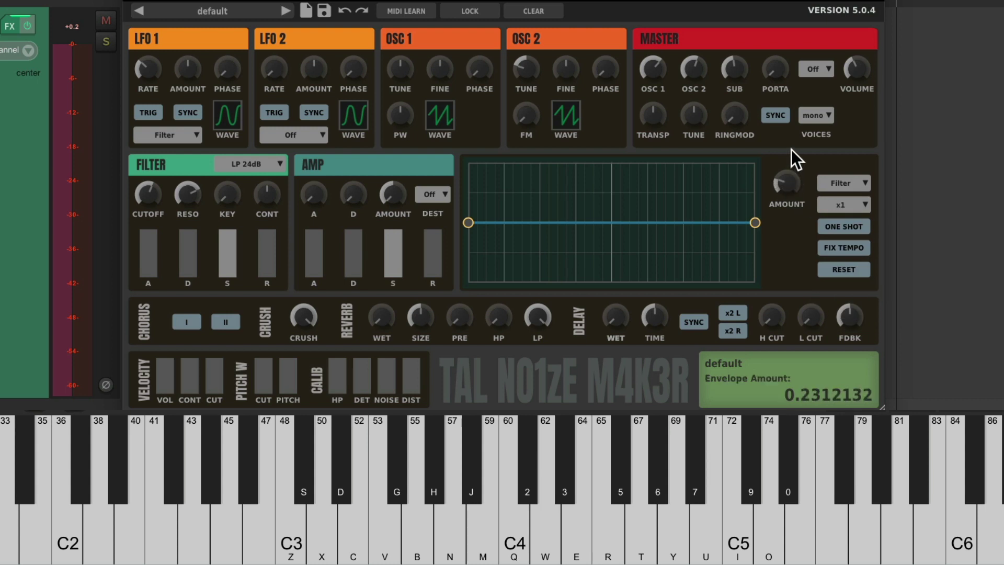
key(q)
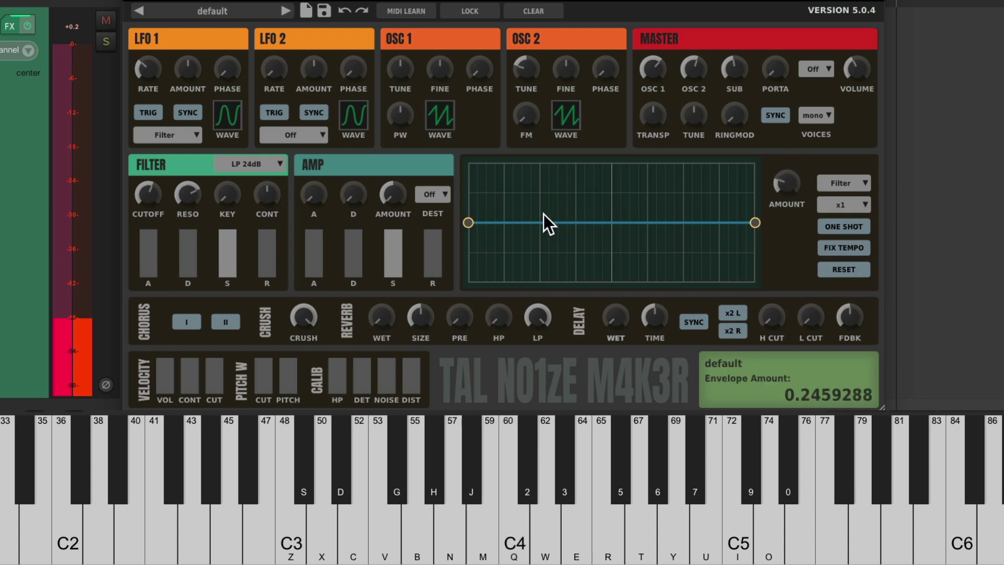
Draw a sharp peak followed by a dip on the envelope line.
double_click(522, 223)
drag(522, 224, 546, 290)
double_click(515, 165)
key(q)
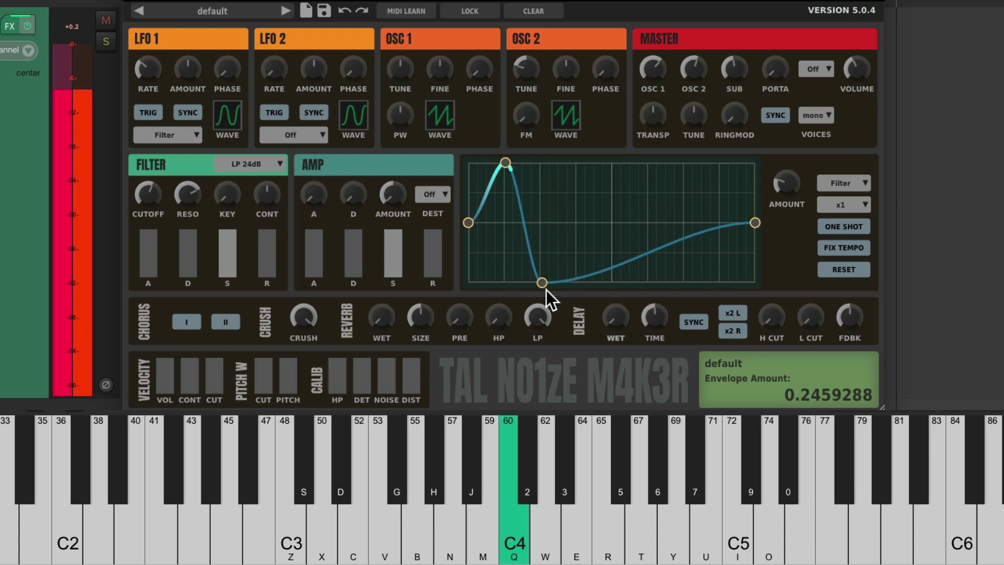
Set the envelope speed to x2, its amount to about 0.5, and ease the cutoff down.
click(858, 204)
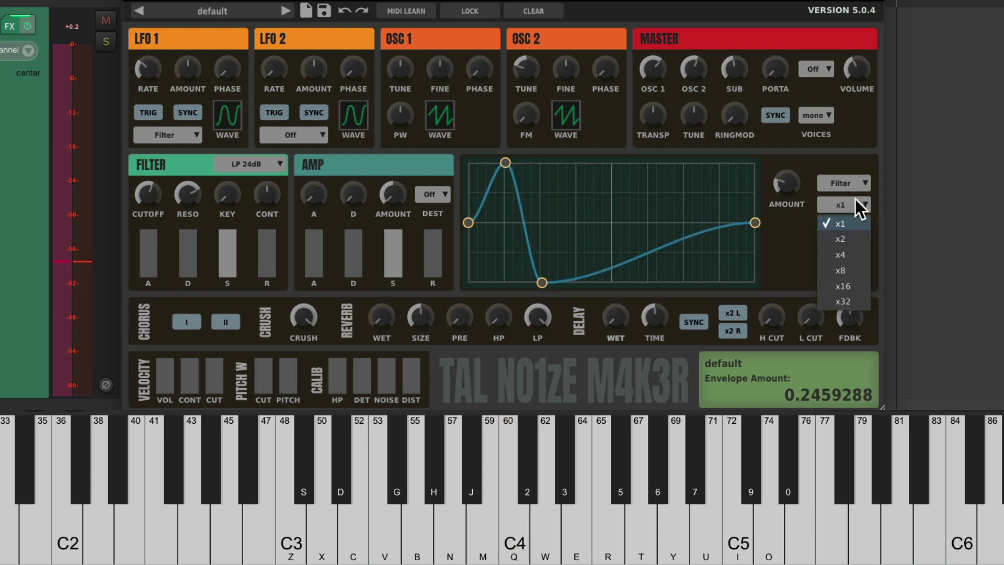
click(842, 240)
key(q)
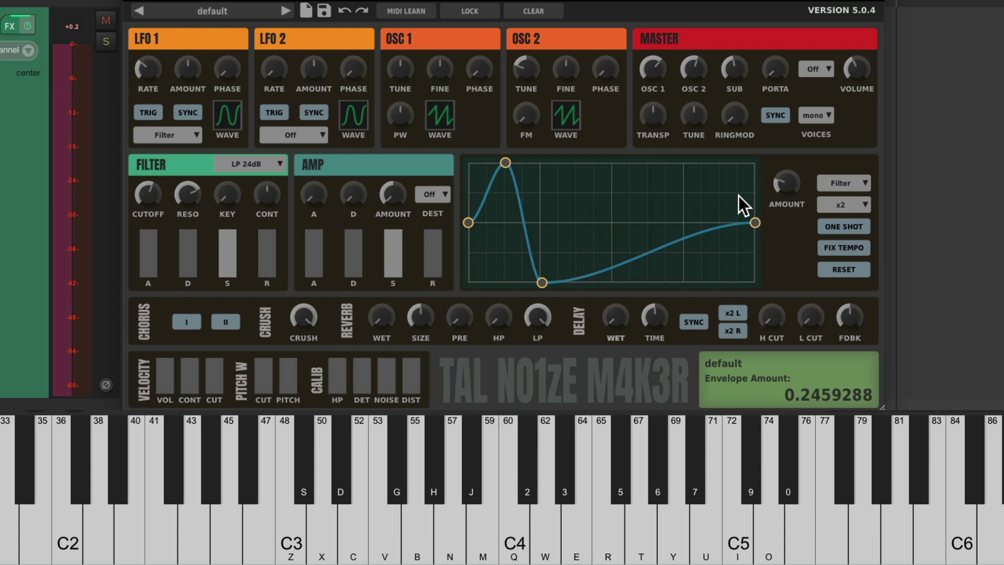
drag(779, 183, 783, 146)
key(q)
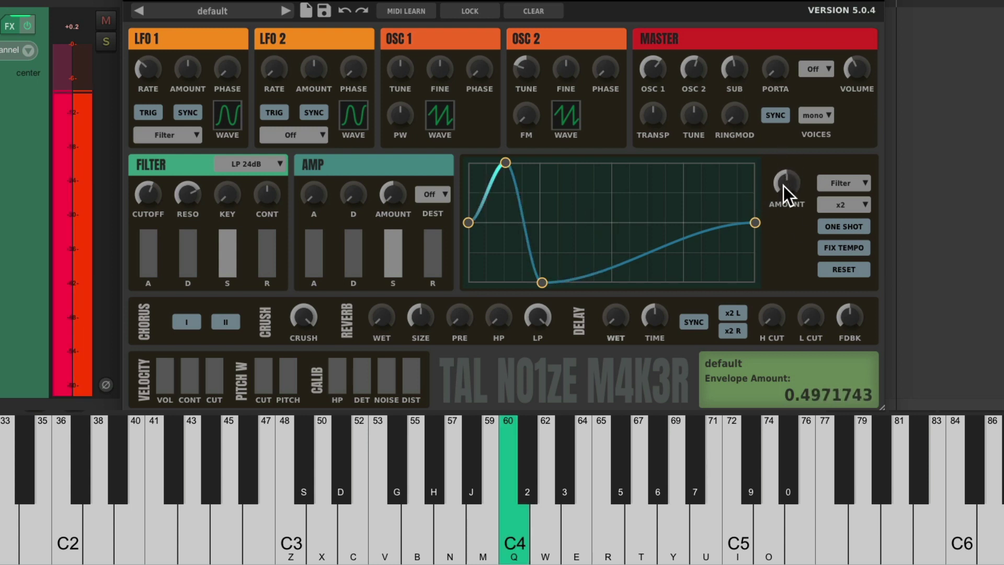
mouse_move(784, 186)
mouse_down()
mouse_move(784, 175)
mouse_move(781, 185)
mouse_up()
key(q)
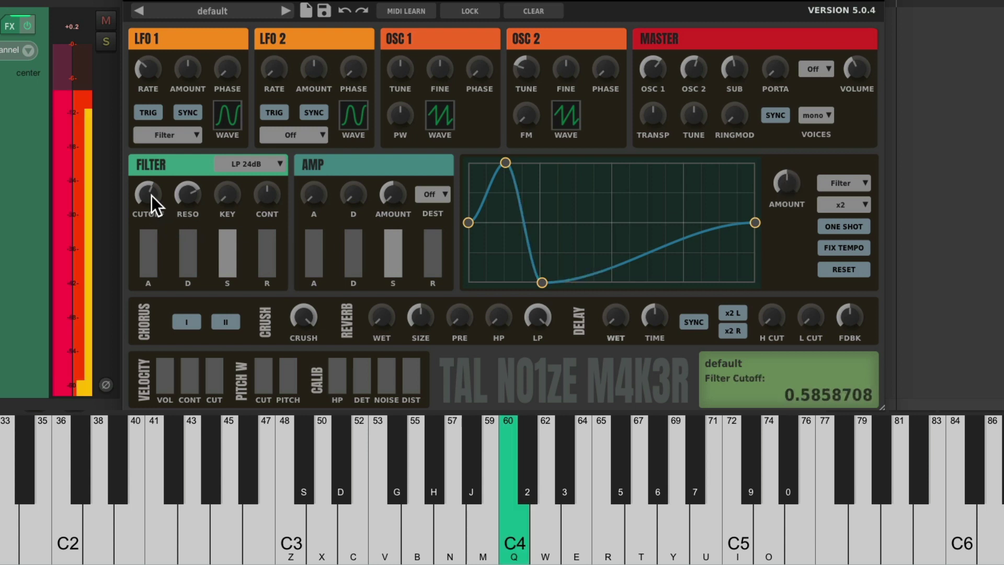
mouse_move(151, 195)
mouse_down()
mouse_move(144, 221)
mouse_move(144, 212)
mouse_up()
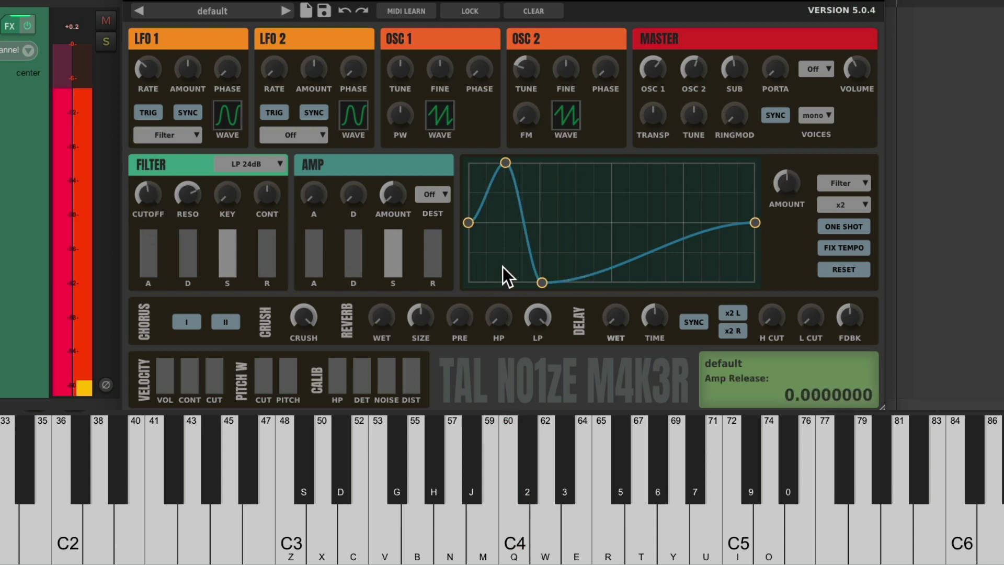
Move the filter envelope's first peak and dip earlier and add a second peak and dip.
key(q)
drag(505, 163, 486, 162)
drag(543, 283, 504, 284)
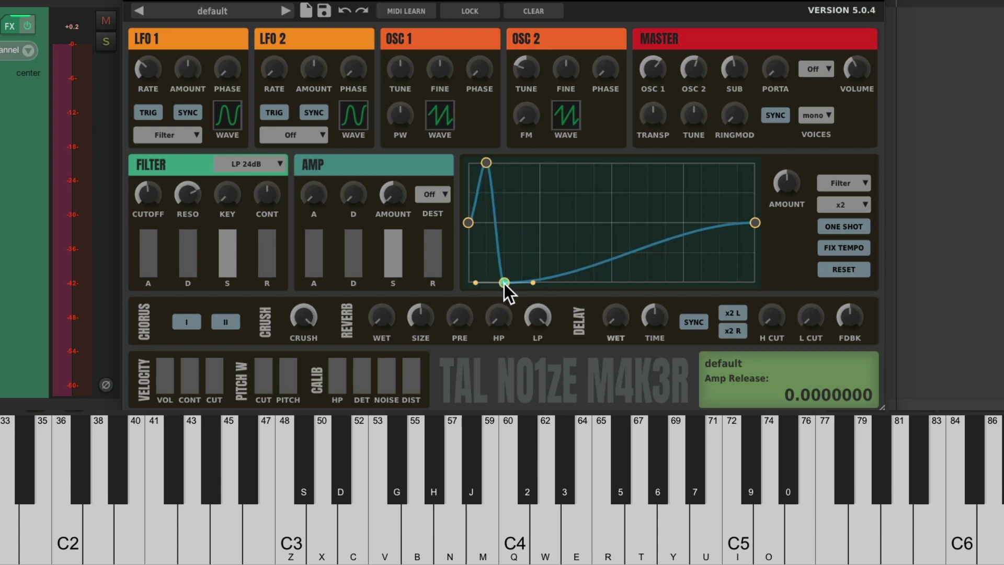
key(q)
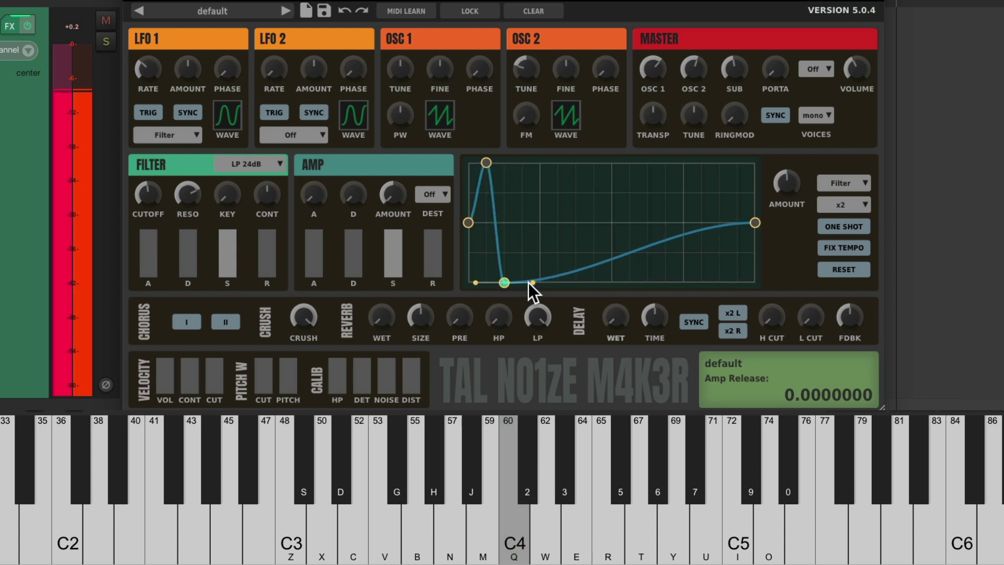
drag(546, 277, 523, 162)
drag(533, 230, 541, 282)
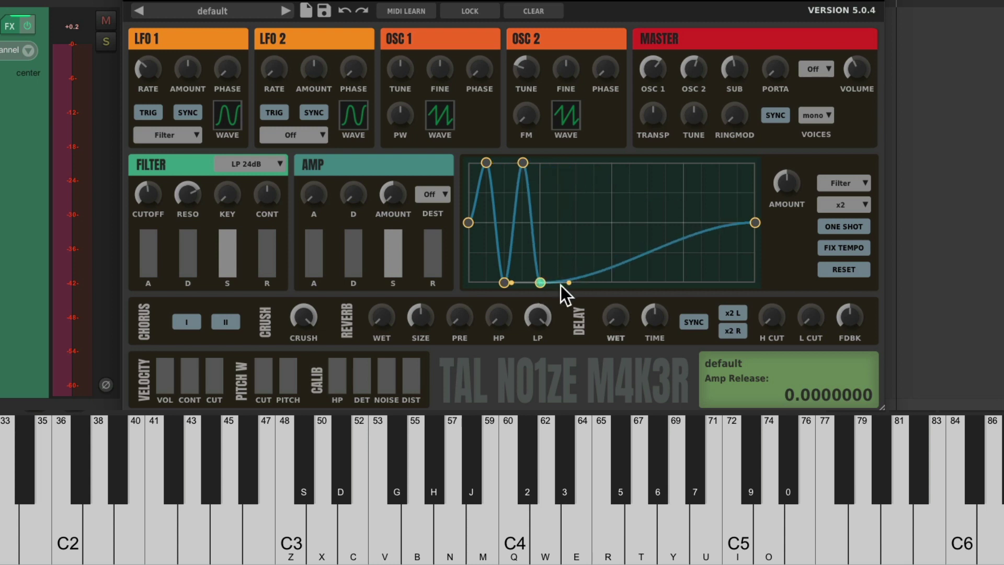
key(q)
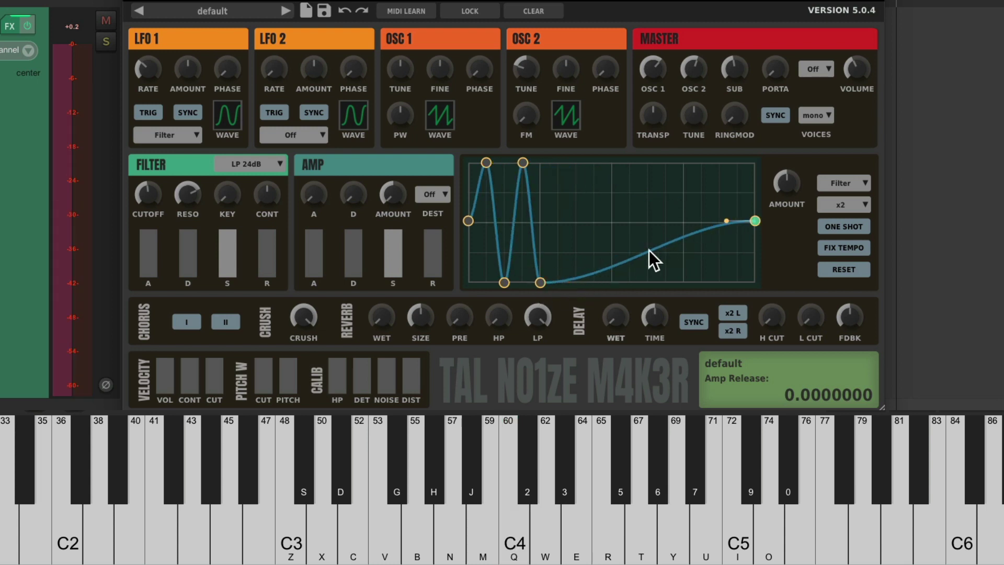
Pull a third peak up from the rising curve to form the slow swell, auditioning C4, D4 and E4.
drag(630, 257, 641, 158)
key(q)
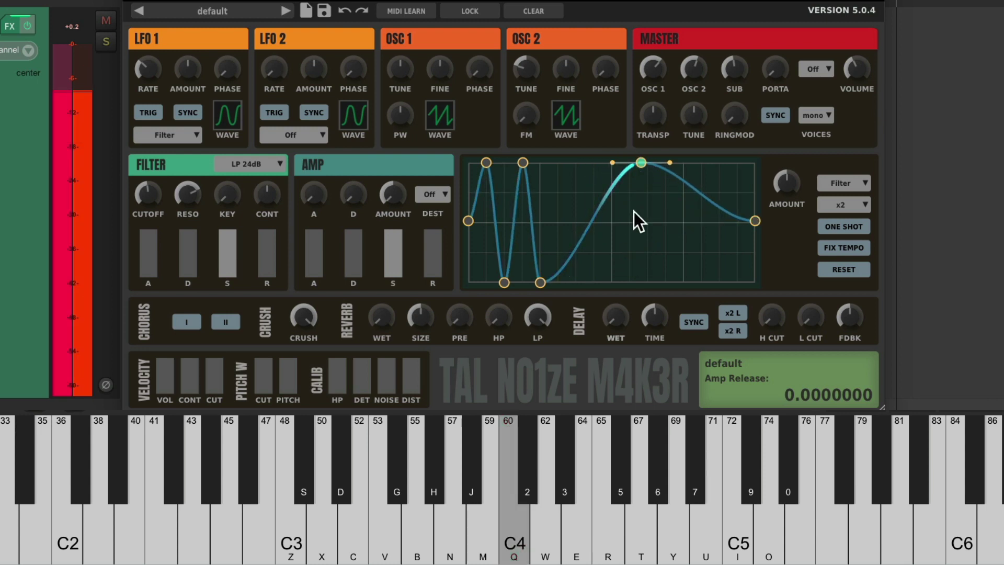
key(w)
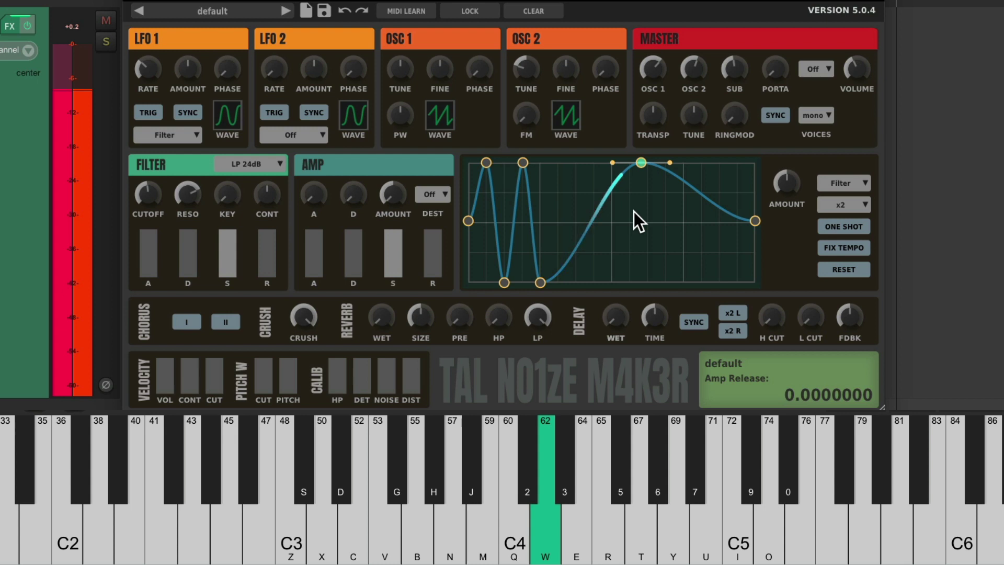
key(e)
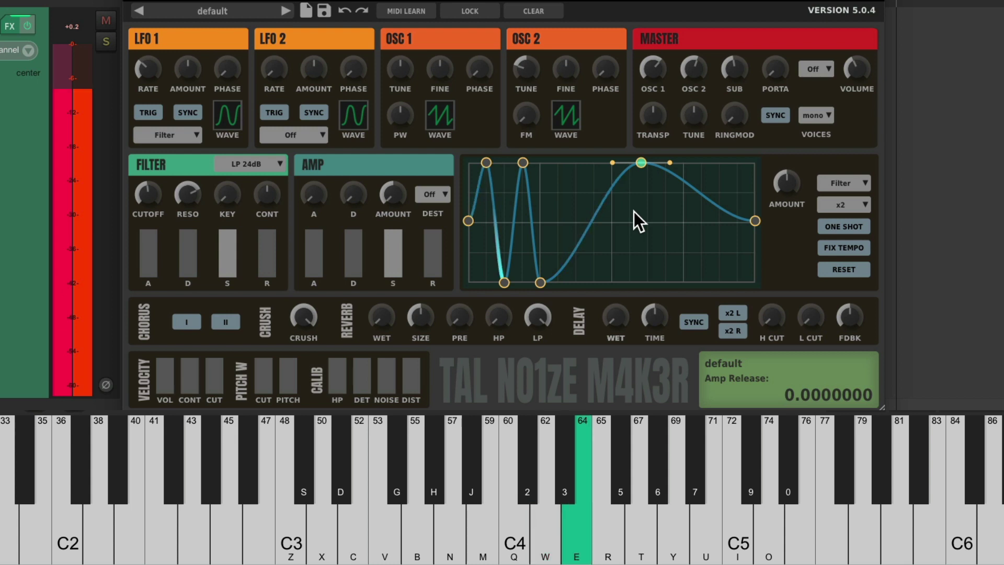
Set the filter envelope speed multiplier to x4 and audition it.
click(838, 204)
click(855, 252)
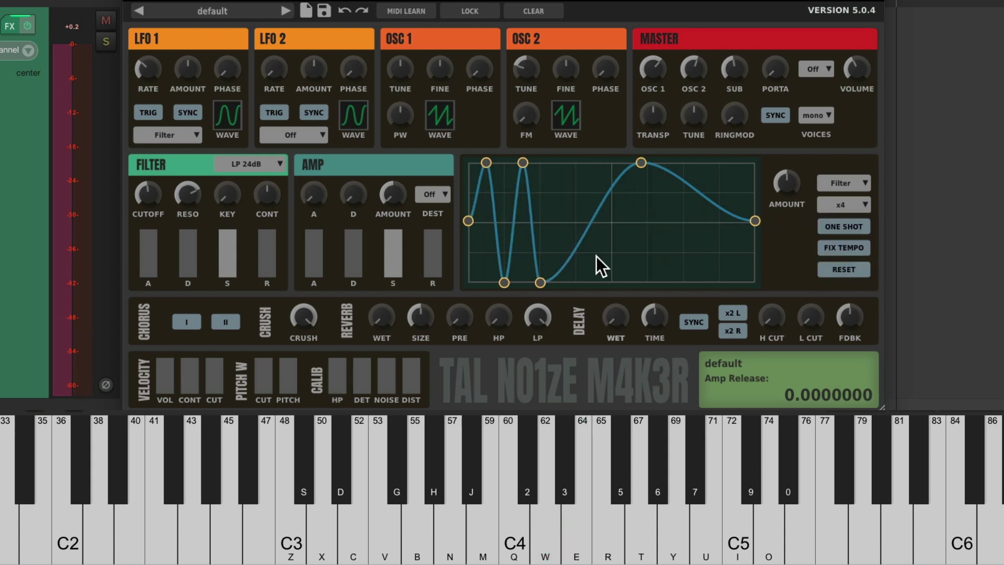
key(q)
key(w)
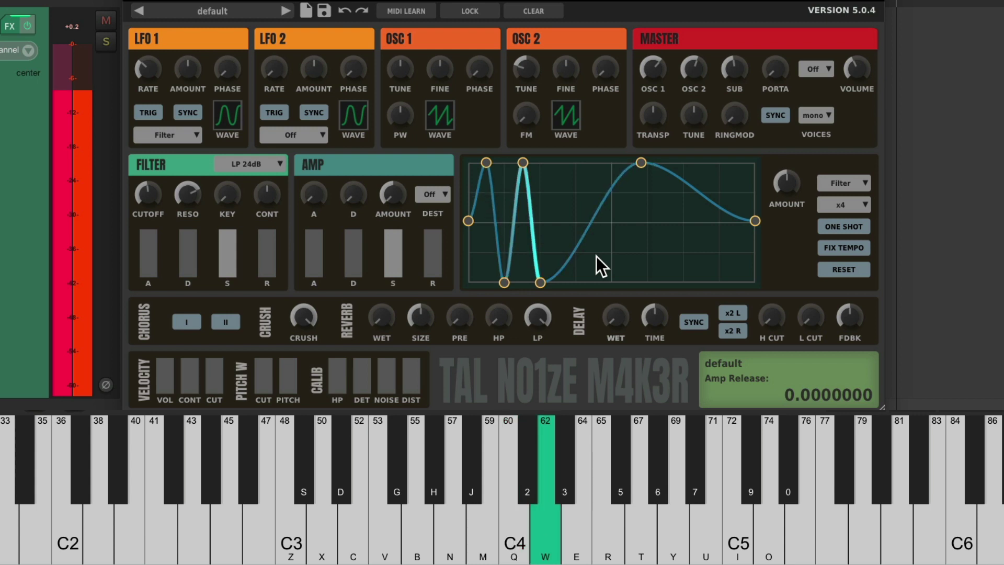
key(e)
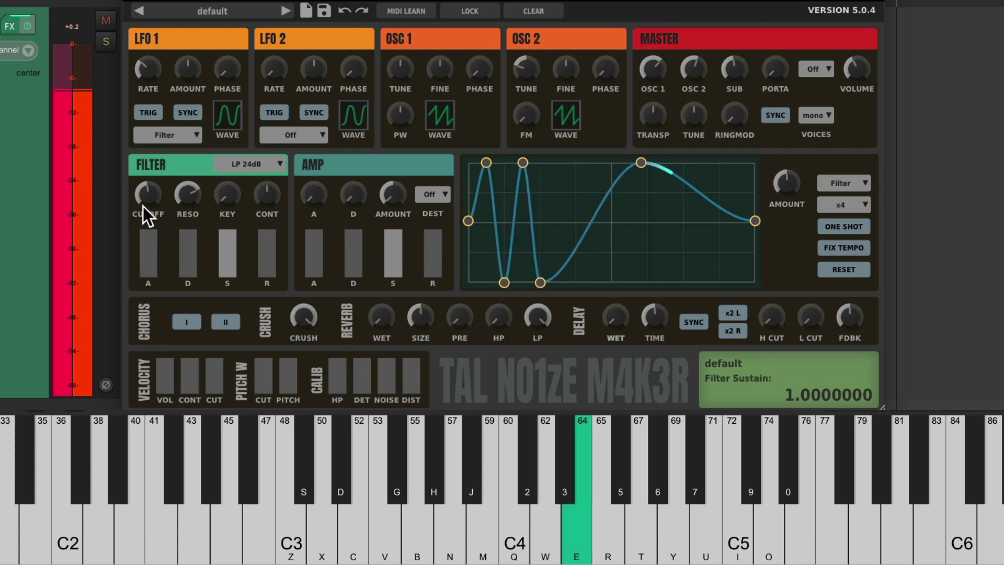
Lower the filter cutoff to about 0.35 and check the resonance setting.
drag(145, 197, 145, 202)
key(q)
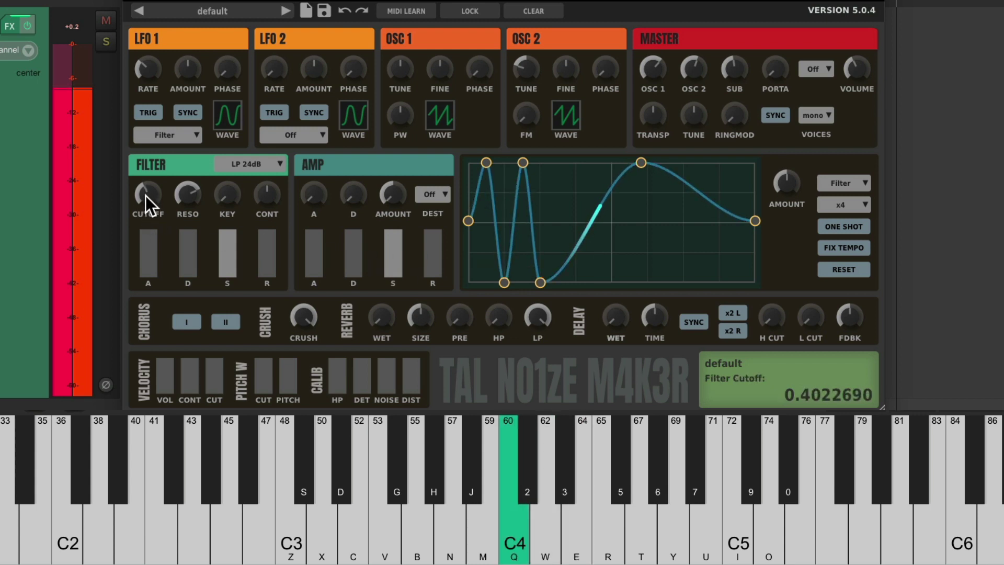
key(t)
key(u)
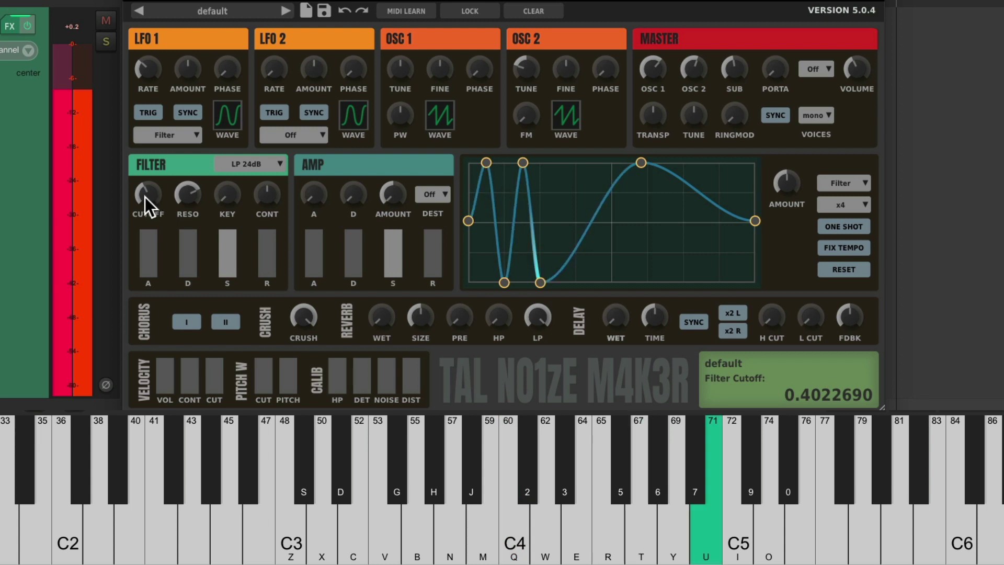
drag(145, 197, 143, 199)
key(o)
click(185, 195)
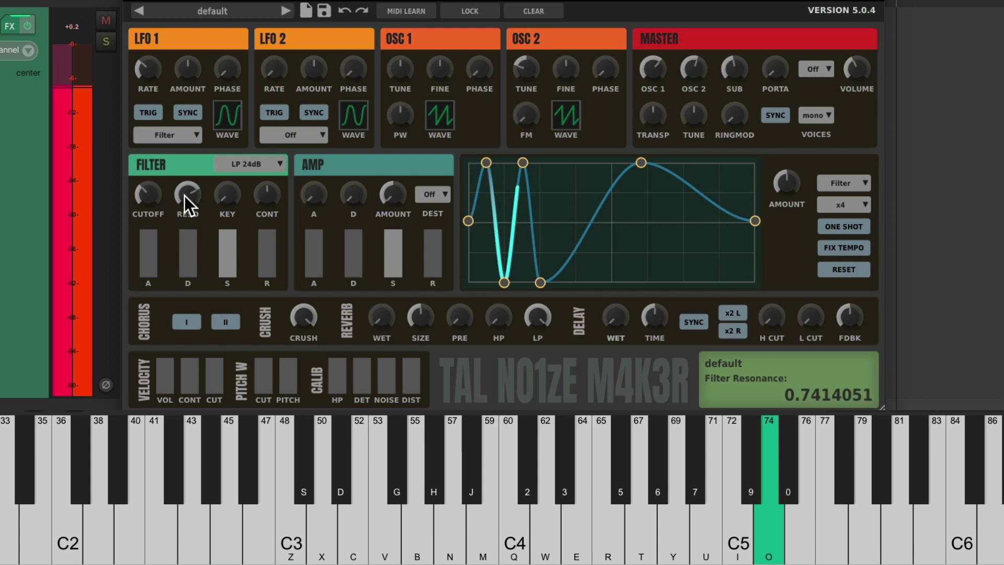
Set the filter envelope amount to about 0.55 while playing notes to audition the patch.
click(787, 184)
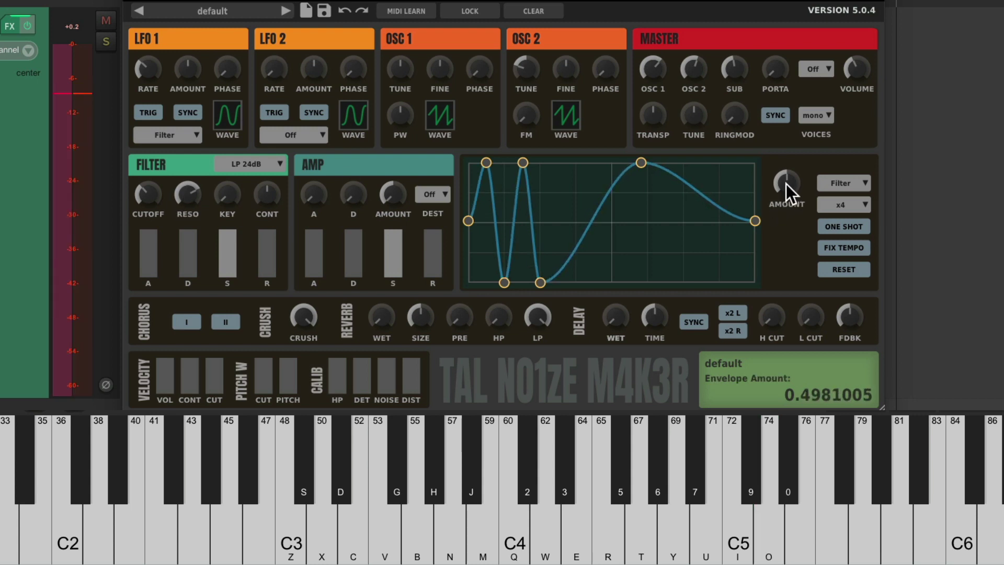
key(q)
mouse_move(786, 183)
mouse_down()
mouse_move(778, 200)
mouse_move(783, 166)
mouse_move(781, 176)
mouse_up()
key(w)
key(e)
key(p)
key(t)
key(i)
key(e)
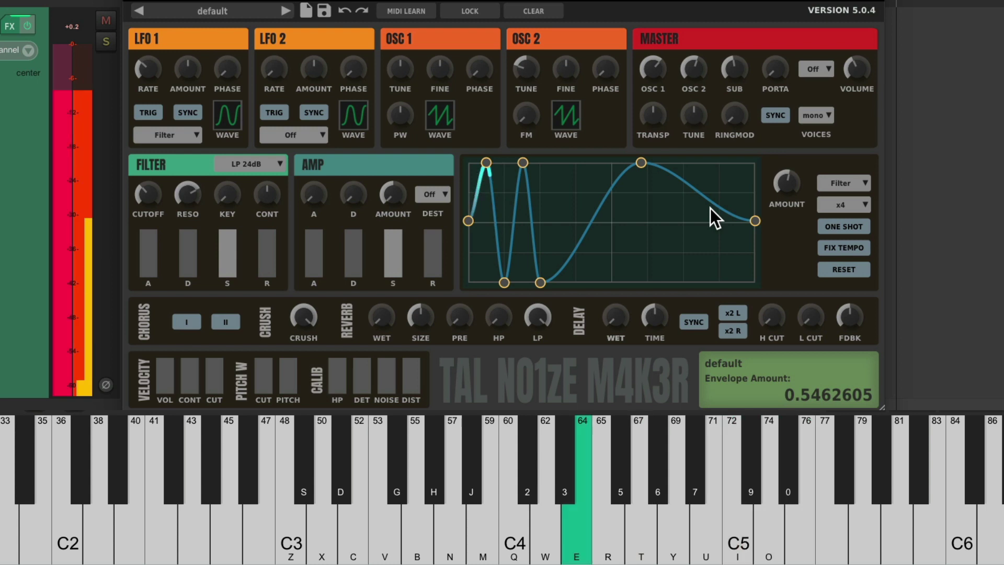
key(q)
key(e)
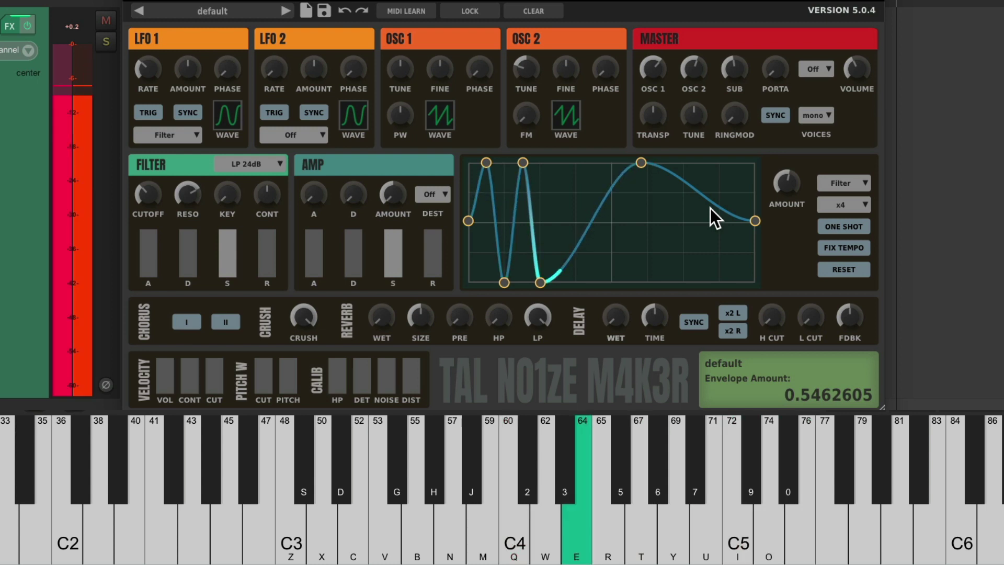
key(r)
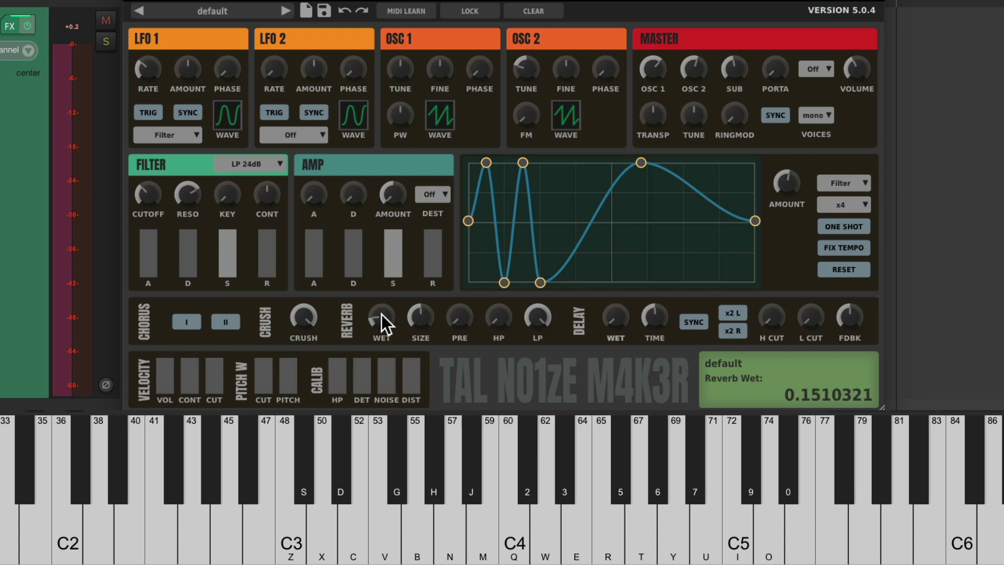
Set reverb mix to about 0.15 and decay to 0.71, then turn delay feedback nearly off.
key(q)
key(q)
drag(381, 320, 410, 288)
key(q)
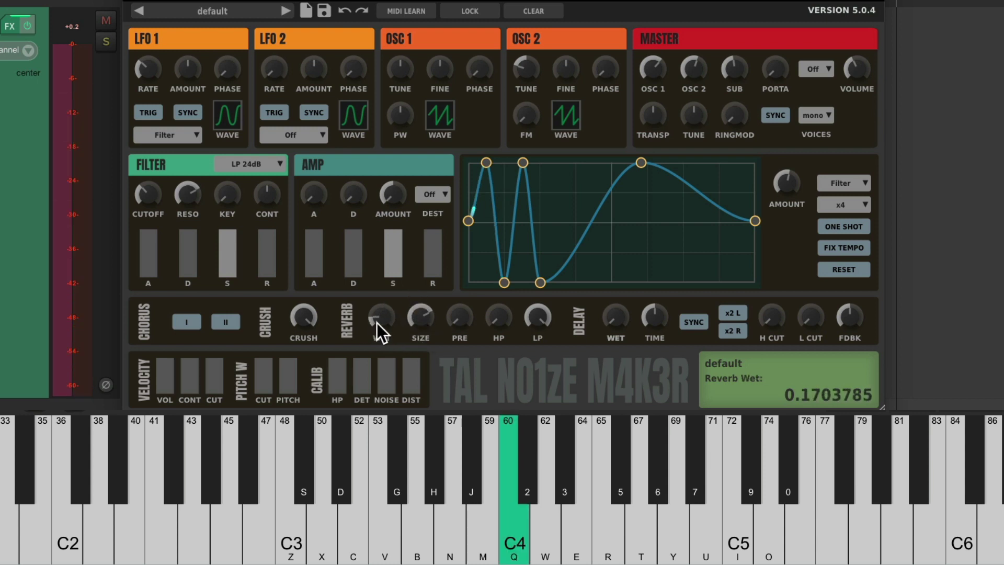
drag(377, 321, 418, 326)
key(q)
key(q)
key(w)
key(e)
key(r)
key(t)
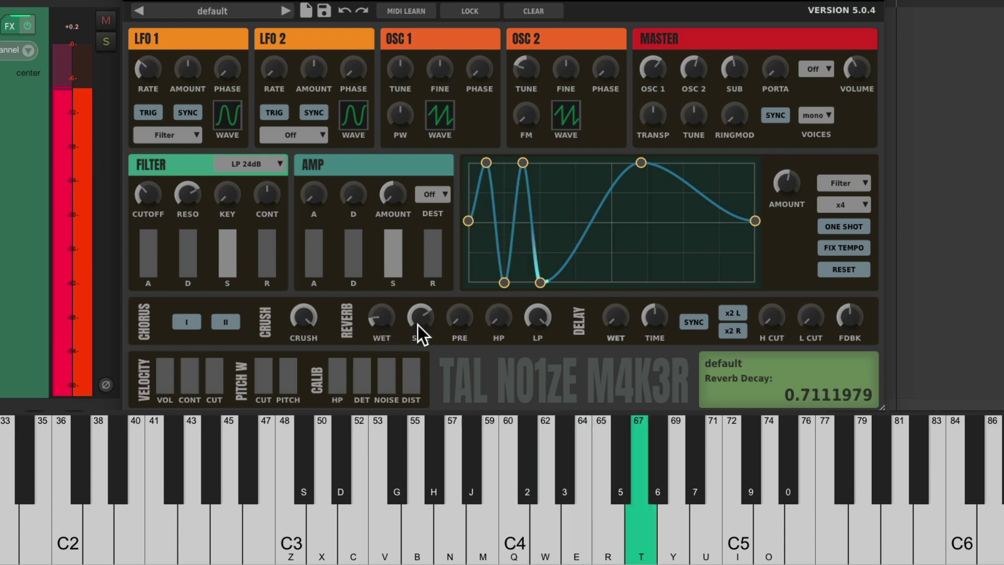
drag(840, 343, 830, 396)
Set the delay wet to about 0.19 with light feedback around 0.11.
drag(620, 297, 648, 303)
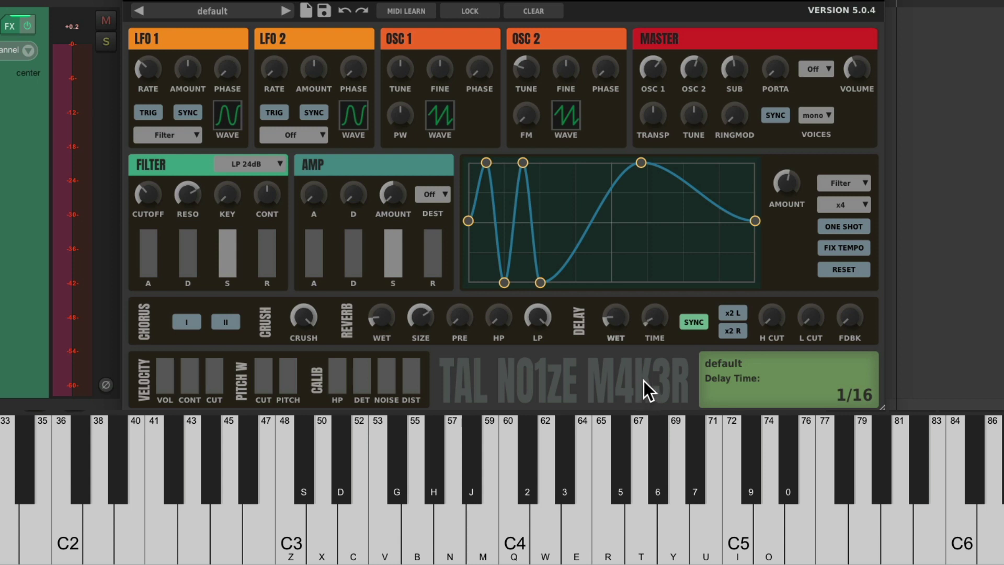
key(q)
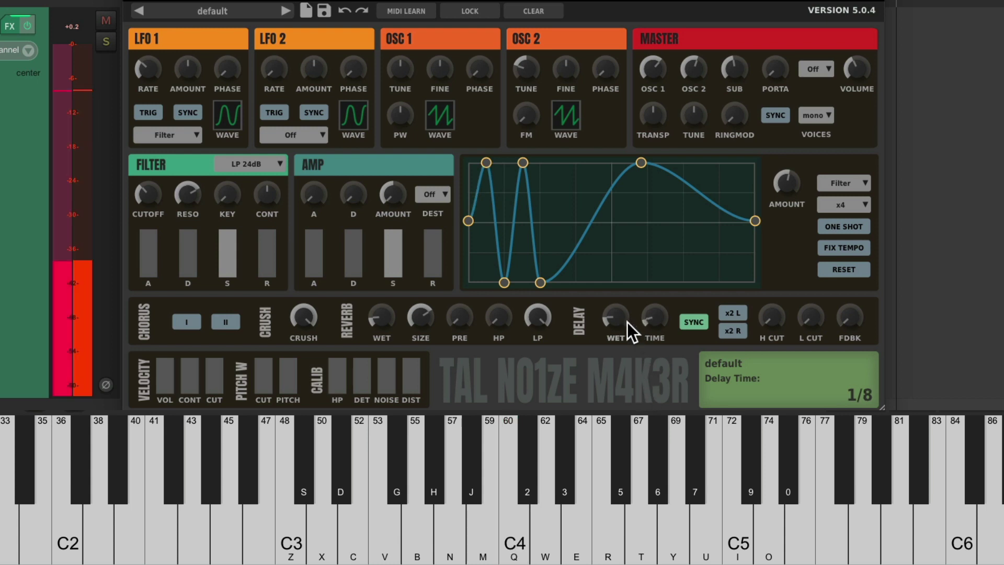
drag(618, 315, 622, 313)
key(q)
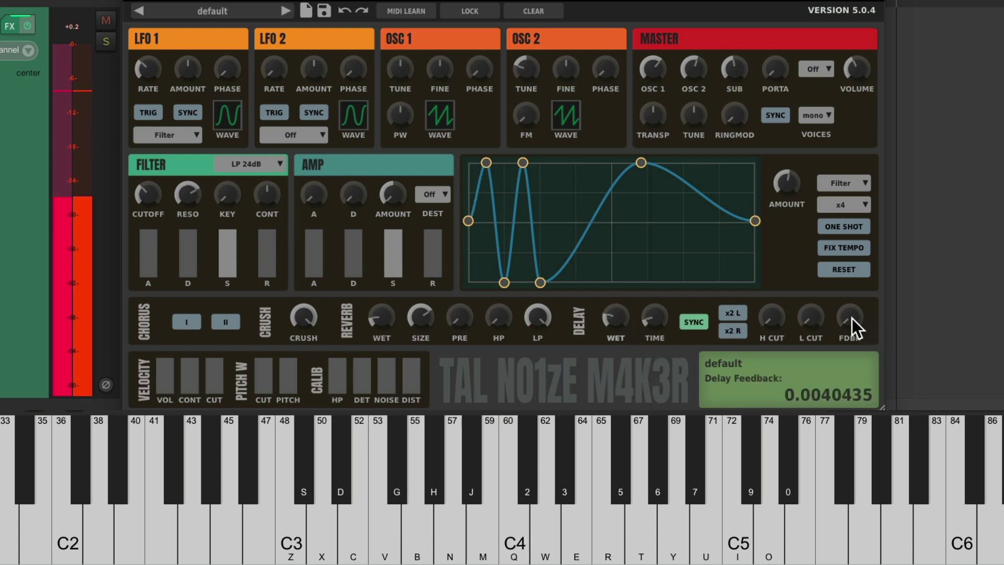
drag(852, 318, 851, 302)
key(q)
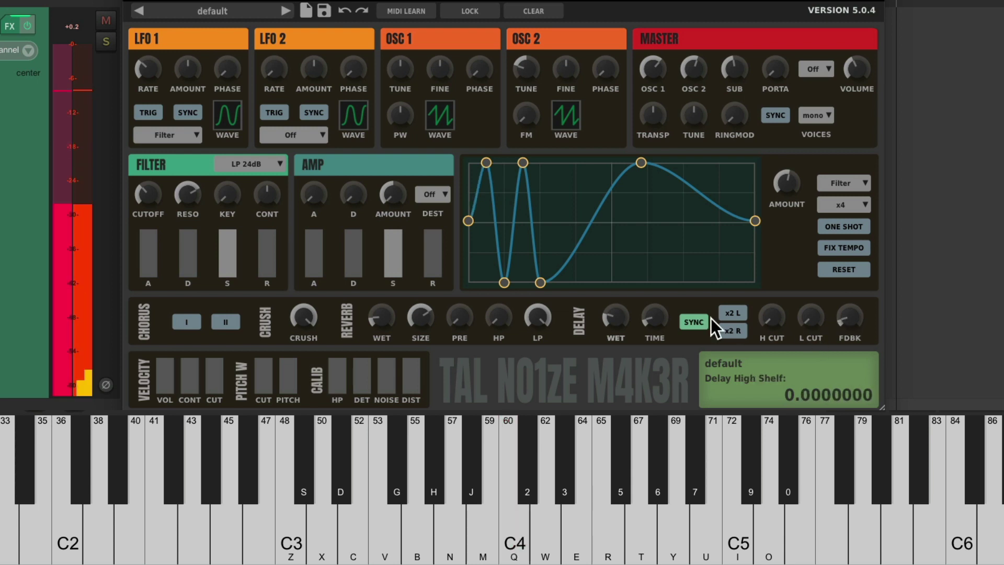
drag(622, 314, 614, 319)
key(q)
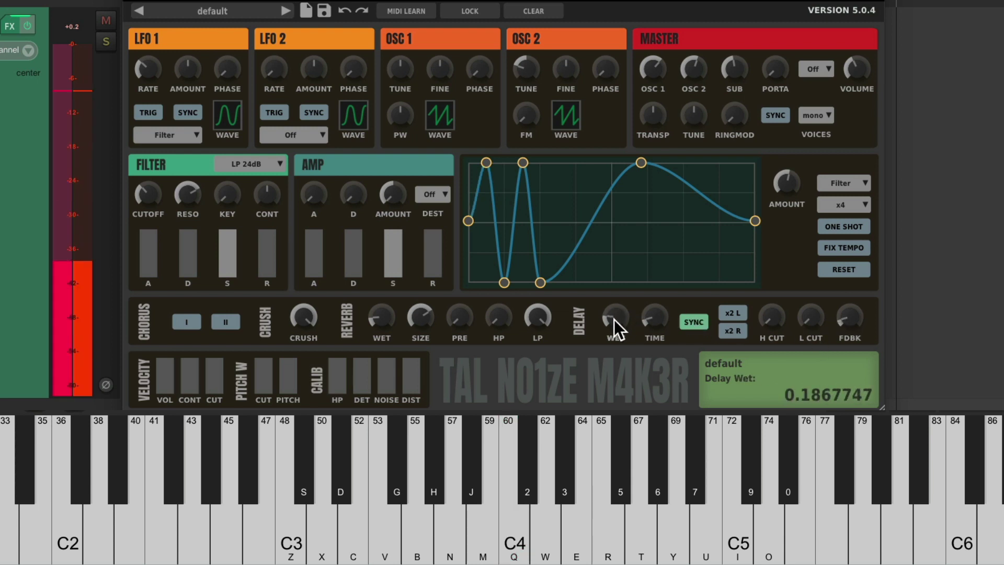
Play a short melody to audition the 1/8 synced delay.
key(e)
key(y)
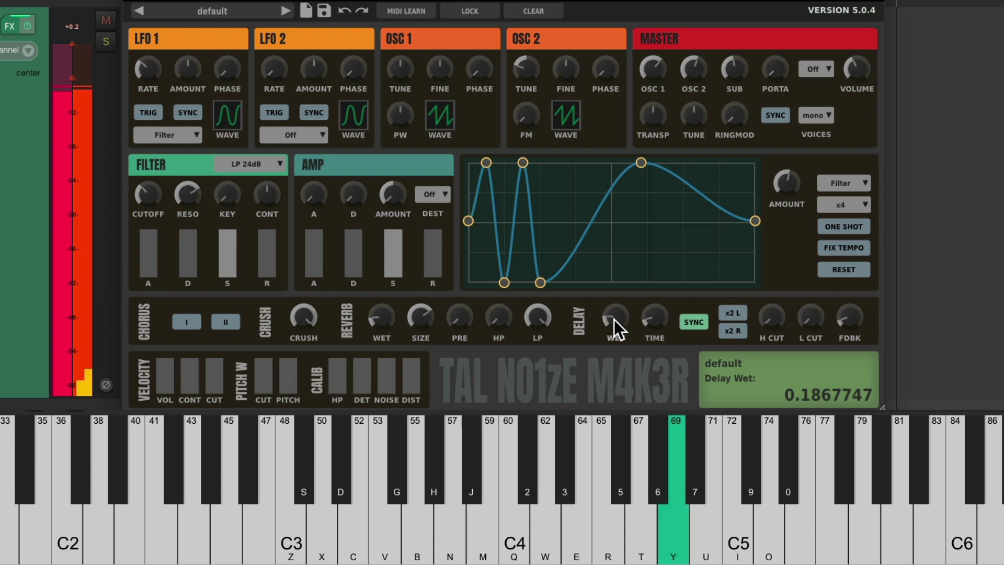
key(p)
key(q)
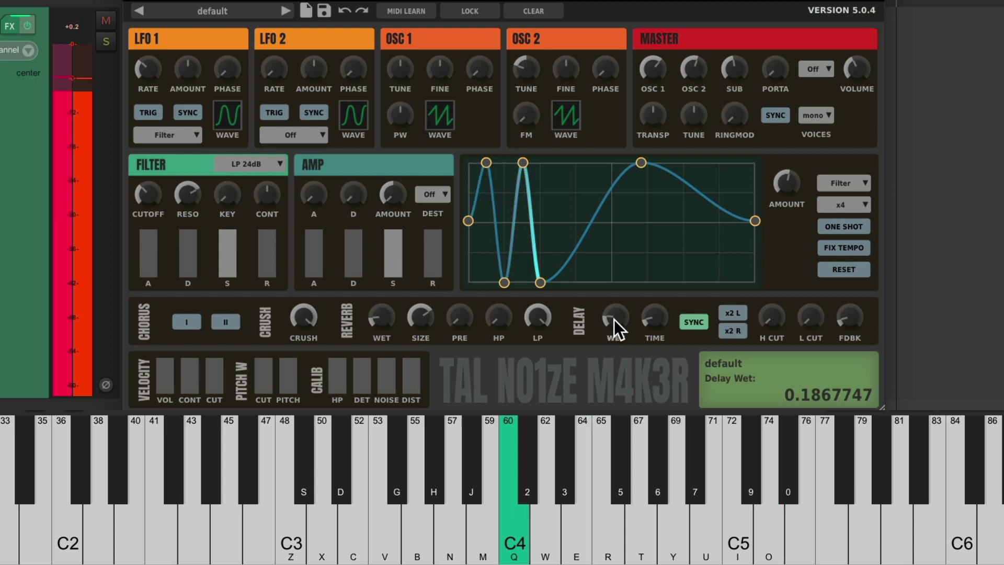
key(y)
key(t)
key(e)
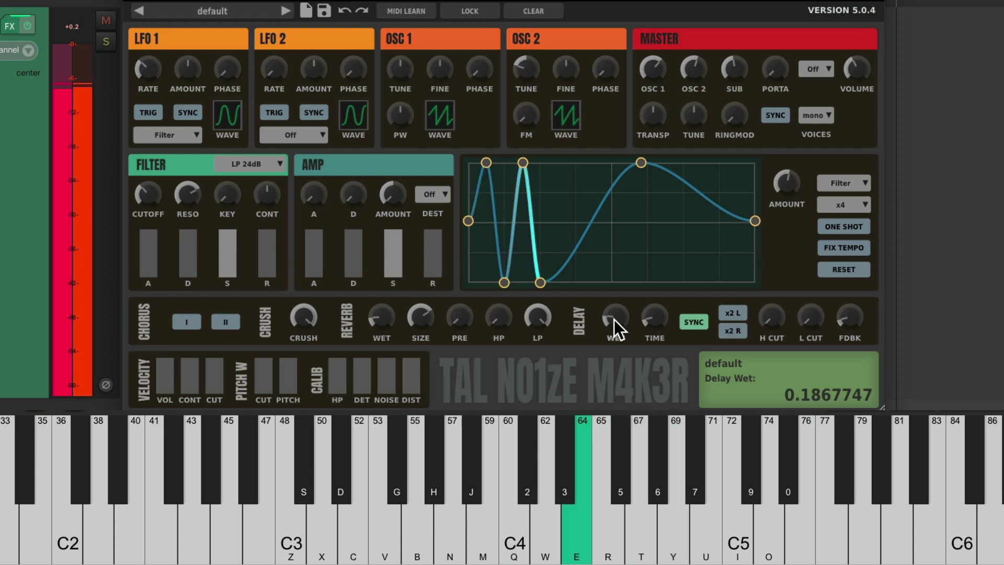
key(r)
key(y)
Lower the filter envelope amount to about 0.42 and test it an octave higher.
drag(787, 185, 779, 203)
key(q)
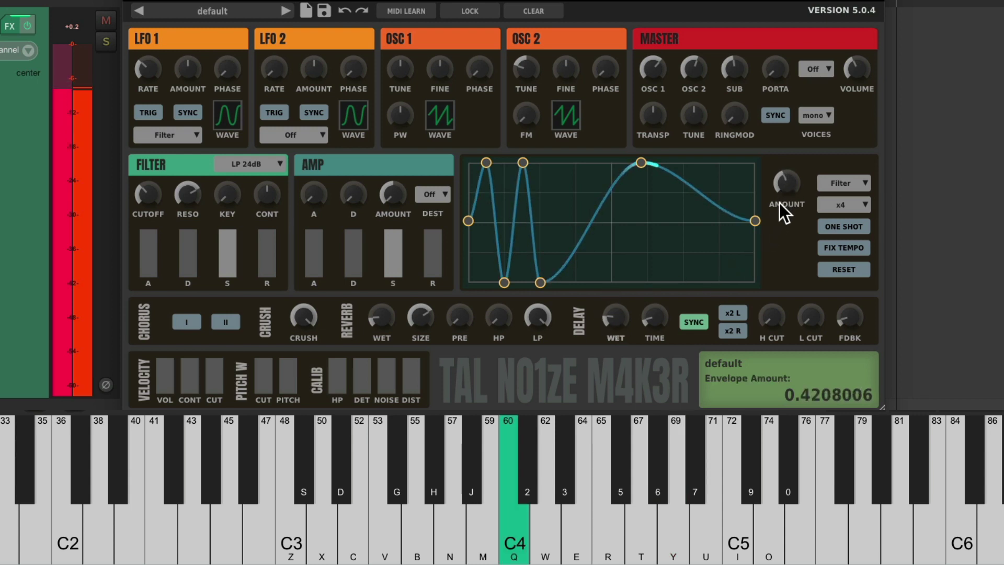
key(Up)
key(u)
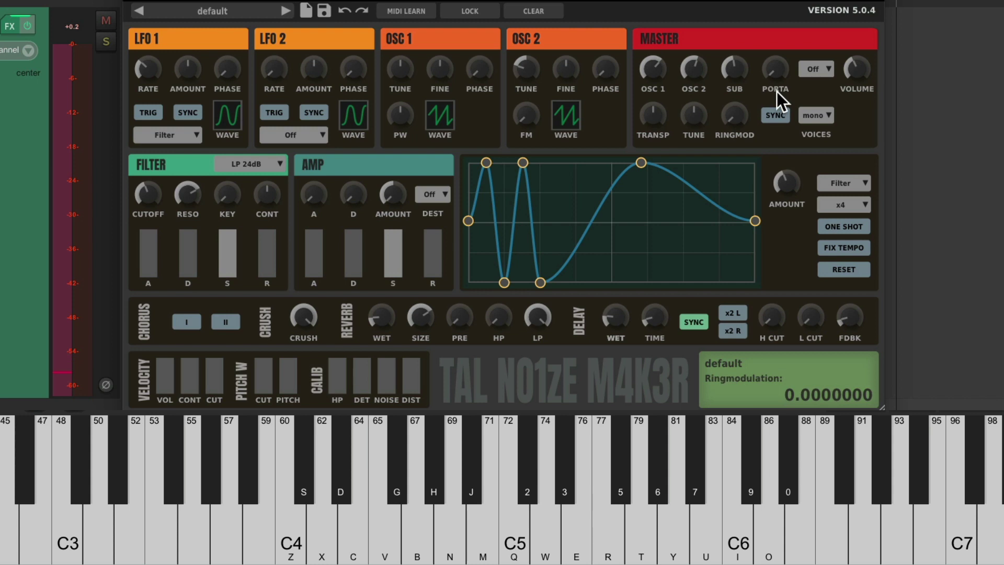
Set portamento mode to Auto with the PORTA amount at about 0.41.
click(833, 68)
click(836, 105)
drag(777, 59, 783, 6)
Play a series of notes to hear the portamento glide between them.
key(q)
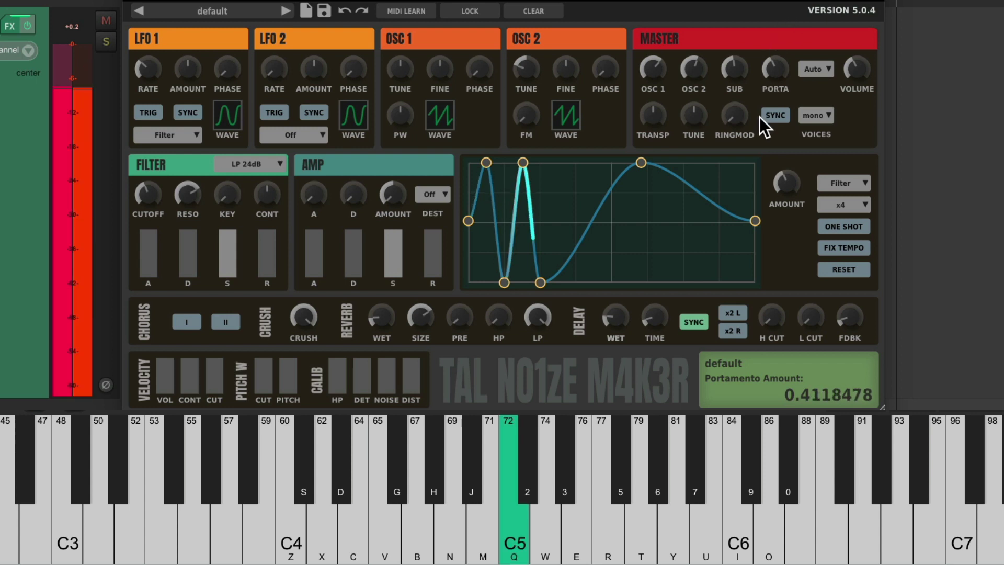
key(p)
key(y)
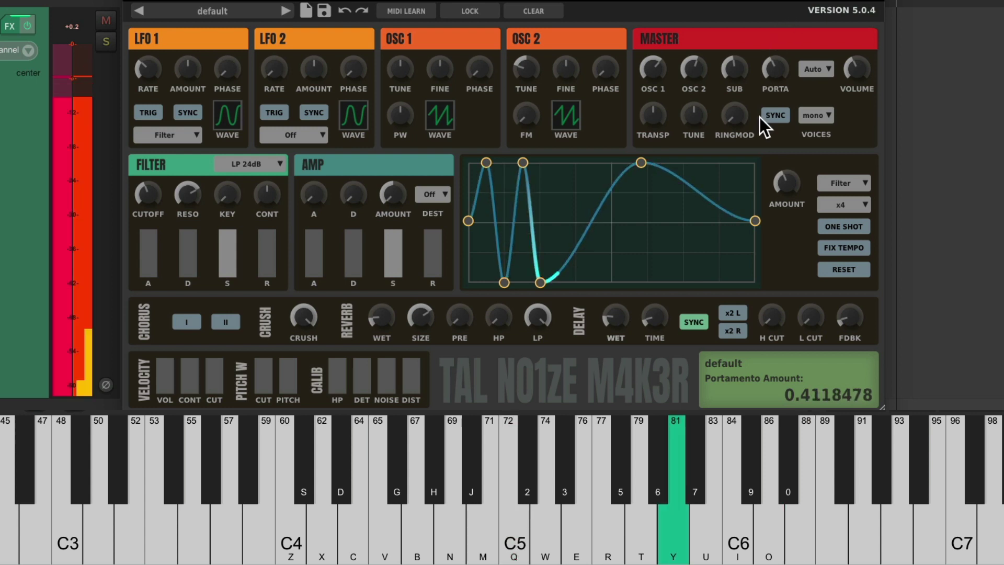
key(u)
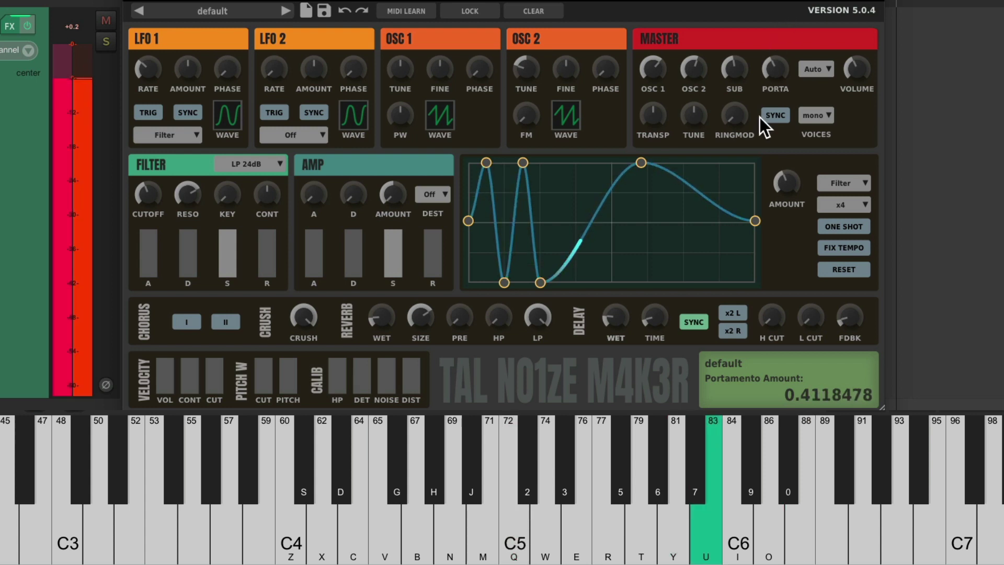
key(w)
key(r)
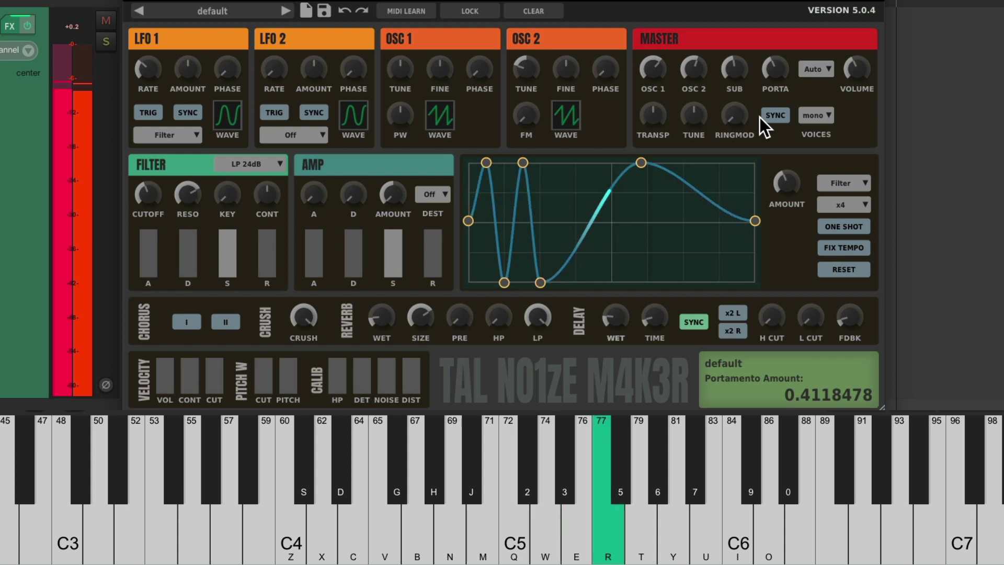
key(q)
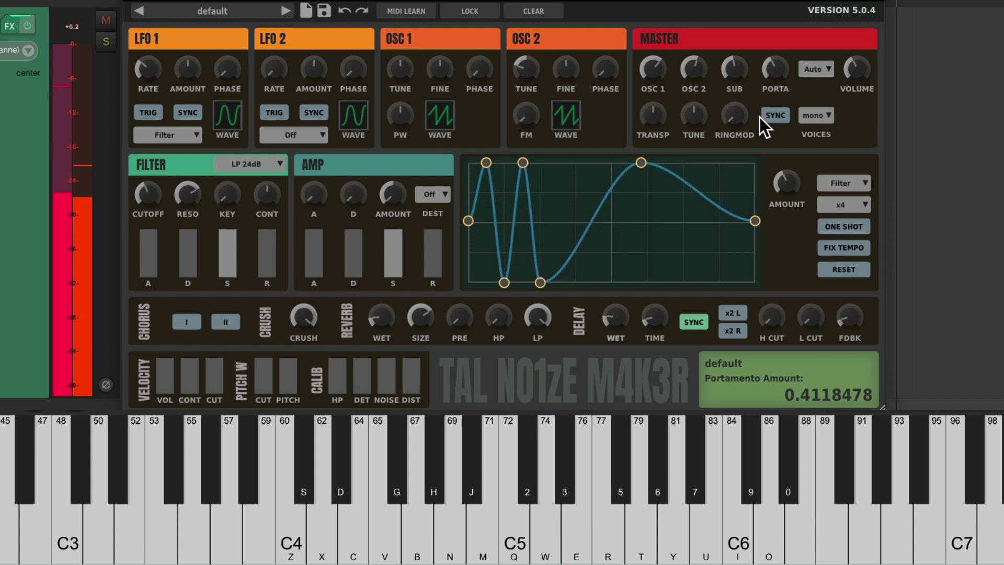